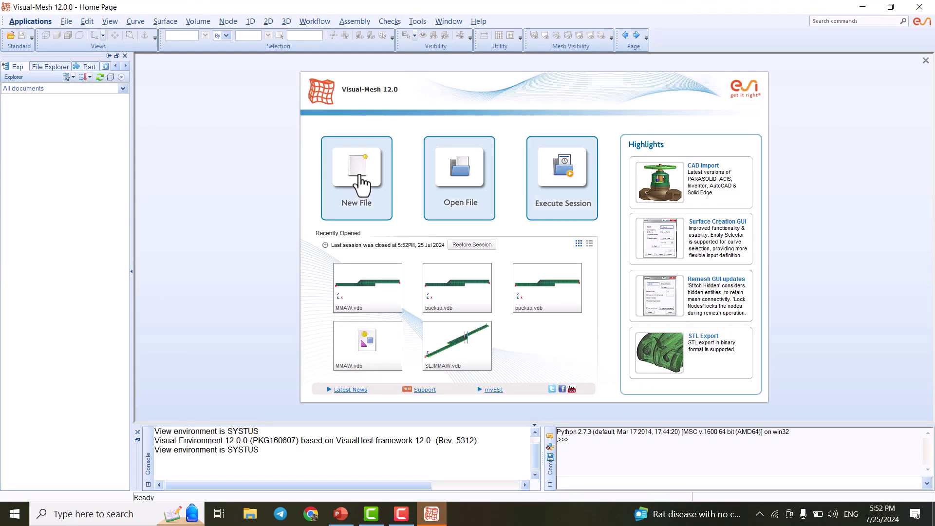
Create a new mesh document and show the workspace in the XY plane view.
{"action": "left_click", "coordinate": [361, 184]}
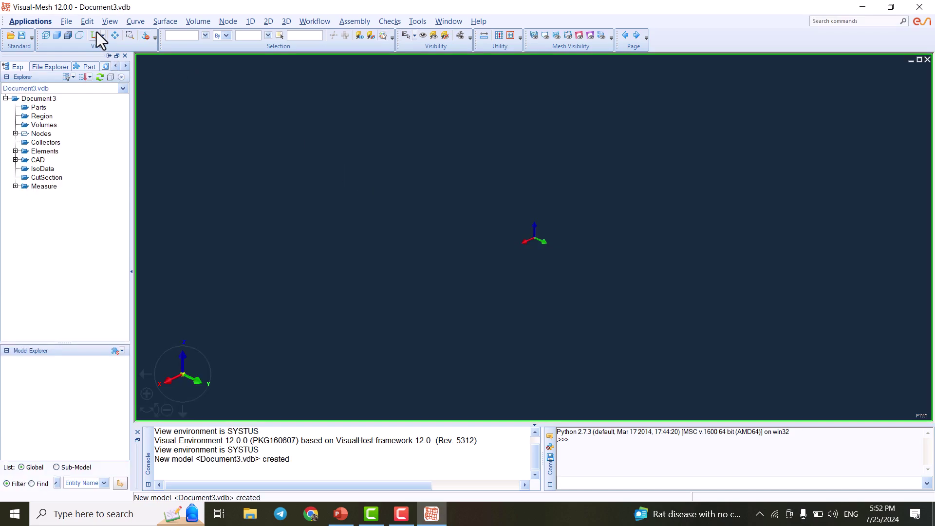
{"action": "left_click", "coordinate": [95, 34]}
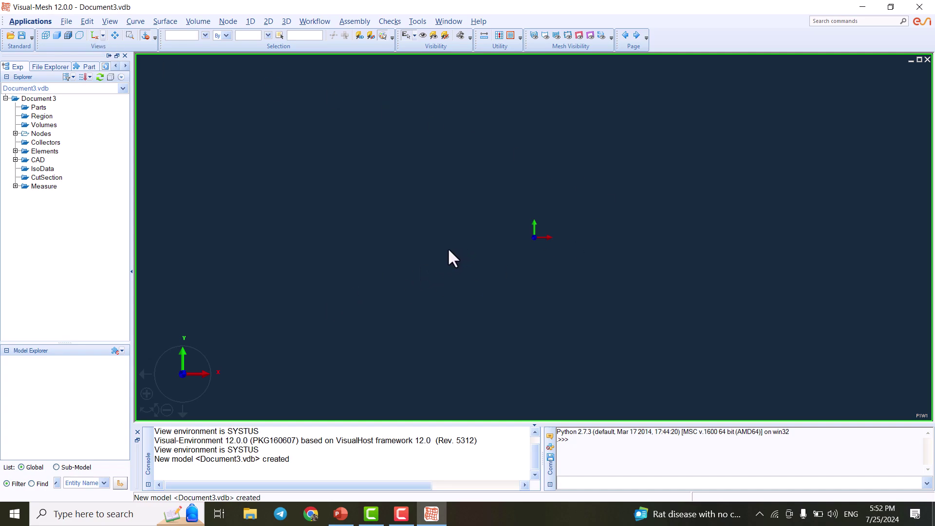
{"action": "middle_click_drag", "start_coordinate": [492, 244], "coordinate": [298, 247]}
{"action": "middle_click_drag", "start_coordinate": [384, 235], "coordinate": [299, 246]}
Create a node by XYZ coordinates at the origin (0, 0, 0).
{"action": "left_click", "coordinate": [231, 22]}
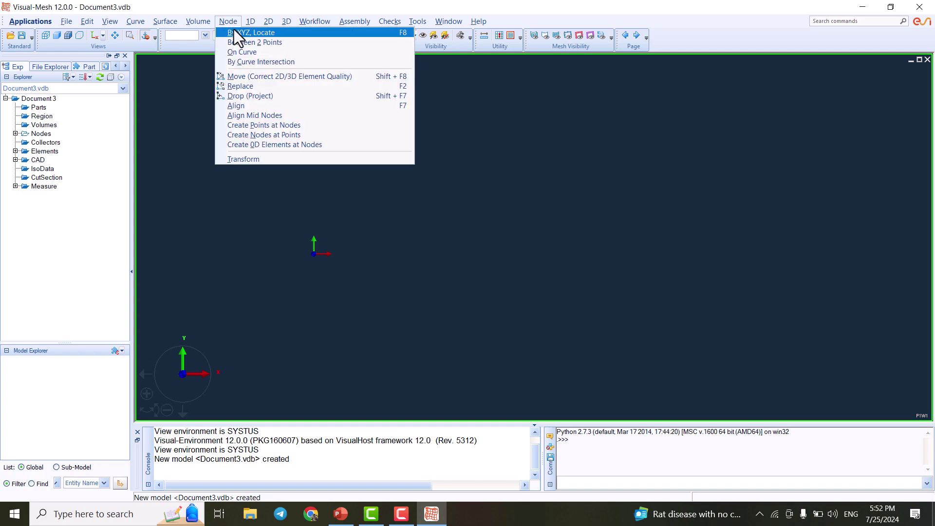
{"action": "left_click", "coordinate": [236, 32]}
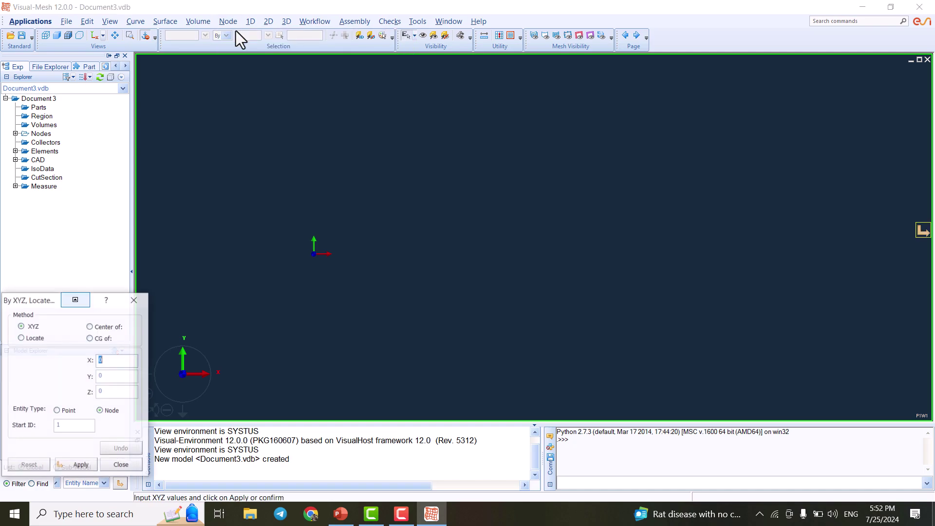
{"action": "left_click_drag", "start_coordinate": [27, 300], "coordinate": [55, 152]}
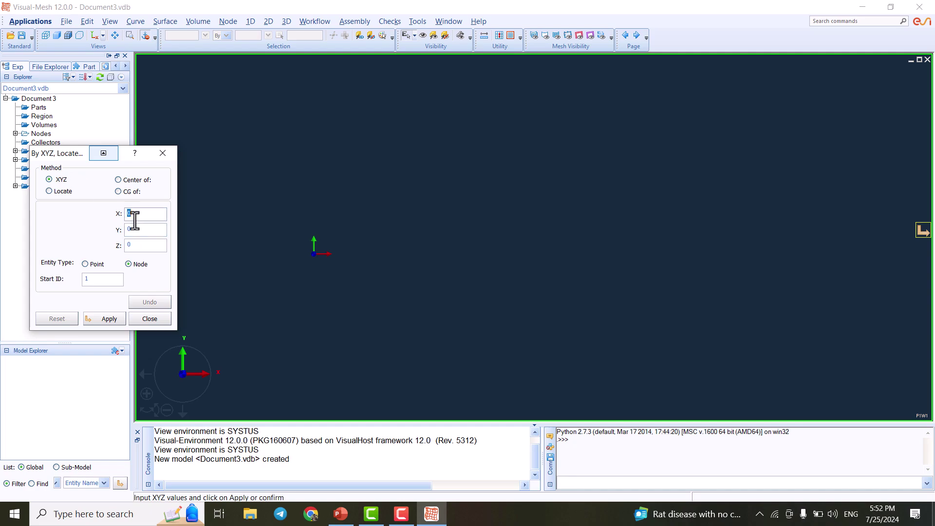
{"action": "left_click", "coordinate": [107, 319]}
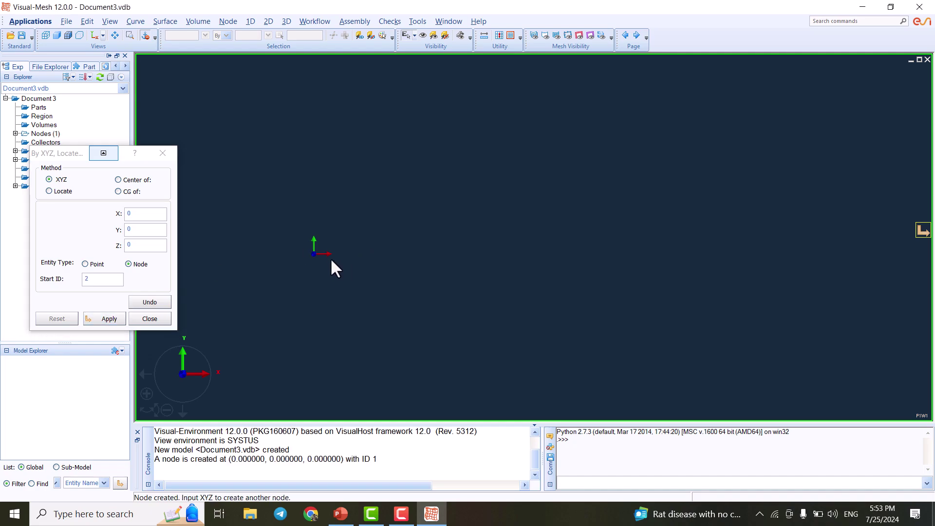
Create a node at (44, 0, 0) and enter 50 as the X coordinate for another node.
{"action": "left_click", "coordinate": [138, 214]}
{"action": "type", "text": "44"}
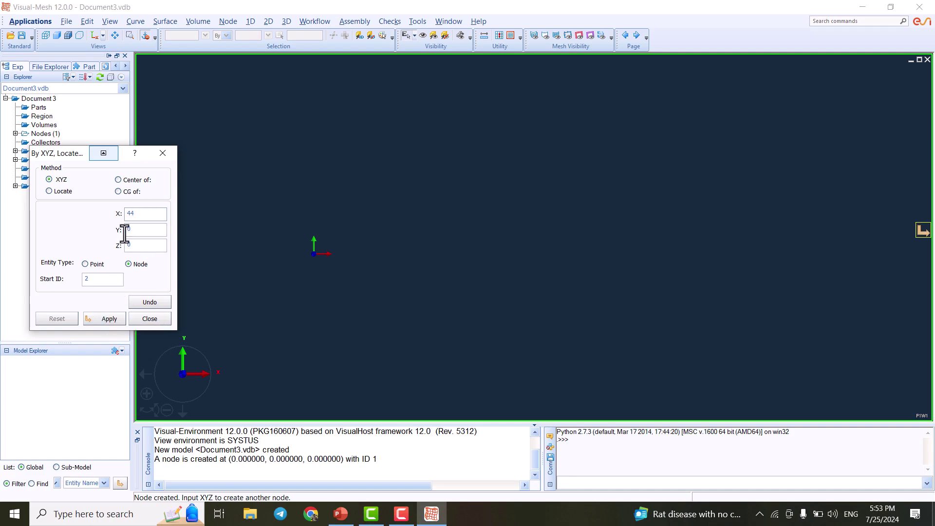
{"action": "left_click", "coordinate": [102, 320]}
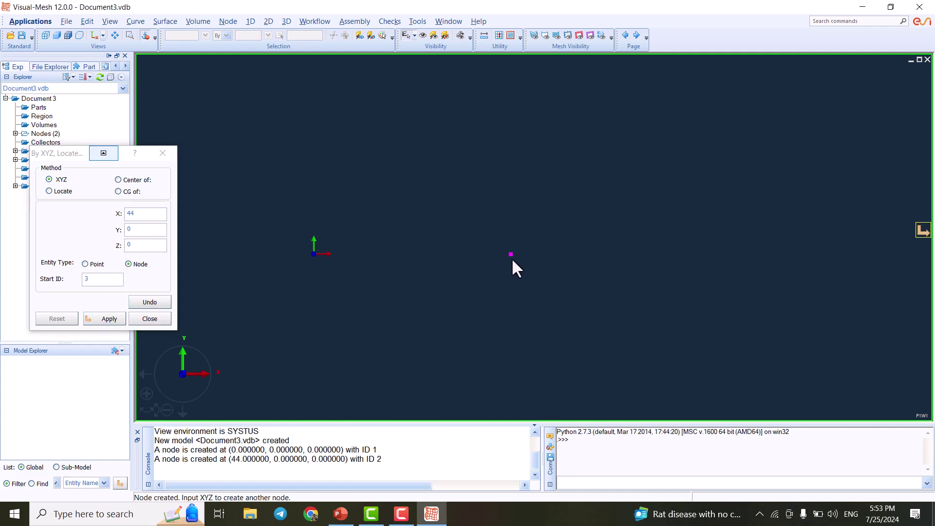
{"action": "left_click", "coordinate": [146, 215]}
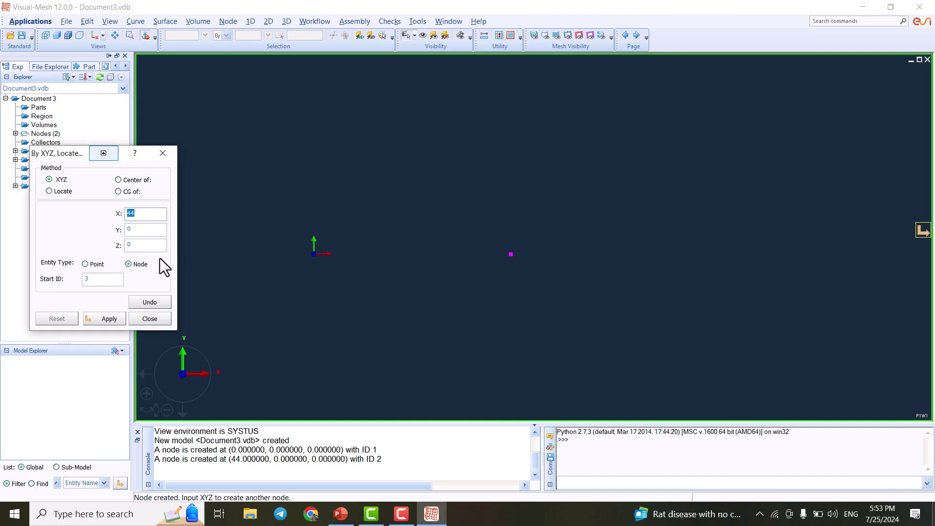
{"action": "type", "text": "50"}
{"action": "key", "text": "Return"}
Switch to PowerPoint and arrange the slide with the joint coordinates side by side with the Visual-Mesh window.
{"action": "left_click", "coordinate": [340, 514]}
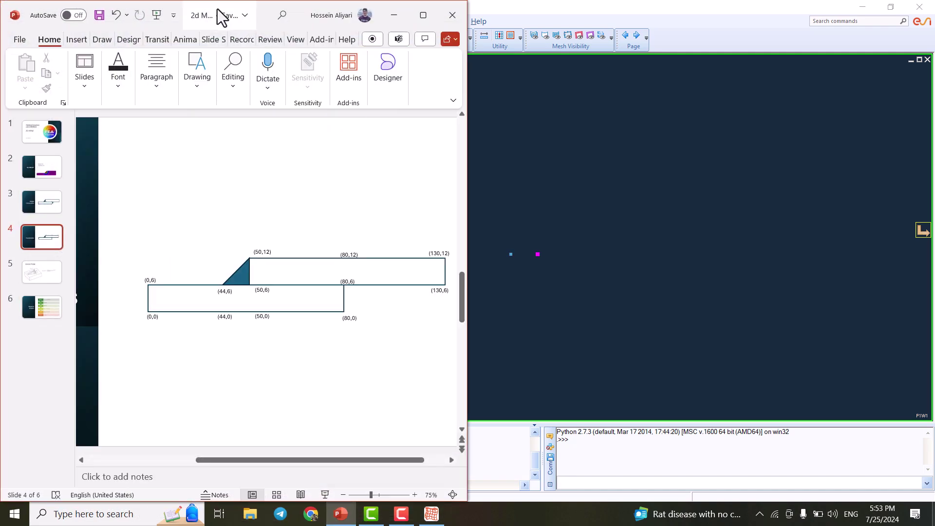
{"action": "left_click_drag", "start_coordinate": [266, 13], "coordinate": [1, 146]}
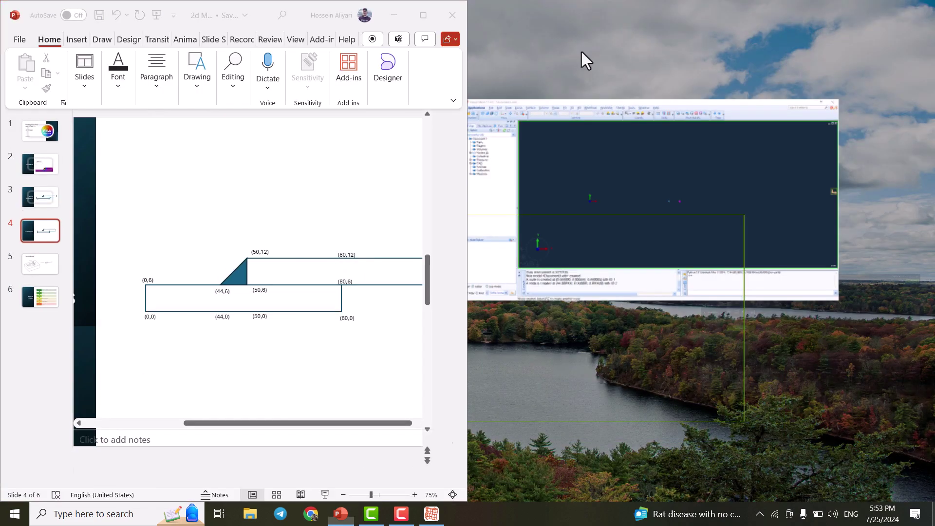
{"action": "left_click", "coordinate": [713, 152]}
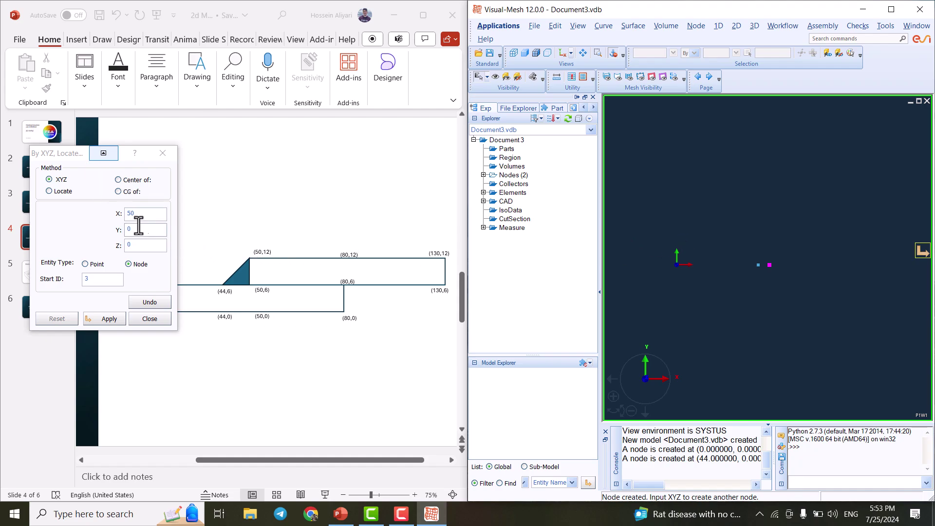
Create nodes at (50, 0, 0) and (80, 0, 0) along the lower plate's bottom edge.
{"action": "left_click", "coordinate": [113, 320]}
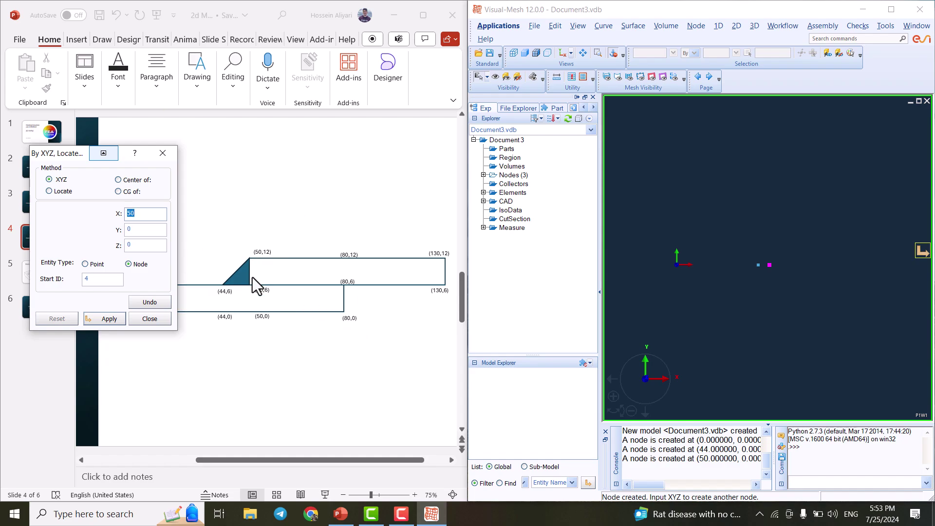
{"action": "type", "text": "80"}
{"action": "left_click", "coordinate": [108, 318]}
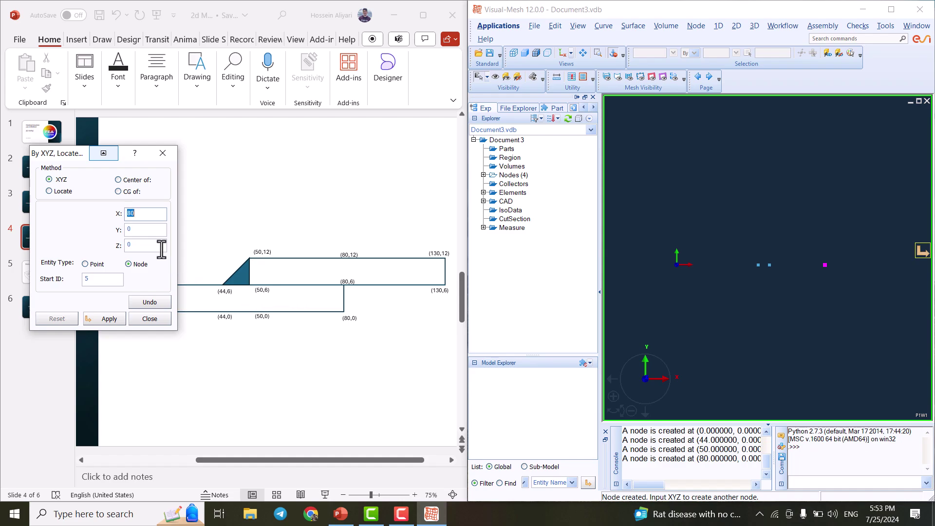
Create nodes at Y = 6 with X coordinates 80, 50, 44 and 0.
{"action": "double_click", "coordinate": [150, 229]}
{"action": "type", "text": "6"}
{"action": "left_click", "coordinate": [113, 317]}
{"action": "type", "text": "50"}
{"action": "left_click", "coordinate": [111, 318]}
{"action": "type", "text": "44"}
{"action": "left_click", "coordinate": [113, 318]}
{"action": "left_click_drag", "start_coordinate": [55, 158], "coordinate": [64, 79]}
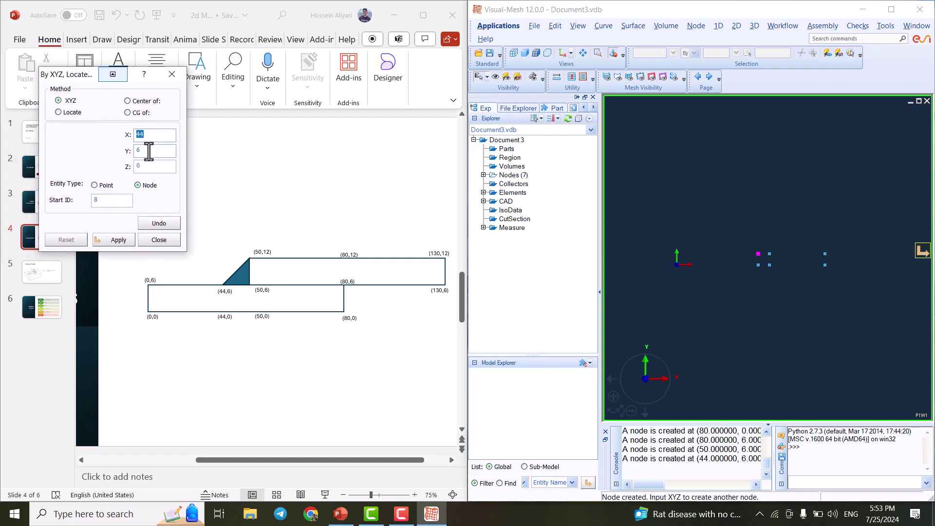
{"action": "type", "text": "0"}
{"action": "left_click", "coordinate": [119, 242]}
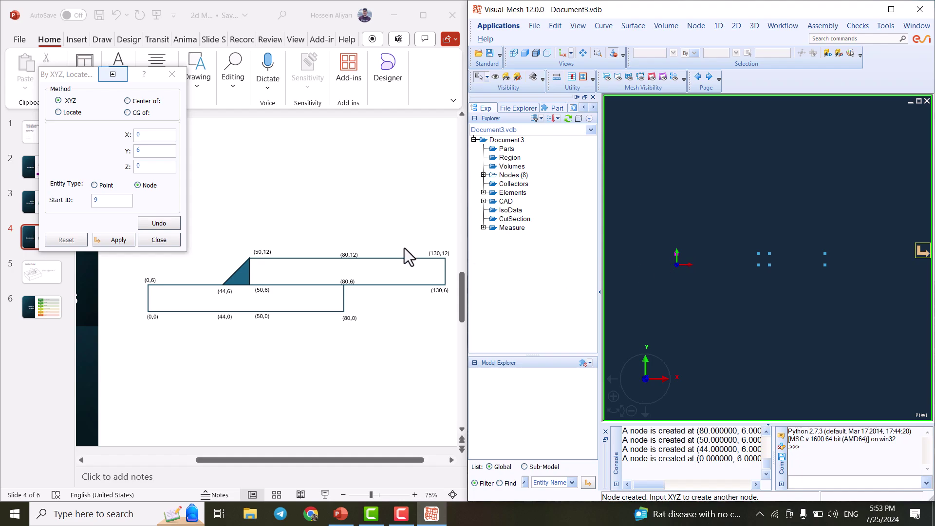
Create nodes at Y = 12 with X coordinates 50, 80 and 130 for the upper plate's top edge.
{"action": "left_click", "coordinate": [153, 139]}
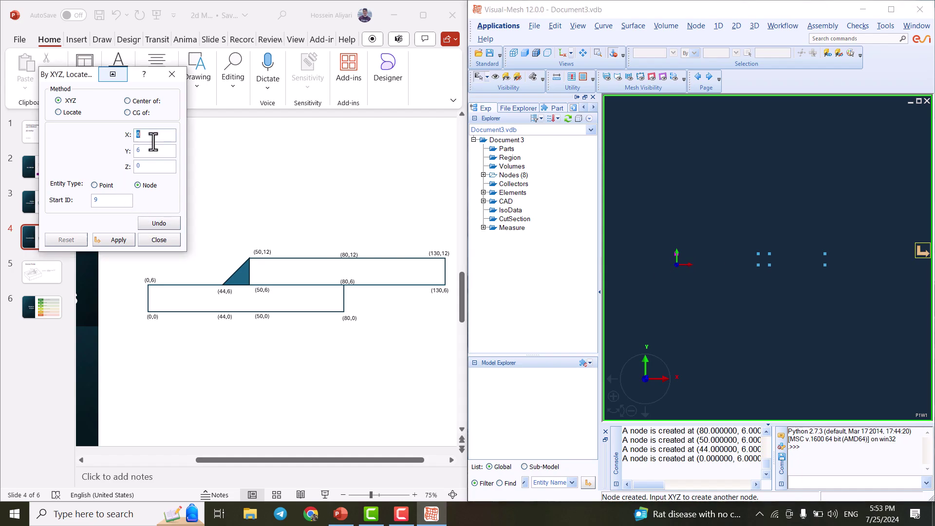
{"action": "type", "text": "50"}
{"action": "left_click", "coordinate": [169, 152]}
{"action": "type", "text": "12"}
{"action": "left_click", "coordinate": [123, 240]}
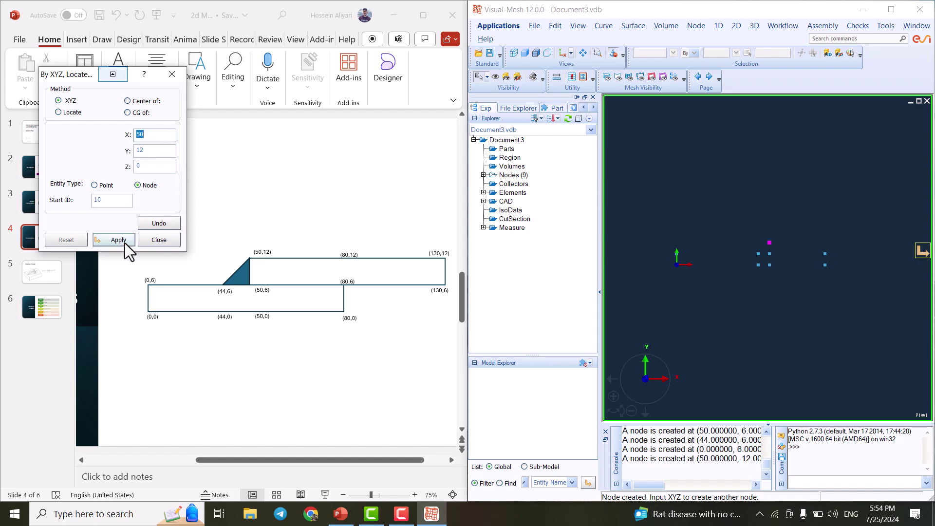
{"action": "type", "text": "80"}
{"action": "left_click", "coordinate": [115, 240]}
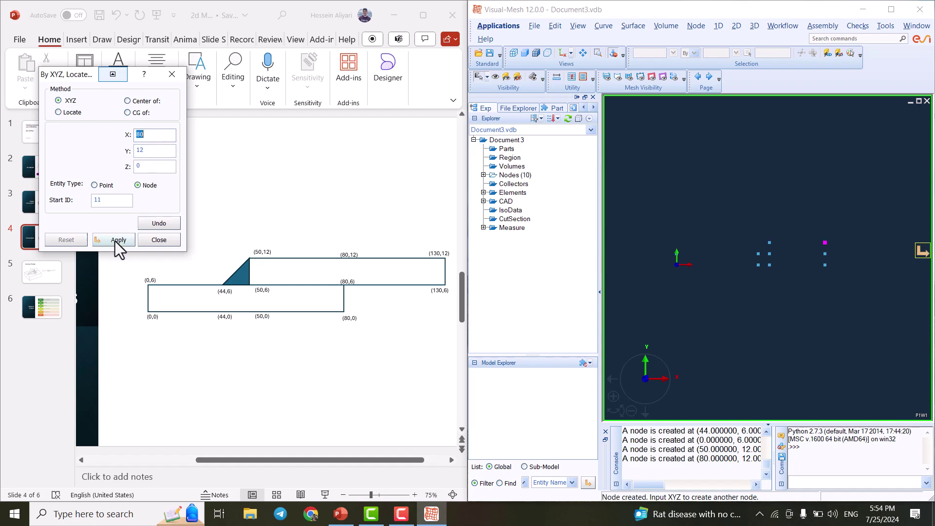
{"action": "type", "text": "130"}
{"action": "left_click", "coordinate": [119, 240]}
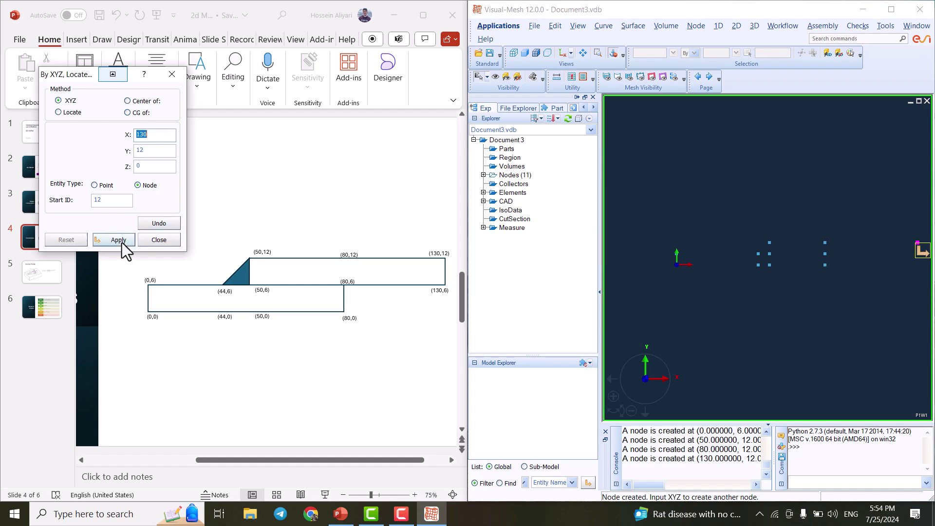
Create a node at (130, 6, 0) for the upper plate's lower corner and finish node creation.
{"action": "double_click", "coordinate": [154, 152]}
{"action": "type", "text": "6"}
{"action": "left_click", "coordinate": [109, 239]}
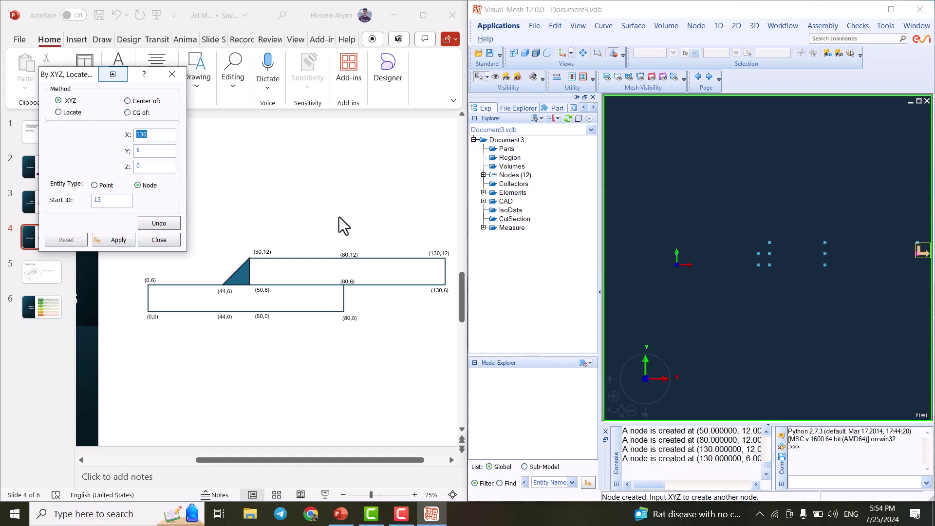
{"action": "scroll", "coordinate": [768, 250], "scroll_direction": "up", "scroll_amount": 3}
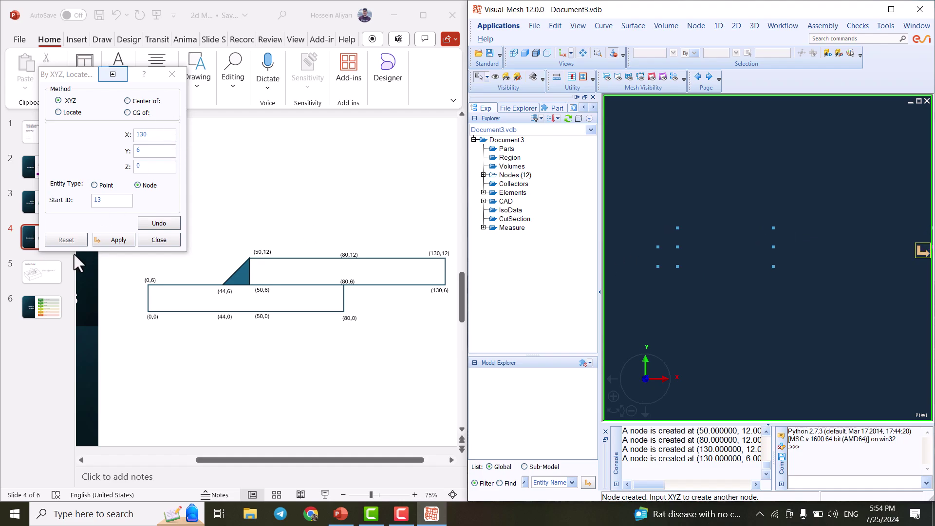
{"action": "left_click", "coordinate": [123, 244]}
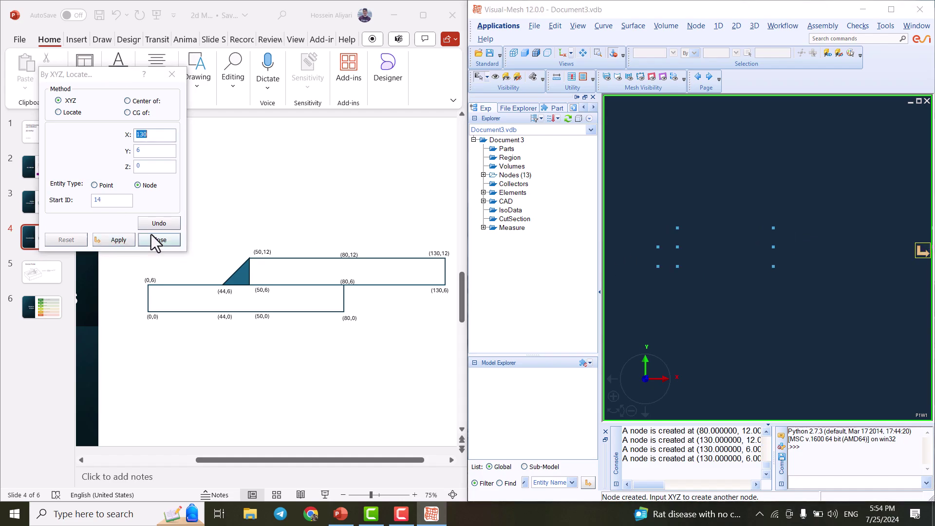
{"action": "left_click", "coordinate": [151, 235]}
Maximize the Visual-Mesh window and compare the created nodes with the coordinate drawing on the PowerPoint slide.
{"action": "left_click", "coordinate": [887, 9]}
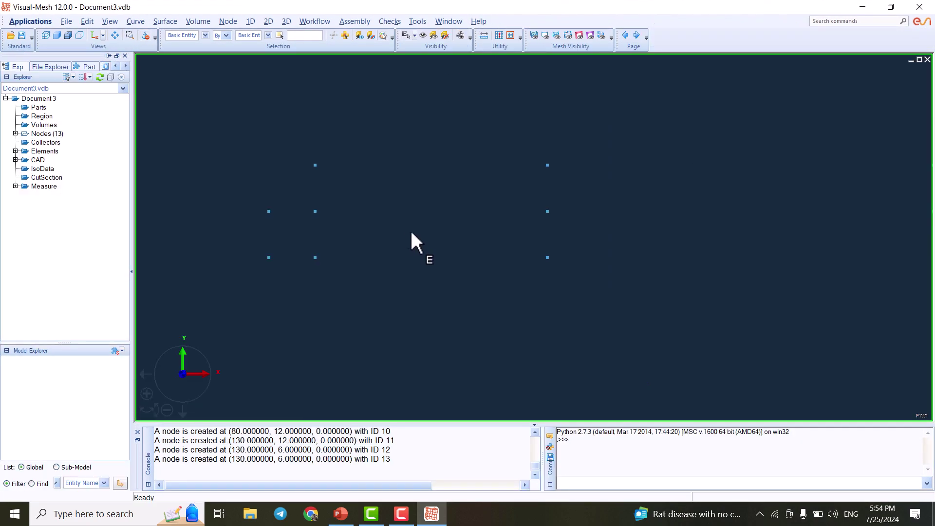
{"action": "scroll", "coordinate": [425, 221], "scroll_direction": "up", "scroll_amount": 2}
{"action": "scroll", "coordinate": [446, 201], "scroll_direction": "down", "scroll_amount": 5}
{"action": "middle_click_drag", "start_coordinate": [436, 215], "coordinate": [466, 252]}
{"action": "left_click", "coordinate": [340, 514]}
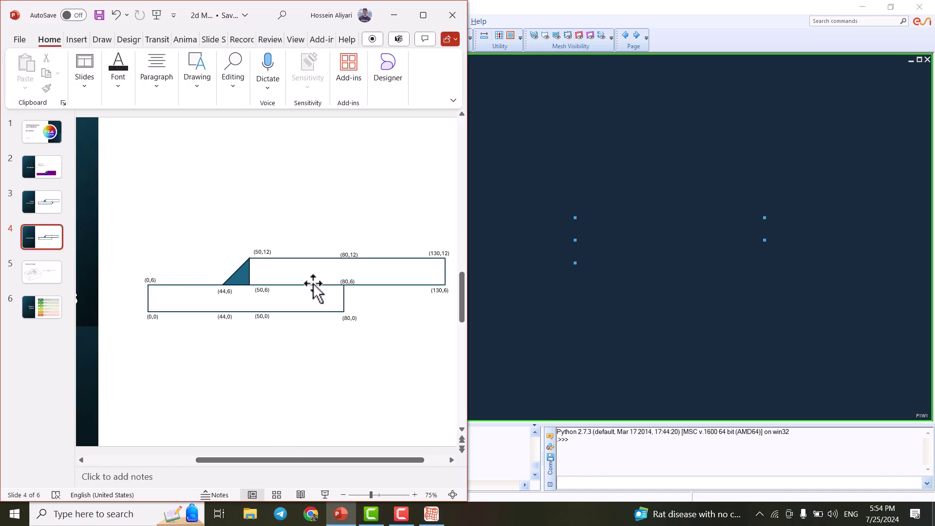
{"action": "left_click", "coordinate": [590, 90]}
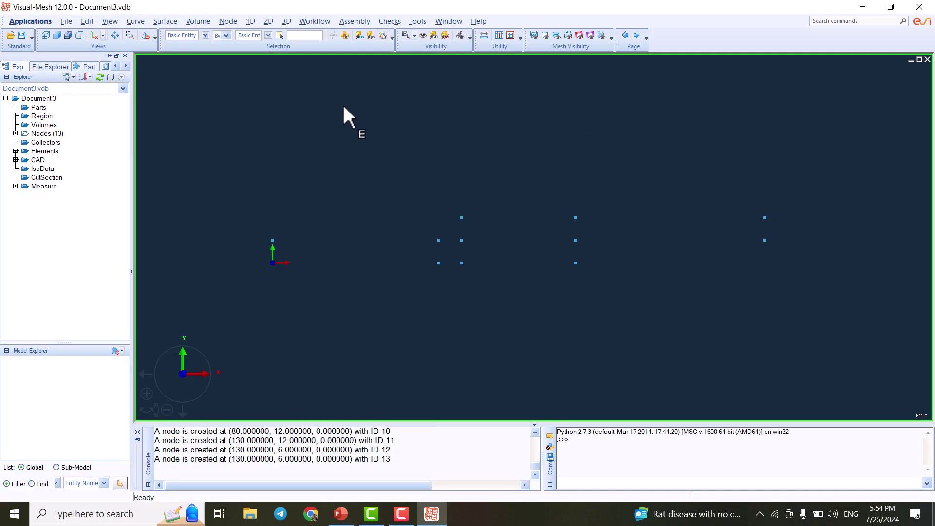
Start a 3-point polygon mesh for the weld triangle through the nodes at (50, 12), (44, 6) and (50, 6).
{"action": "left_click", "coordinate": [268, 21]}
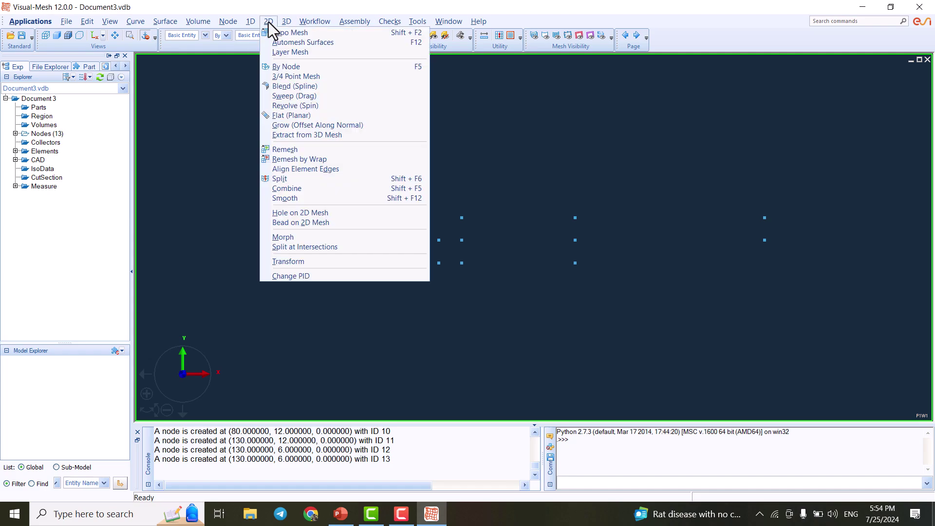
{"action": "left_click", "coordinate": [300, 77]}
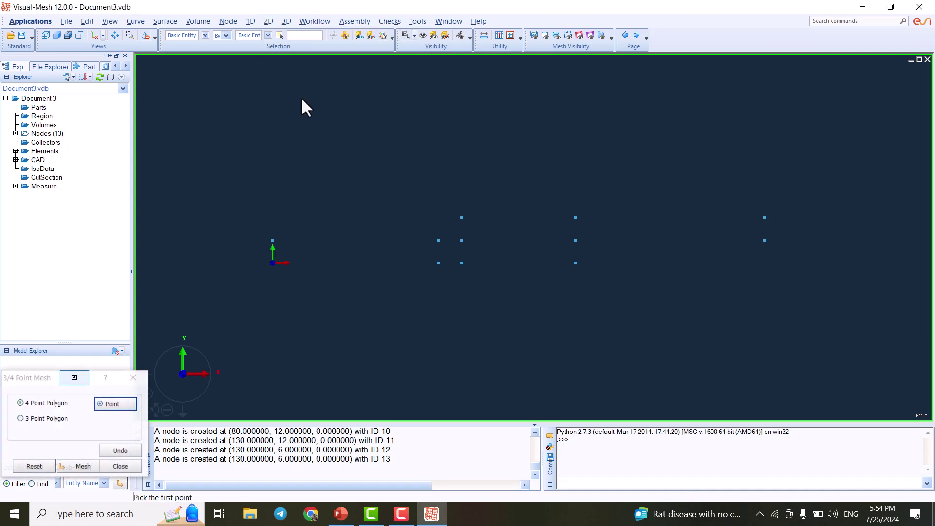
{"action": "left_click", "coordinate": [49, 420]}
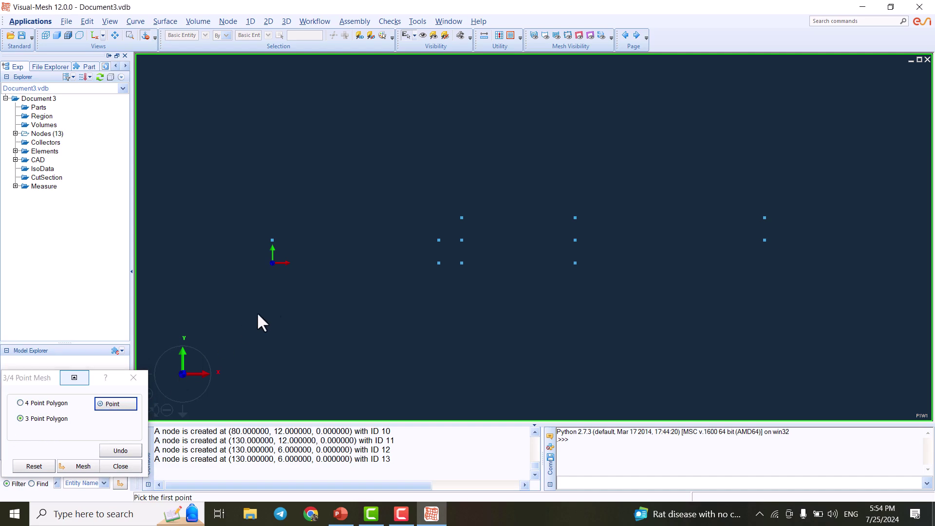
{"action": "left_click", "coordinate": [461, 219]}
{"action": "left_click", "coordinate": [439, 240]}
{"action": "left_click", "coordinate": [462, 240]}
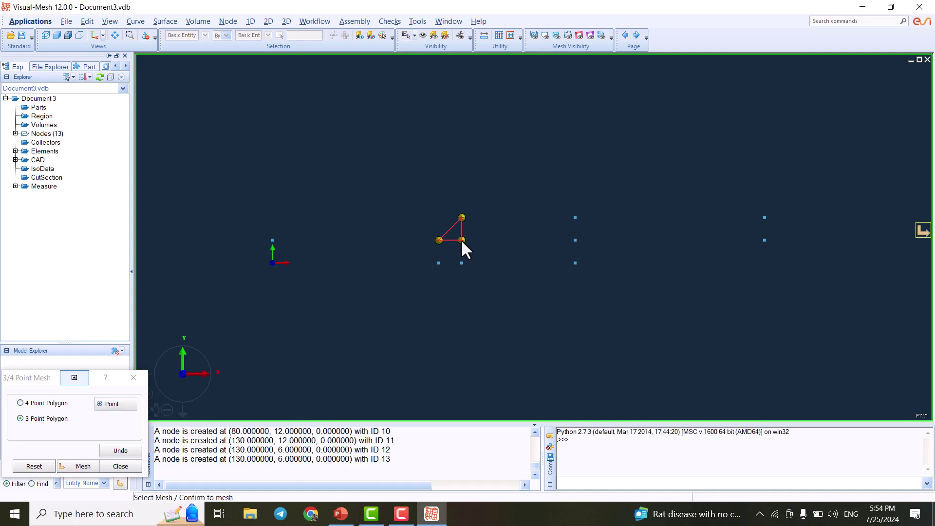
{"action": "left_click", "coordinate": [84, 466]}
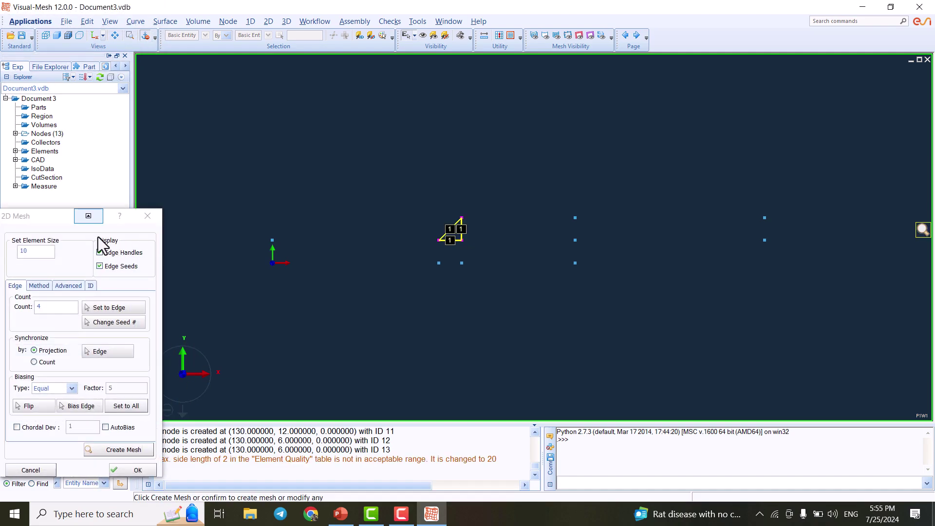
Set the element size of the weld triangle's 2D mesh to 1.
{"action": "left_click_drag", "start_coordinate": [46, 217], "coordinate": [77, 133]}
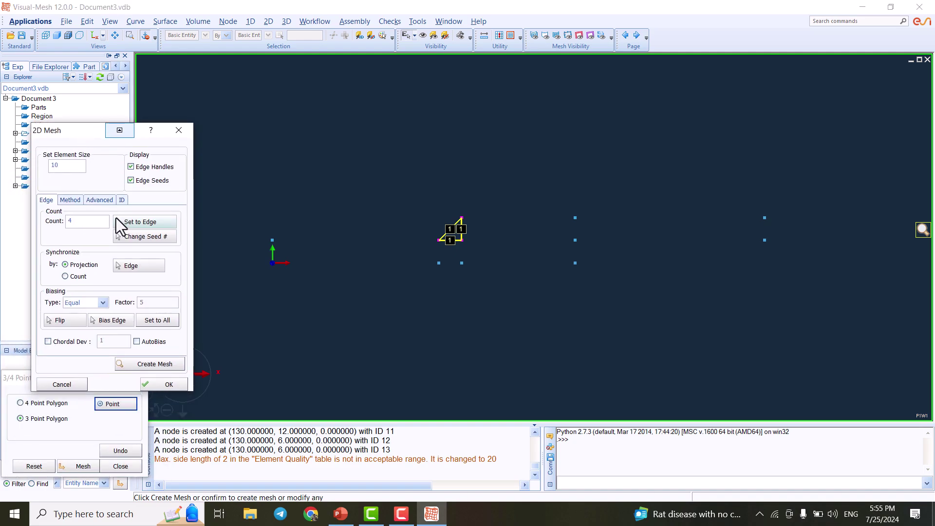
{"action": "scroll", "coordinate": [439, 244], "scroll_direction": "up", "scroll_amount": 5}
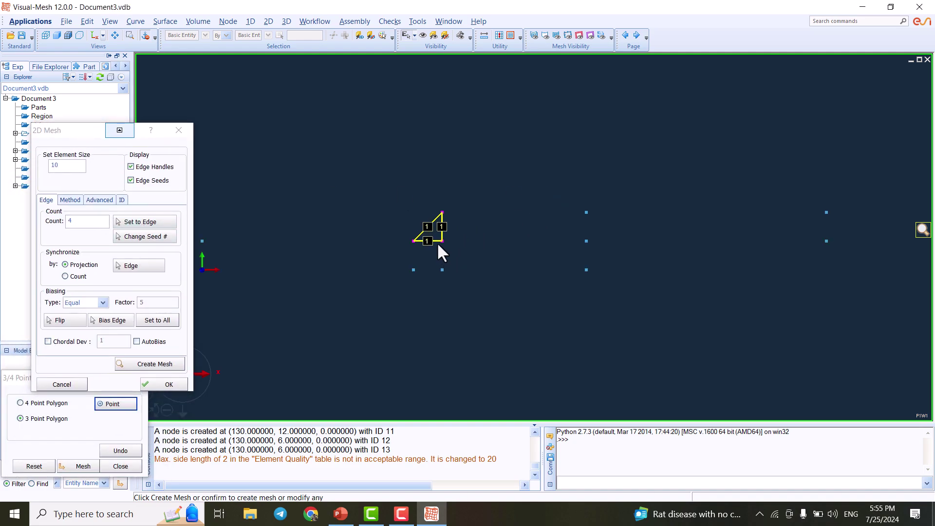
{"action": "middle_click_drag", "start_coordinate": [432, 234], "coordinate": [689, 210]}
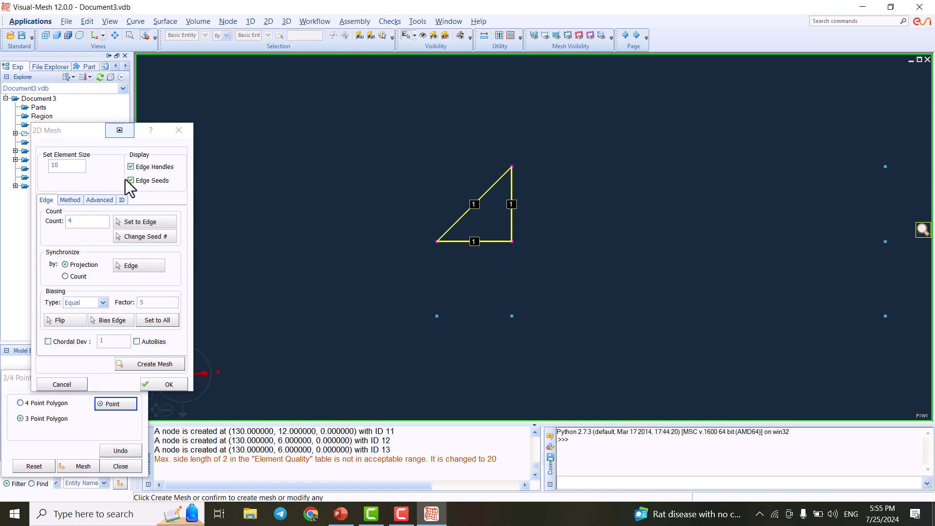
{"action": "double_click", "coordinate": [68, 166]}
{"action": "type", "text": "1"}
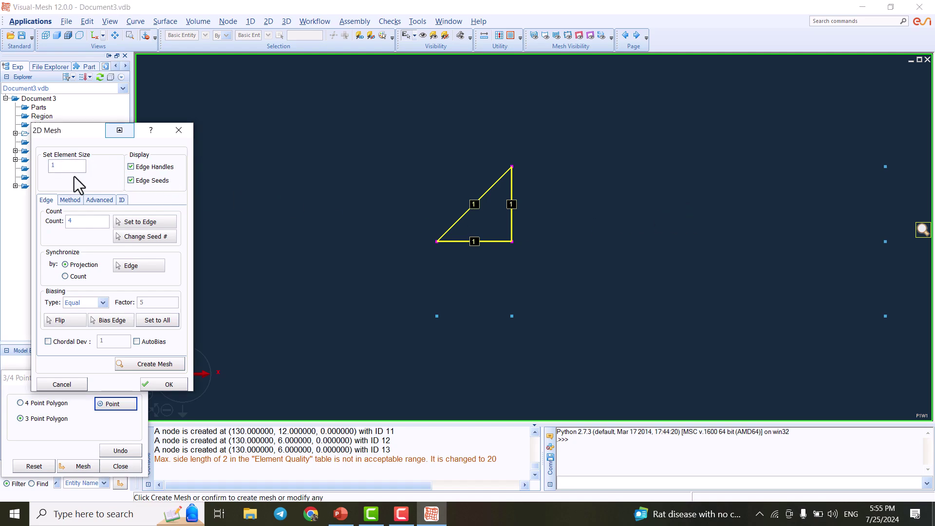
Apply the element size of 1 to the weld triangle's edges and generate its 2D mesh.
{"action": "key", "text": "Return"}
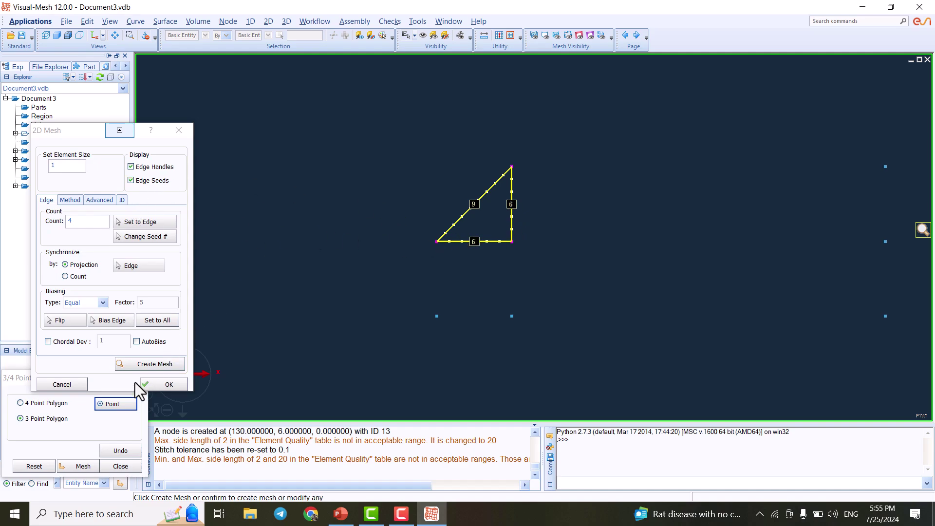
{"action": "scroll", "coordinate": [488, 261], "scroll_direction": "down", "scroll_amount": 3}
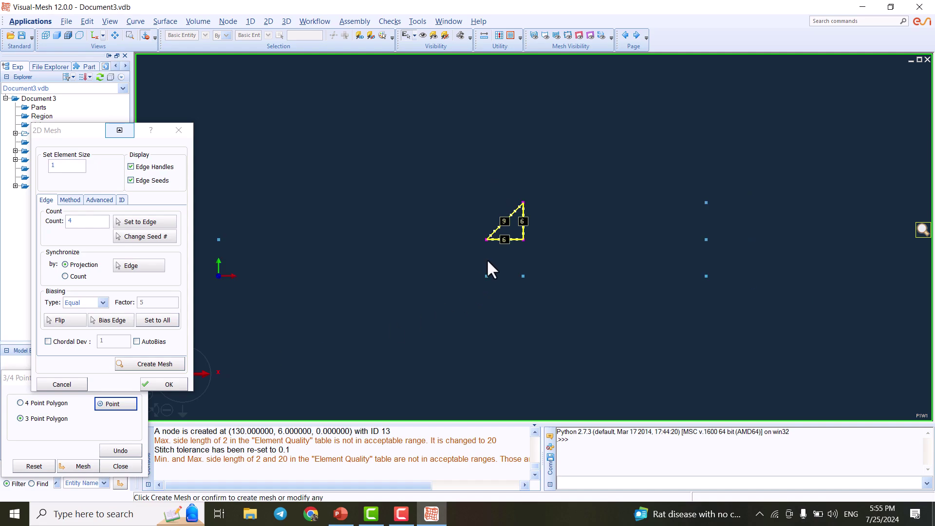
{"action": "left_click", "coordinate": [154, 366]}
{"action": "scroll", "coordinate": [536, 239], "scroll_direction": "up", "scroll_amount": 3}
{"action": "scroll", "coordinate": [471, 222], "scroll_direction": "up", "scroll_amount": 2}
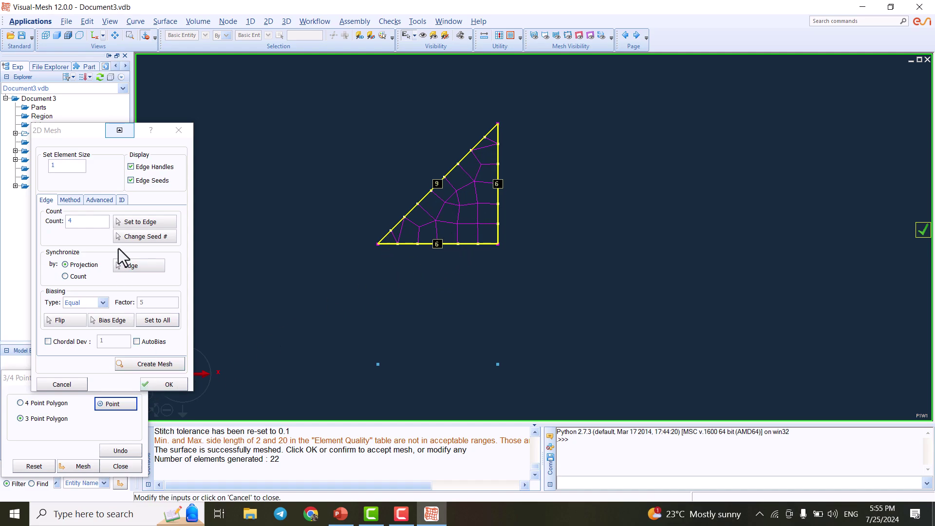
Look over the 2D mesh method settings and the available element types for the weld triangle.
{"action": "left_click", "coordinate": [70, 200]}
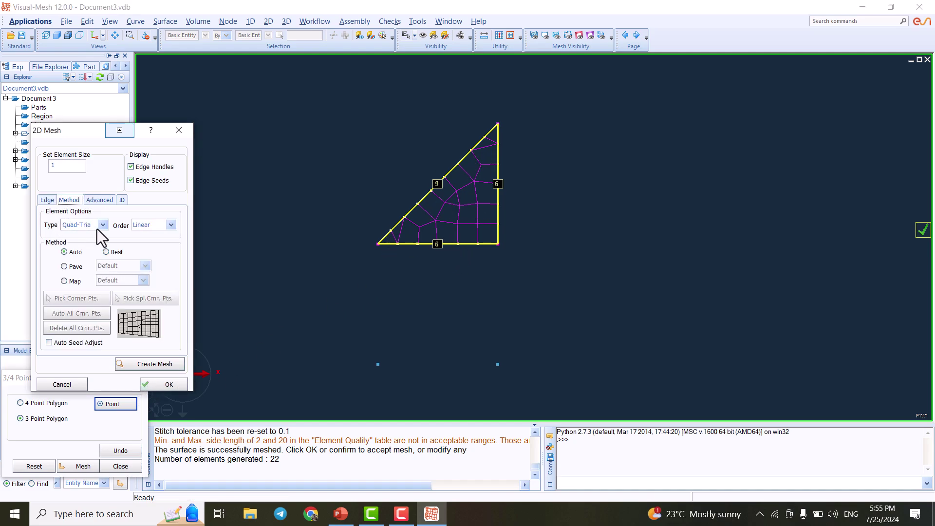
{"action": "left_click", "coordinate": [529, 149]}
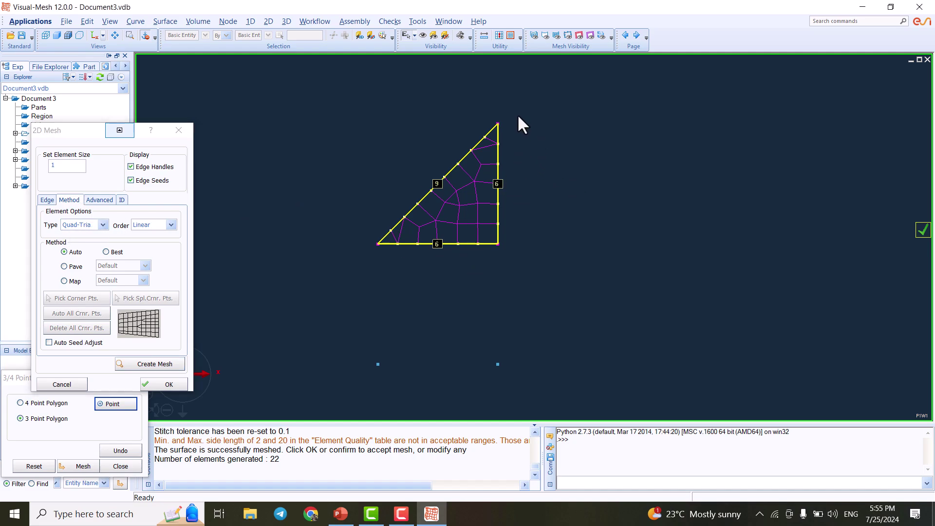
{"action": "left_click", "coordinate": [102, 225]}
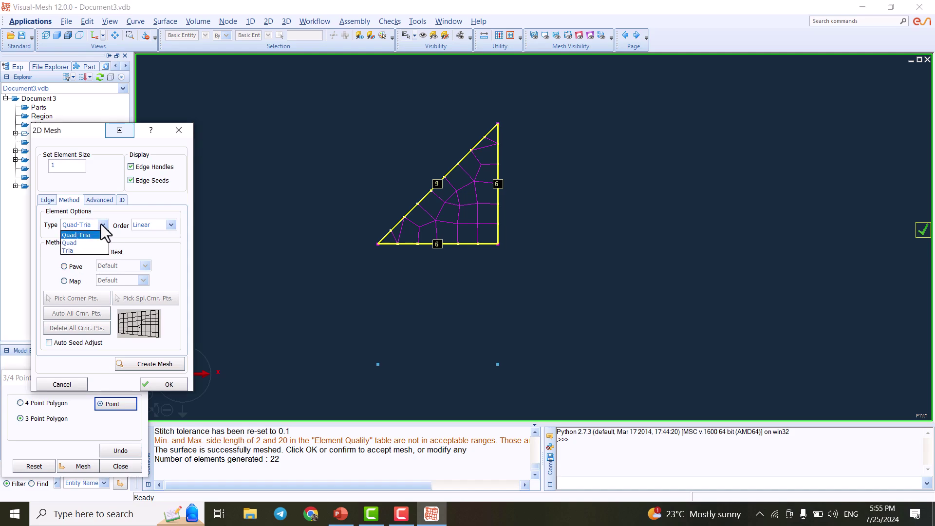
{"action": "left_click", "coordinate": [102, 225]}
{"action": "left_click", "coordinate": [52, 199]}
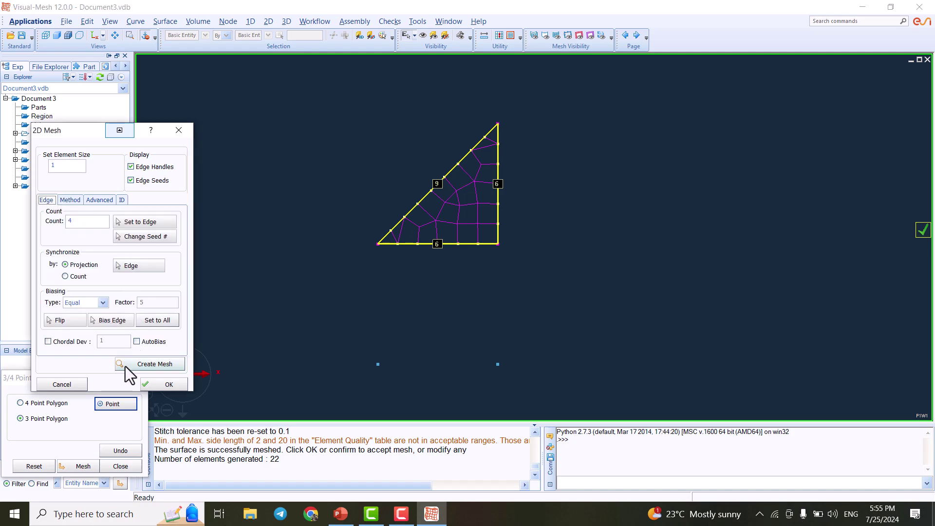
Accept the weld triangle's 2D mesh.
{"action": "left_click", "coordinate": [162, 367]}
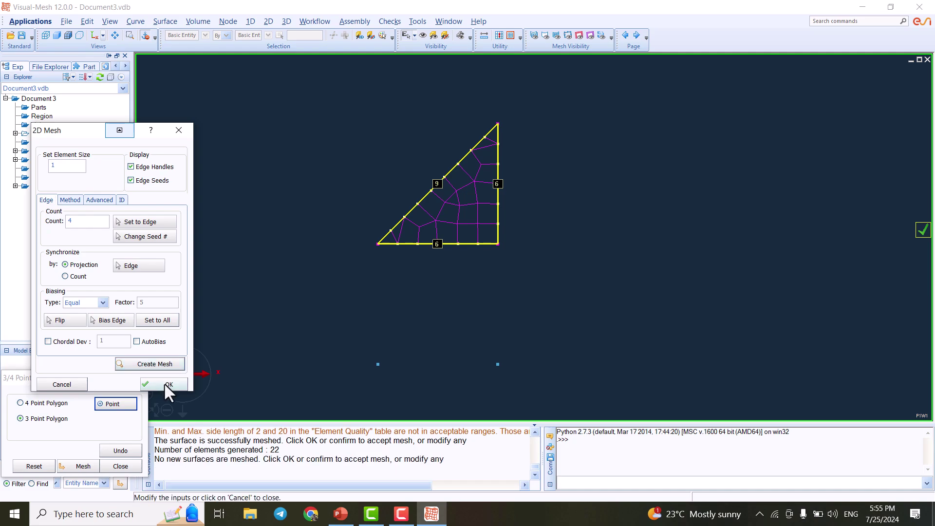
{"action": "left_click", "coordinate": [164, 383]}
{"action": "scroll", "coordinate": [437, 266], "scroll_direction": "down", "scroll_amount": 5}
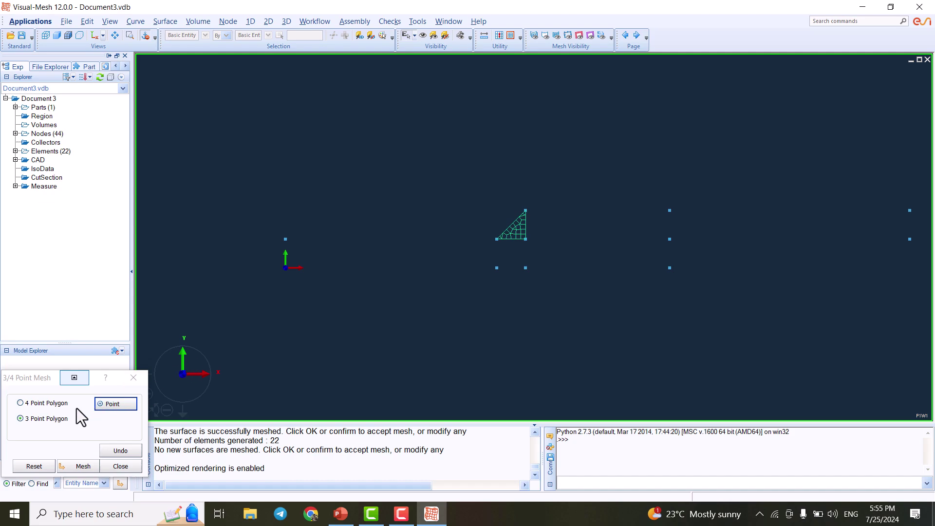
Start a 4-point polygon mesh for the square below the weld through the nodes at (44, 6), (44, 0), (50, 0) and (50, 6).
{"action": "left_click", "coordinate": [29, 404]}
{"action": "left_click", "coordinate": [20, 403]}
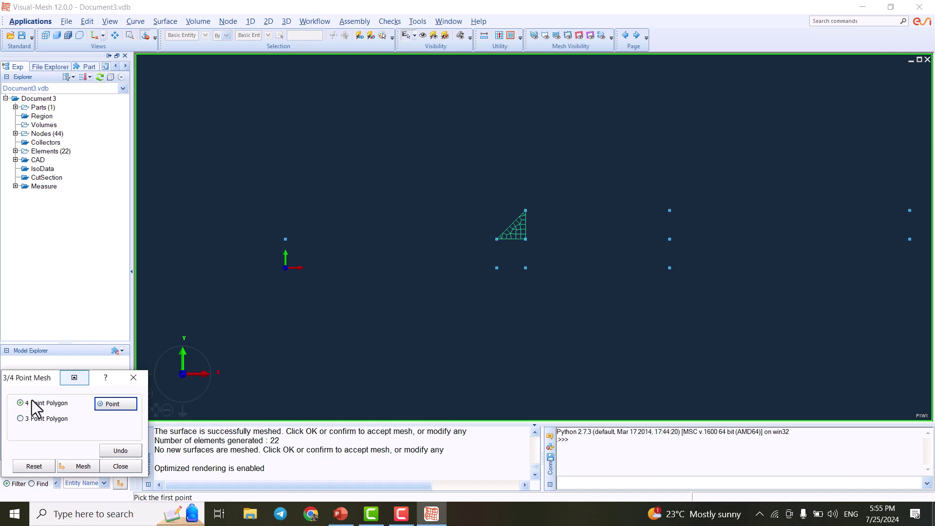
{"action": "left_click", "coordinate": [496, 239]}
{"action": "left_click", "coordinate": [497, 267]}
{"action": "left_click", "coordinate": [525, 267]}
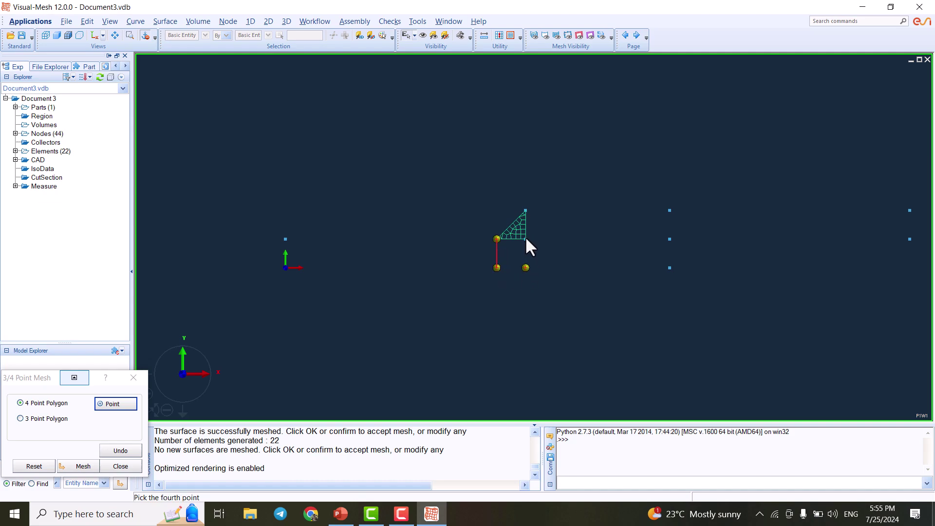
{"action": "left_click", "coordinate": [525, 239]}
{"action": "left_click", "coordinate": [73, 469]}
{"action": "scroll", "coordinate": [485, 283], "scroll_direction": "up", "scroll_amount": 3}
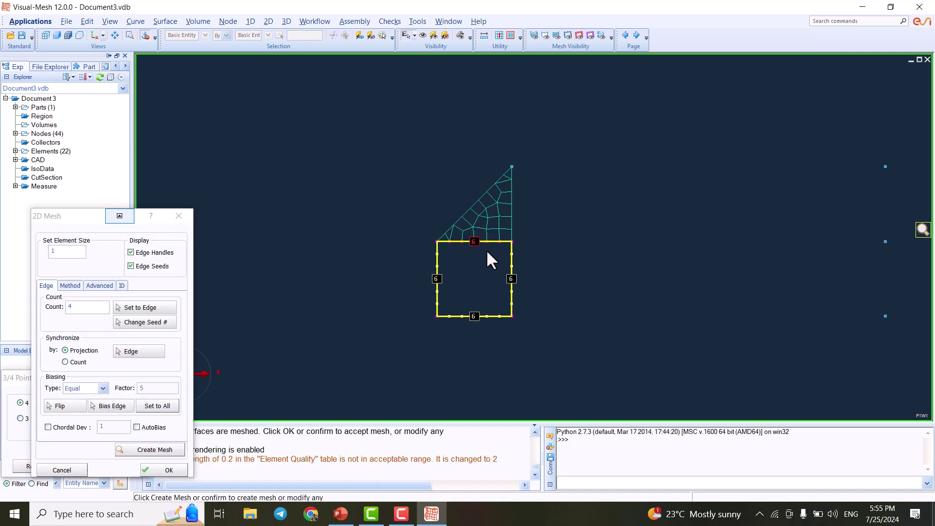
{"action": "middle_click_drag", "start_coordinate": [458, 280], "coordinate": [497, 227]}
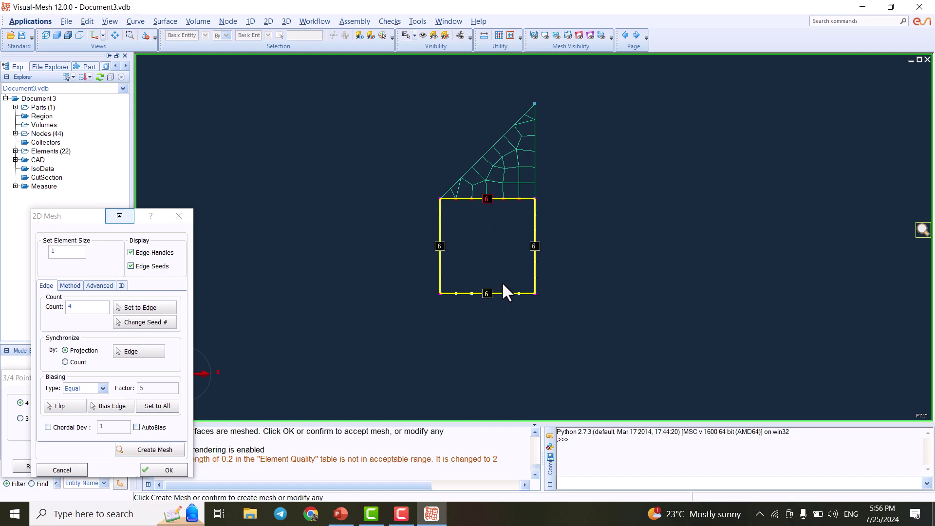
Generate and accept the 2D mesh of the square below the weld triangle.
{"action": "left_click", "coordinate": [151, 450]}
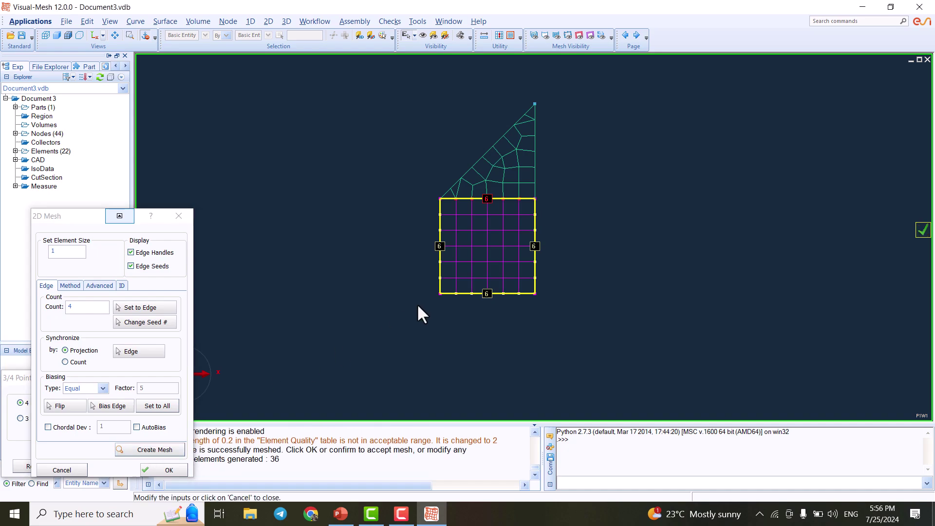
{"action": "scroll", "coordinate": [370, 326], "scroll_direction": "down", "scroll_amount": 3}
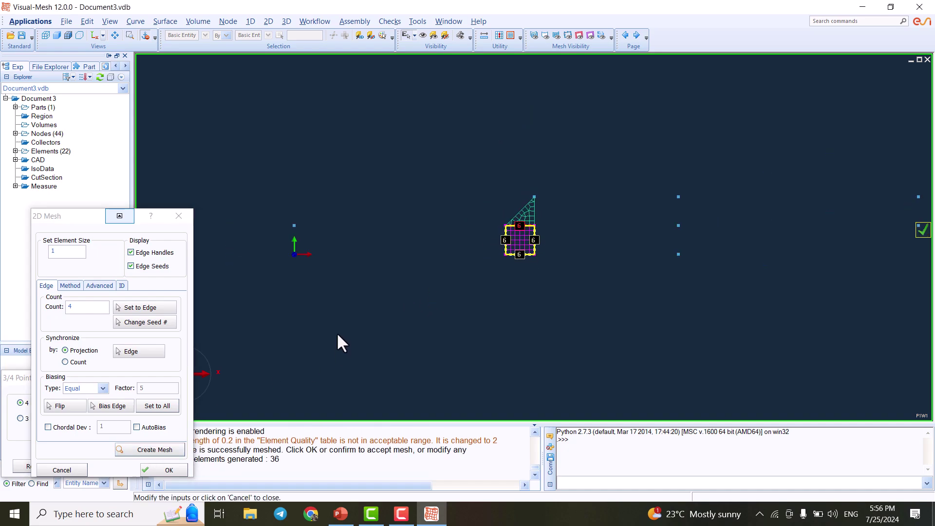
{"action": "left_click", "coordinate": [156, 470]}
{"action": "scroll", "coordinate": [527, 243], "scroll_direction": "up", "scroll_amount": 2}
{"action": "scroll", "coordinate": [550, 218], "scroll_direction": "down", "scroll_amount": 1}
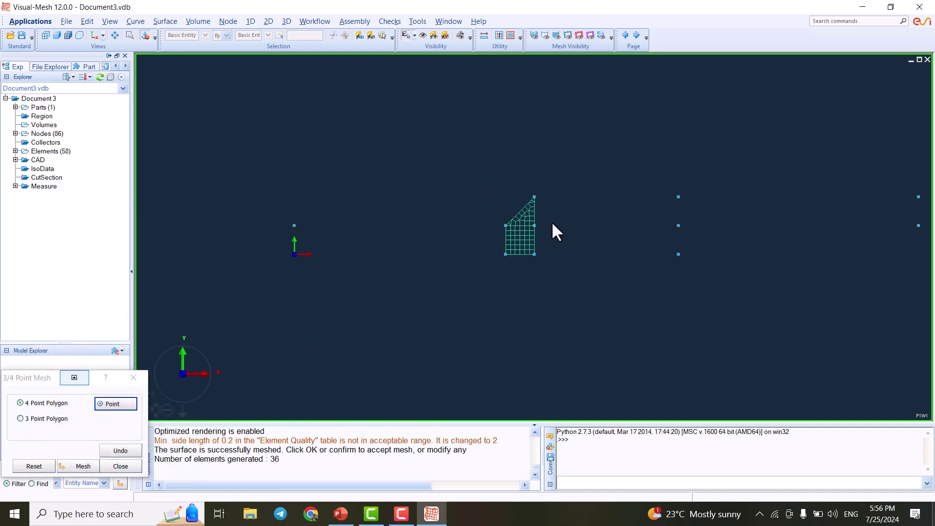
Start a 4-point polygon mesh for the upper plate's overlap section through the nodes at (80, 12), (80, 6), (50, 6) and (50, 12).
{"action": "left_click", "coordinate": [679, 197]}
{"action": "left_click", "coordinate": [678, 225]}
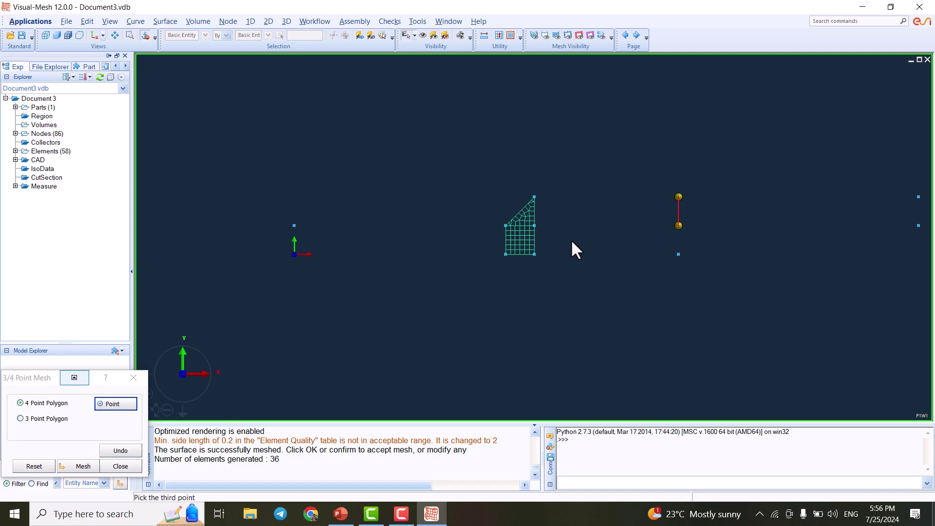
{"action": "left_click", "coordinate": [535, 225]}
{"action": "left_click", "coordinate": [533, 197]}
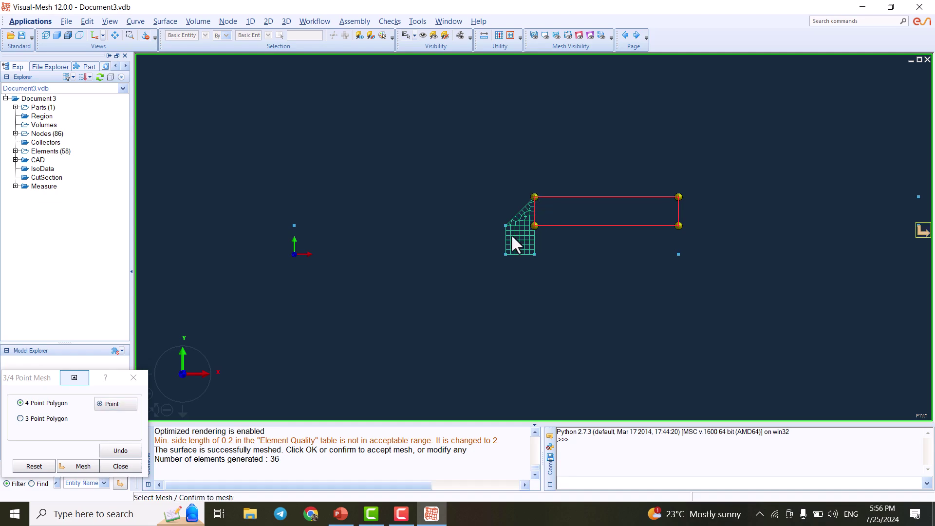
{"action": "left_click", "coordinate": [82, 466]}
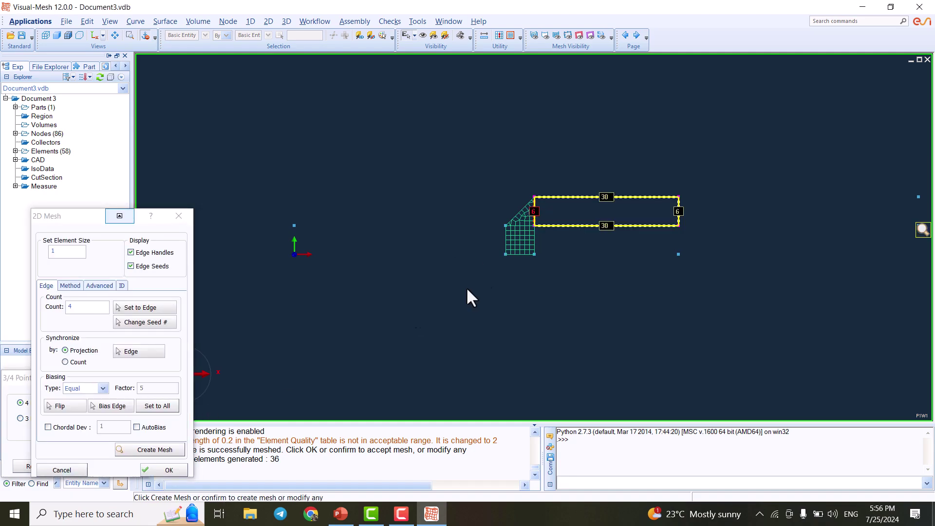
{"action": "scroll", "coordinate": [606, 190], "scroll_direction": "up", "scroll_amount": 2}
{"action": "scroll", "coordinate": [631, 205], "scroll_direction": "down", "scroll_amount": 1}
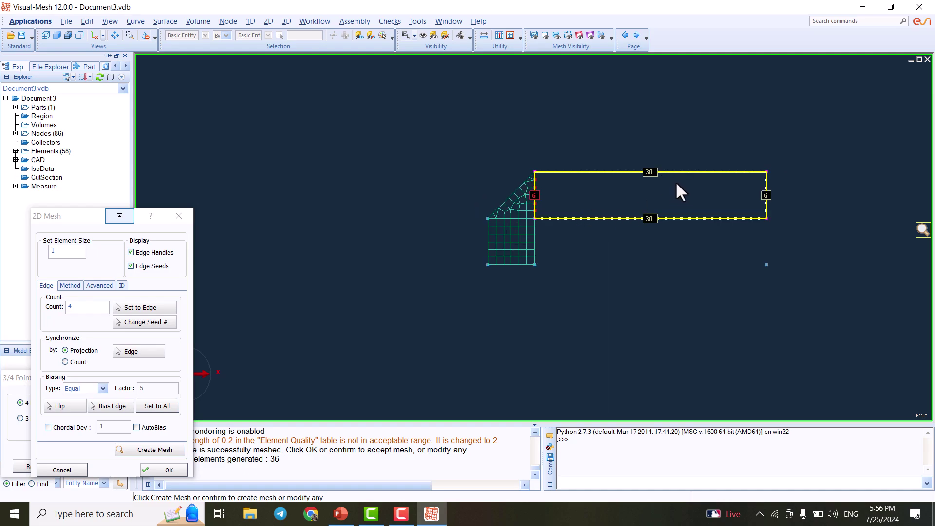
Set the element count to 9 on the upper and lower long edges of the upper plate's overlap section.
{"action": "double_click", "coordinate": [78, 307]}
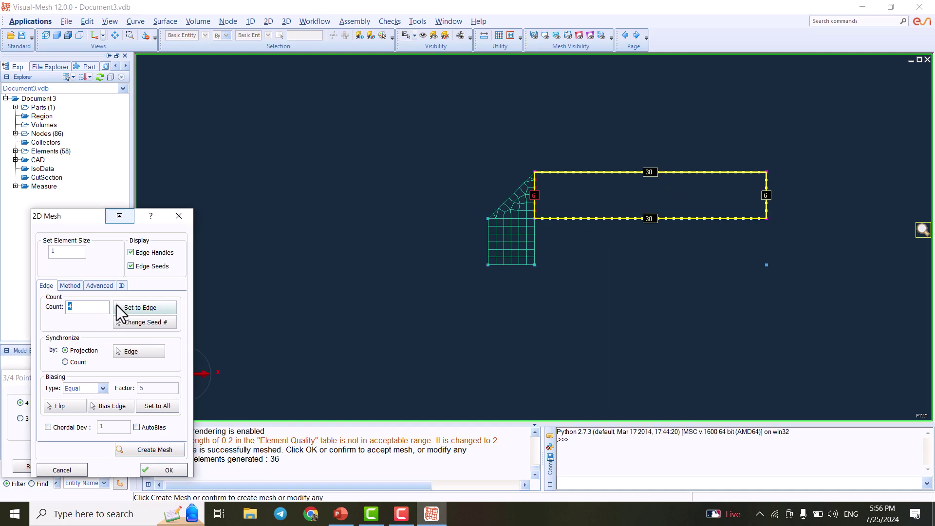
{"action": "type", "text": "9"}
{"action": "left_click", "coordinate": [141, 305]}
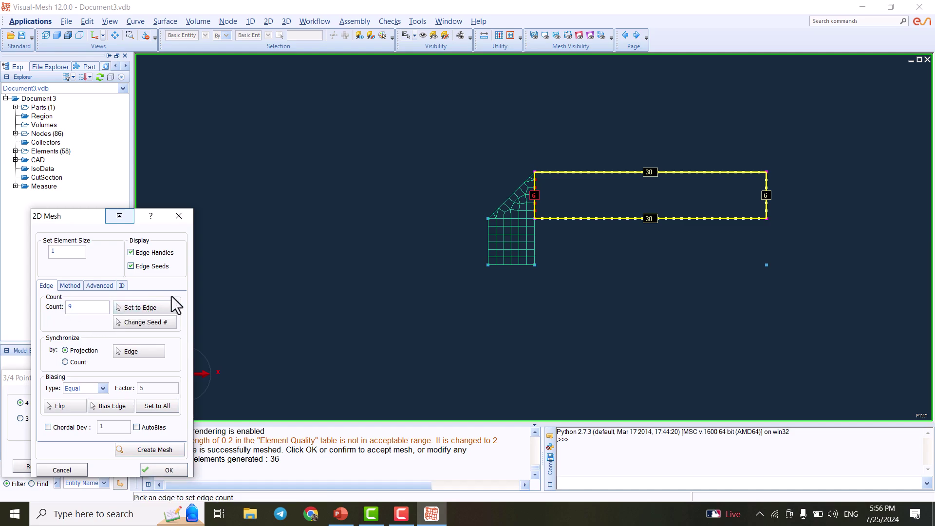
{"action": "left_click", "coordinate": [614, 173]}
{"action": "left_click", "coordinate": [615, 217]}
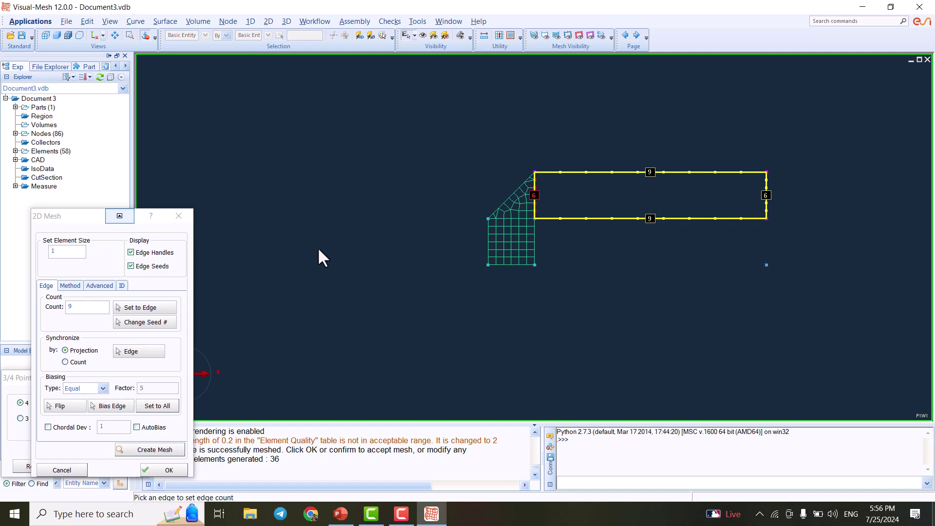
Choose Linear as the biasing type and generate the mesh of the upper plate's overlap section.
{"action": "left_click", "coordinate": [103, 388]}
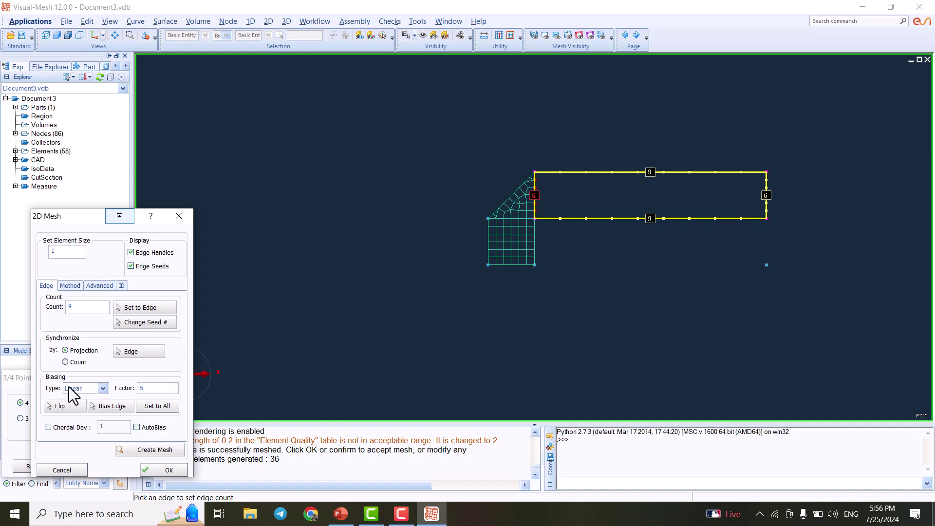
{"action": "left_click", "coordinate": [163, 450]}
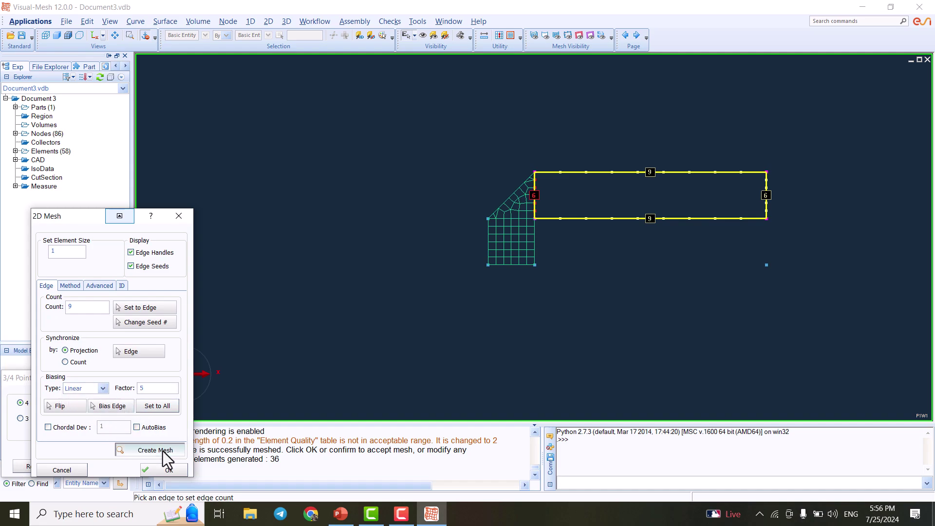
{"action": "scroll", "coordinate": [602, 184], "scroll_direction": "up", "scroll_amount": 2}
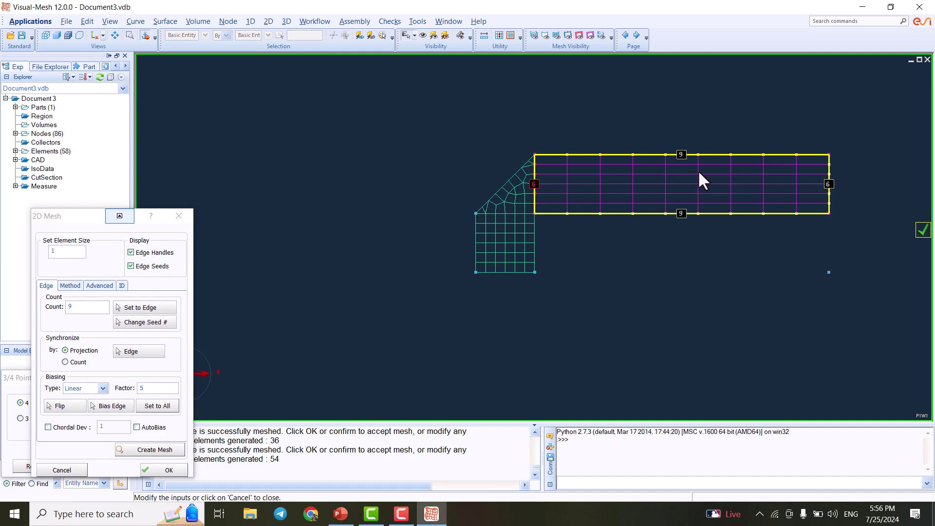
Examine the element spacing along the upper plate's overlap section and where it joins the weld triangle.
{"action": "scroll", "coordinate": [721, 178], "scroll_direction": "down", "scroll_amount": 1}
{"action": "middle_click_drag", "start_coordinate": [722, 178], "coordinate": [503, 209]}
{"action": "scroll", "coordinate": [507, 198], "scroll_direction": "down", "scroll_amount": 2}
{"action": "scroll", "coordinate": [525, 207], "scroll_direction": "up", "scroll_amount": 4}
{"action": "scroll", "coordinate": [506, 211], "scroll_direction": "down", "scroll_amount": 2}
{"action": "middle_click_drag", "start_coordinate": [623, 204], "coordinate": [587, 211]}
{"action": "scroll", "coordinate": [606, 211], "scroll_direction": "down", "scroll_amount": 2}
{"action": "scroll", "coordinate": [605, 209], "scroll_direction": "up", "scroll_amount": 3}
{"action": "scroll", "coordinate": [637, 217], "scroll_direction": "up", "scroll_amount": 2}
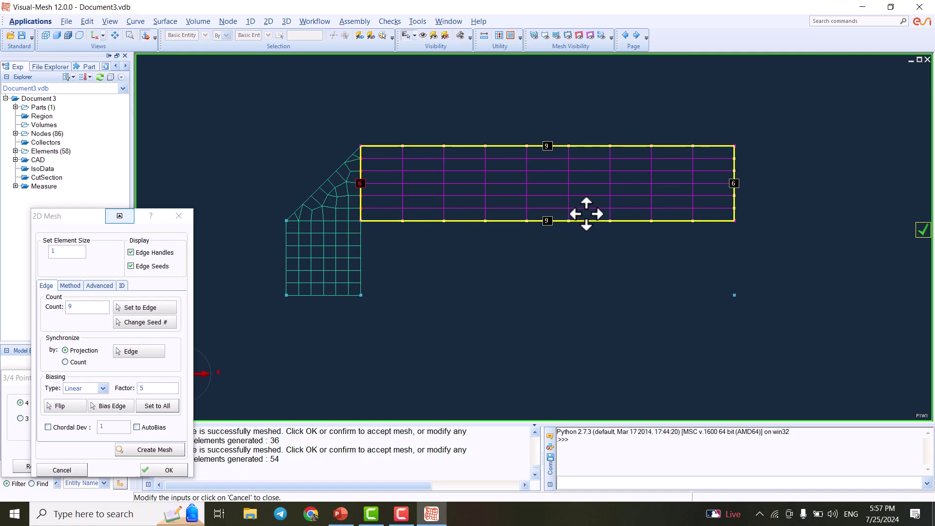
{"action": "left_click", "coordinate": [114, 34]}
{"action": "left_click_drag", "start_coordinate": [528, 178], "coordinate": [603, 170]}
{"action": "scroll", "coordinate": [551, 183], "scroll_direction": "down", "scroll_amount": 1}
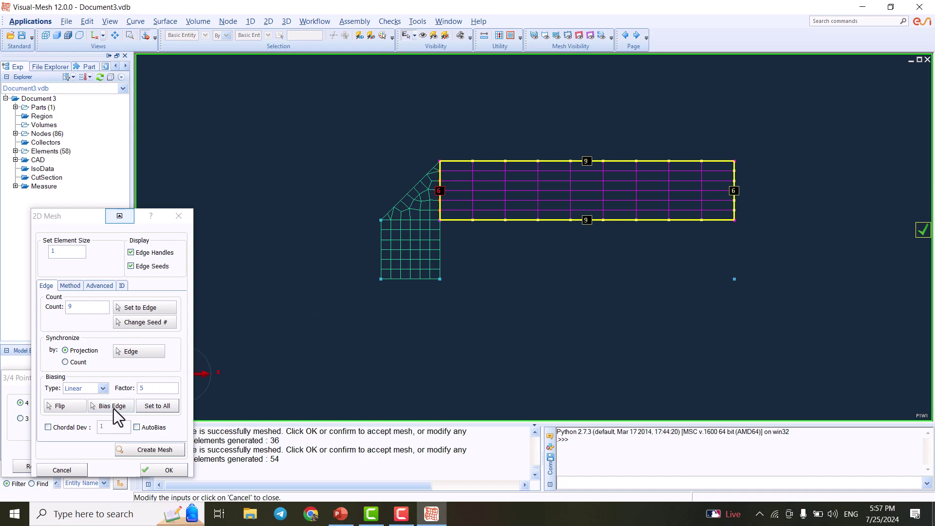
Apply Linear biasing with factor 5 to the upper and lower long edges of the upper plate's overlap section.
{"action": "left_click", "coordinate": [118, 409]}
{"action": "left_click", "coordinate": [99, 388]}
{"action": "left_click", "coordinate": [76, 407]}
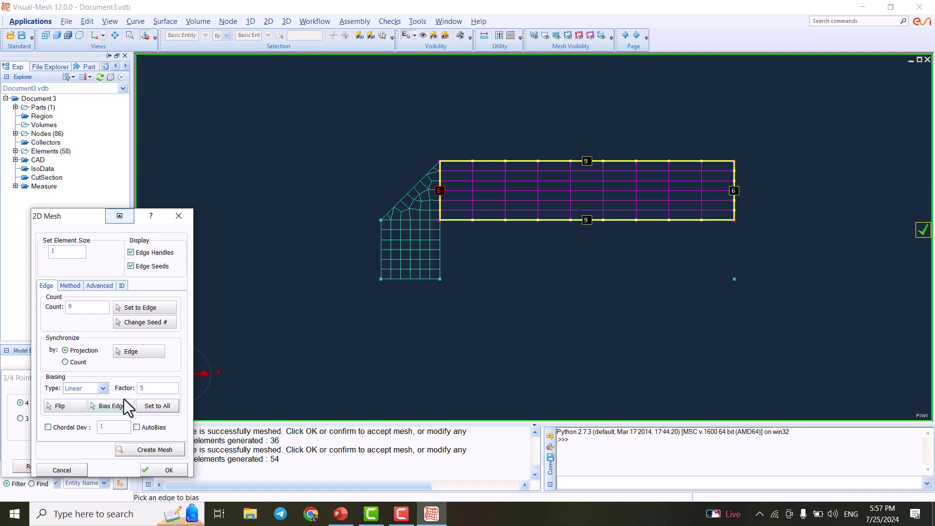
{"action": "left_click", "coordinate": [545, 161]}
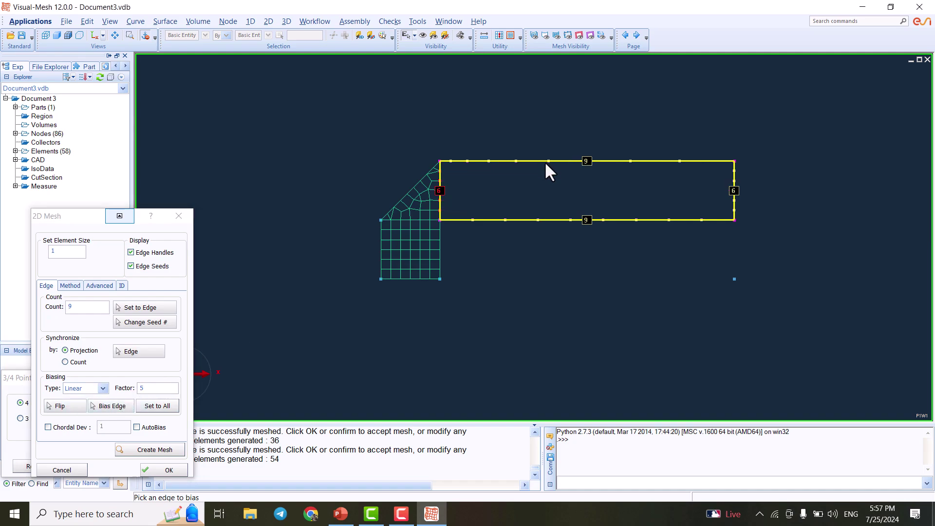
{"action": "left_click", "coordinate": [523, 220]}
Flip the lower long edge's bias so its elements refine toward the weld, and generate and accept the section's mesh.
{"action": "left_click", "coordinate": [65, 407]}
{"action": "left_click", "coordinate": [152, 450]}
{"action": "left_click", "coordinate": [540, 233]}
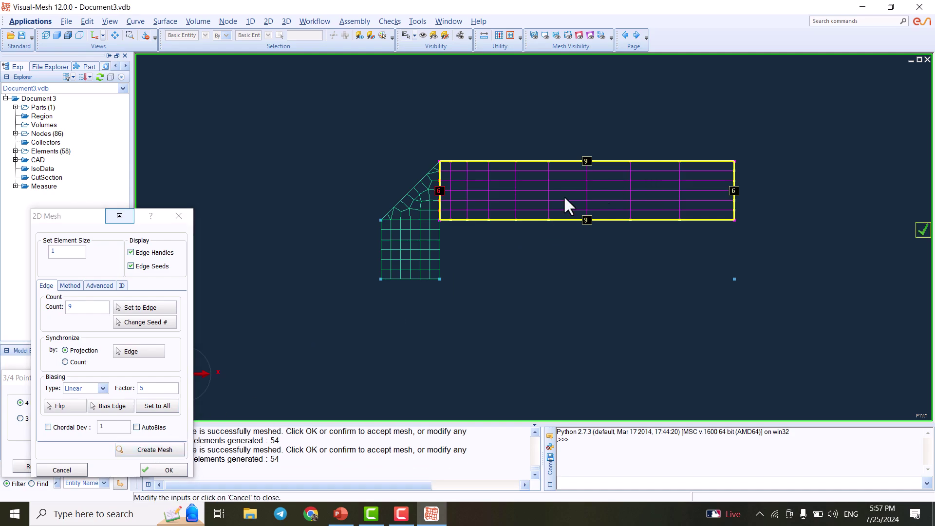
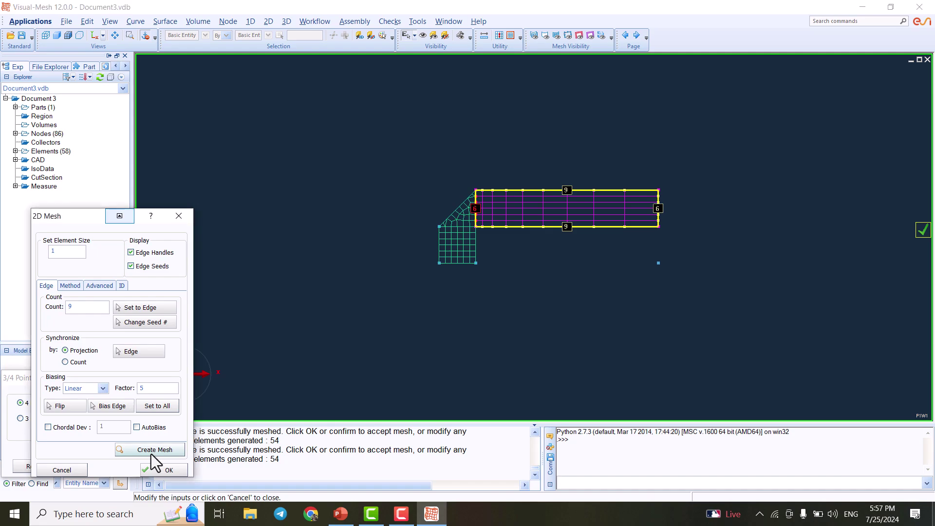
{"action": "left_click", "coordinate": [167, 470]}
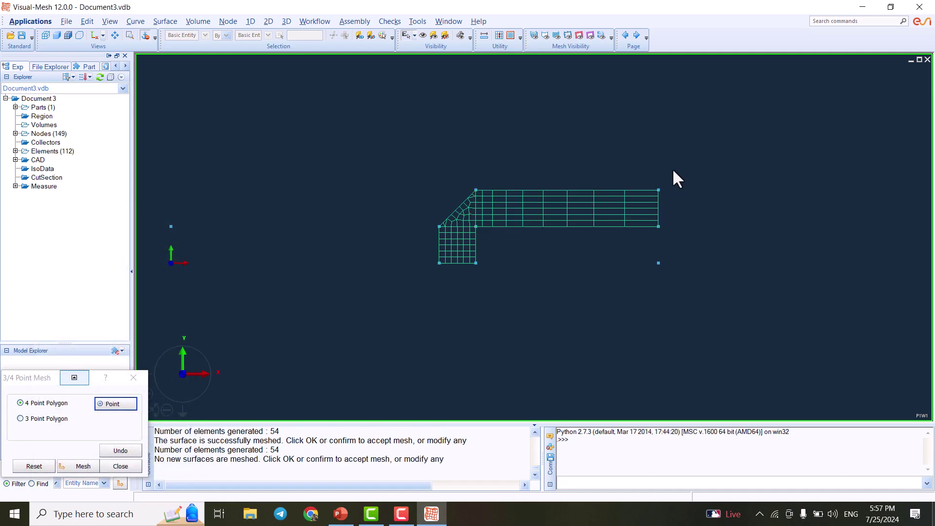
Define the lower plate's overlap section as a four-point polygon from its corner nodes and start meshing it.
{"action": "scroll", "coordinate": [675, 189], "scroll_direction": "up", "scroll_amount": 3}
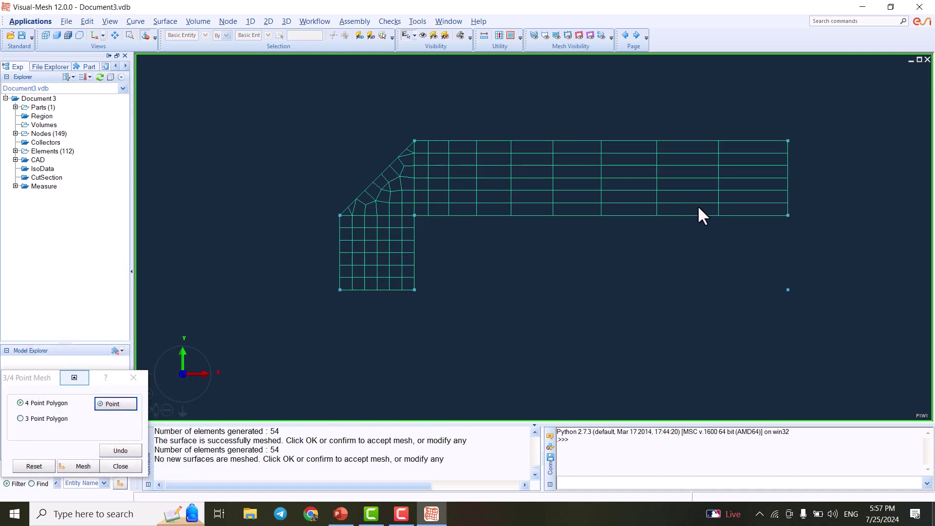
{"action": "left_click", "coordinate": [789, 216]}
{"action": "left_click", "coordinate": [788, 290]}
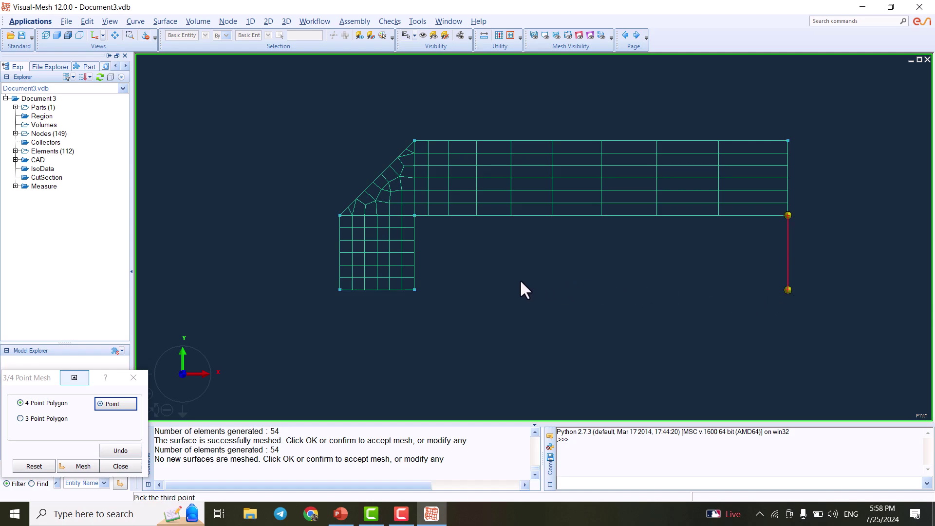
{"action": "left_click", "coordinate": [414, 290]}
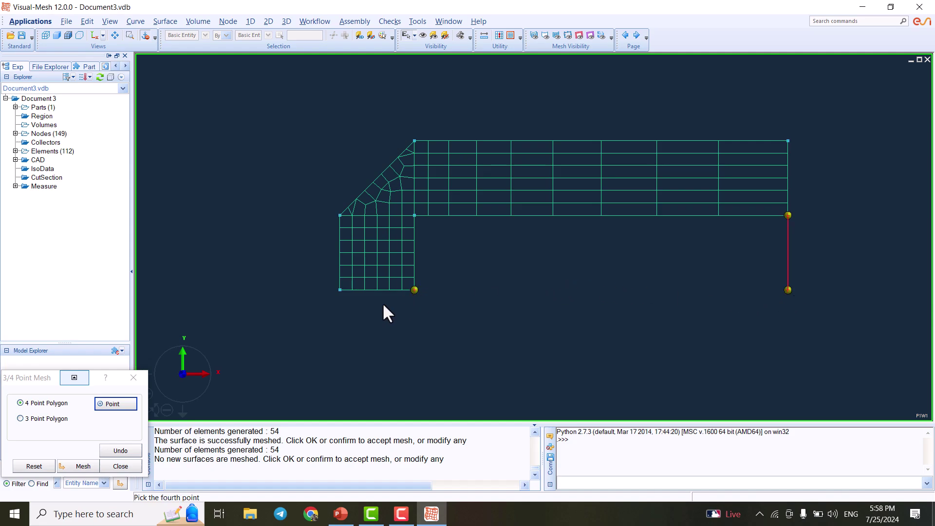
{"action": "left_click", "coordinate": [414, 215]}
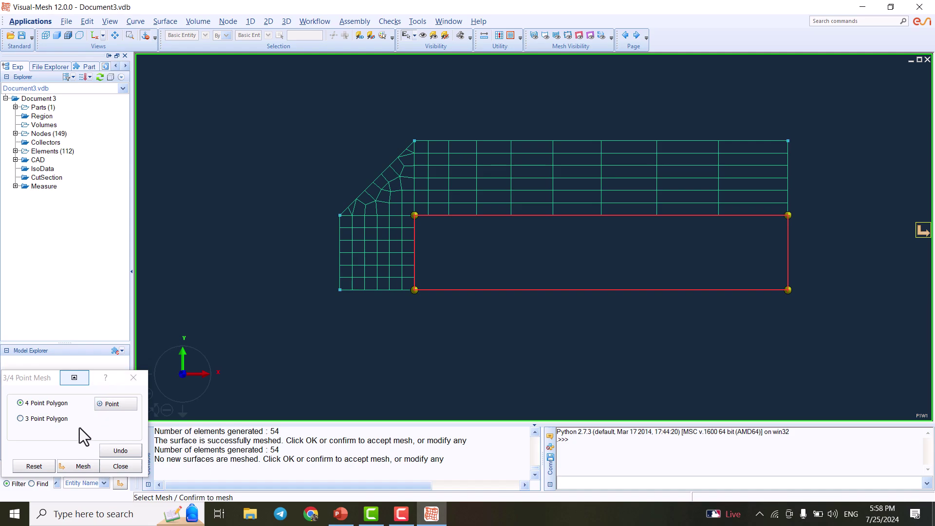
{"action": "left_click", "coordinate": [82, 467]}
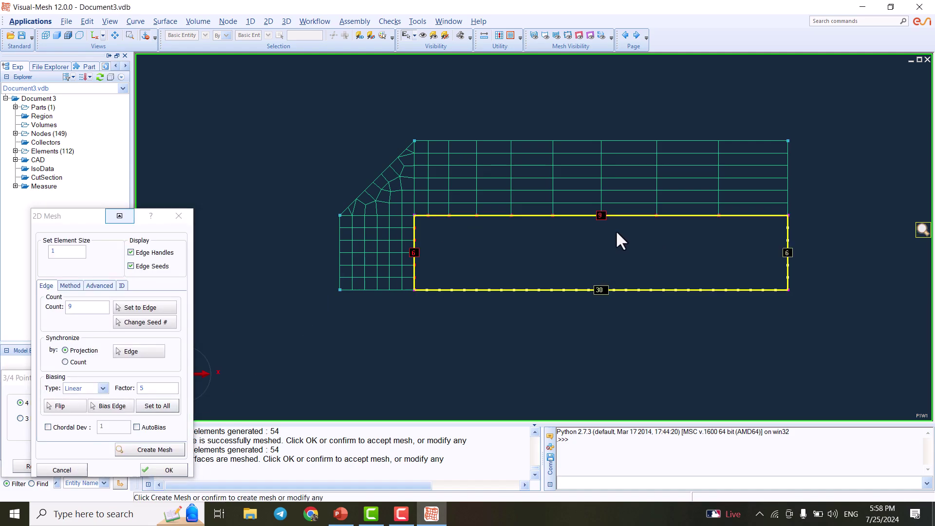
Set the section's lower long edge to 9 elements with Linear bias factor 5, refined toward the weld.
{"action": "left_click", "coordinate": [139, 309]}
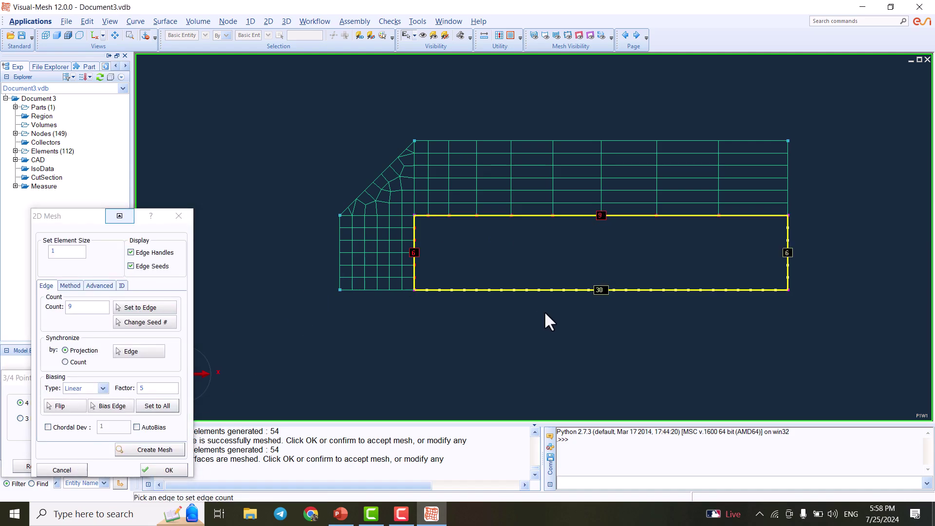
{"action": "left_click", "coordinate": [144, 308]}
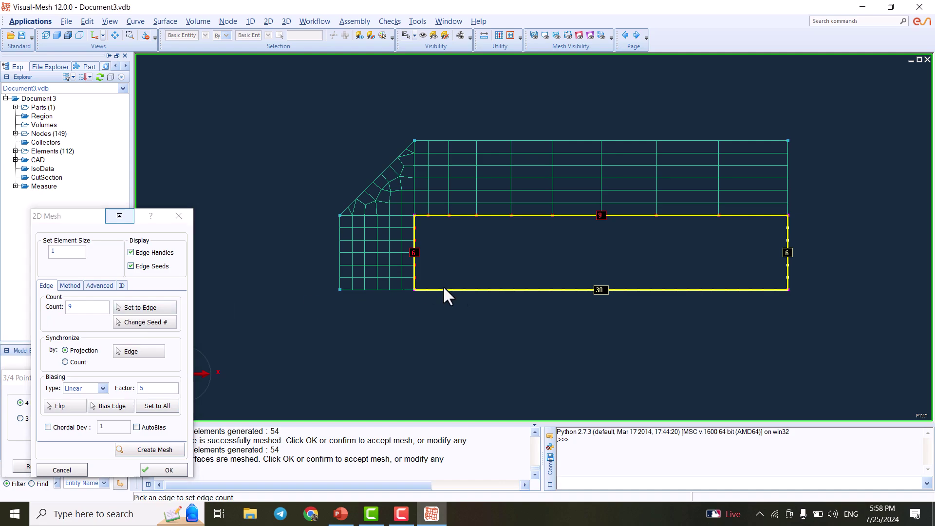
{"action": "left_click", "coordinate": [492, 289]}
{"action": "left_click", "coordinate": [109, 405]}
{"action": "left_click", "coordinate": [66, 405]}
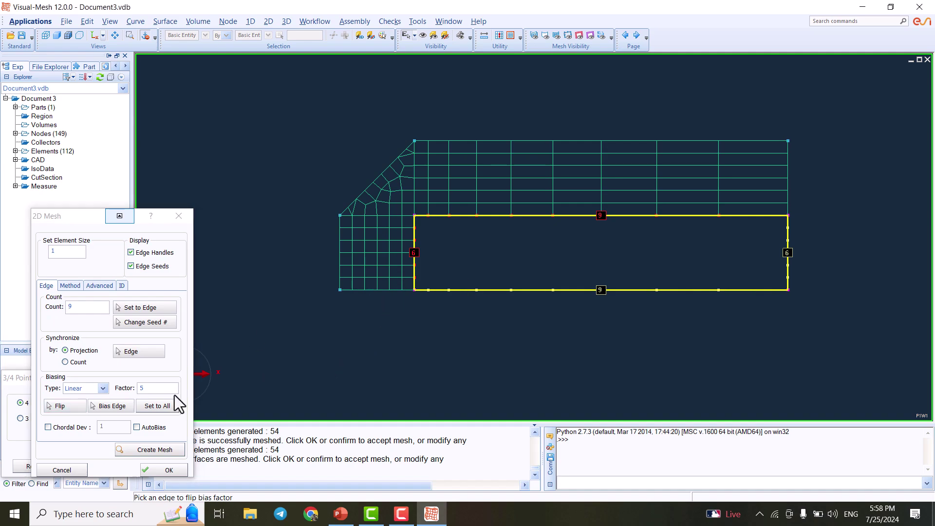
Generate and accept the mesh of the lower plate's overlap section.
{"action": "left_click", "coordinate": [158, 451]}
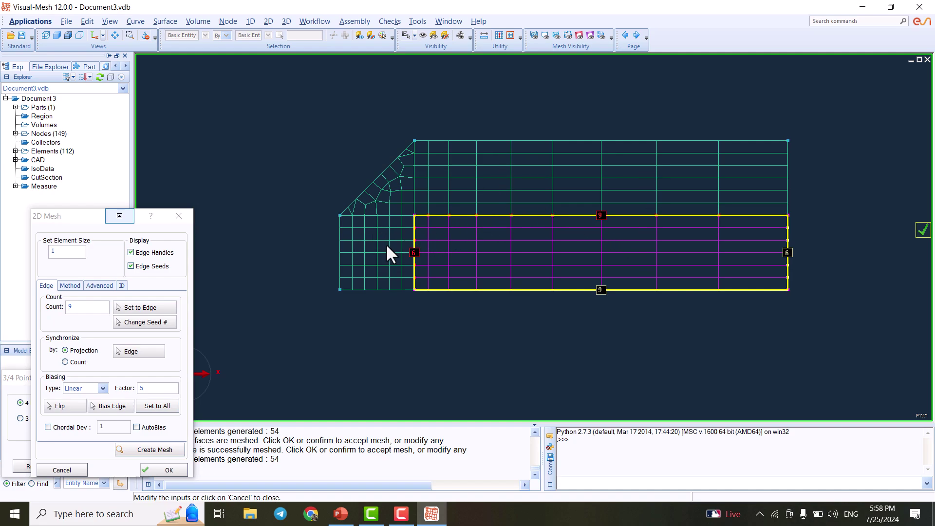
{"action": "scroll", "coordinate": [388, 247], "scroll_direction": "down", "scroll_amount": 2}
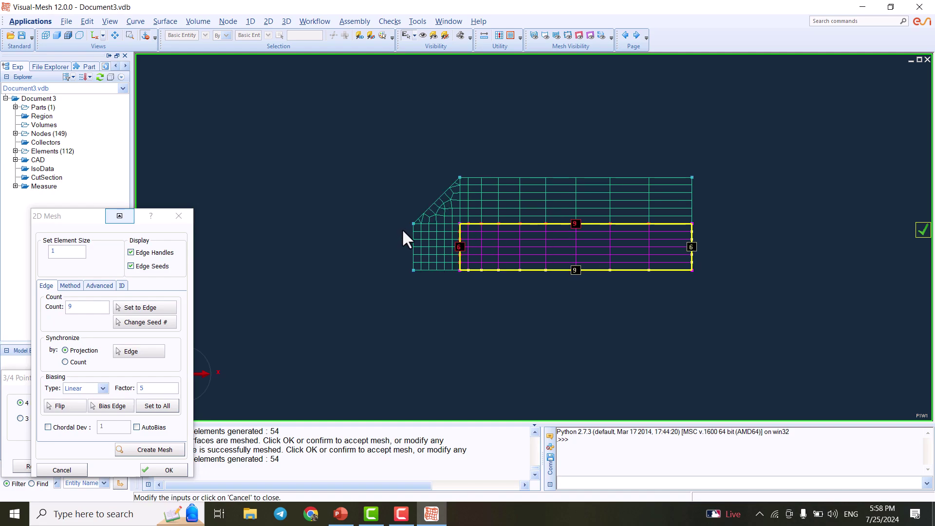
{"action": "left_click", "coordinate": [157, 450]}
{"action": "left_click", "coordinate": [165, 470]}
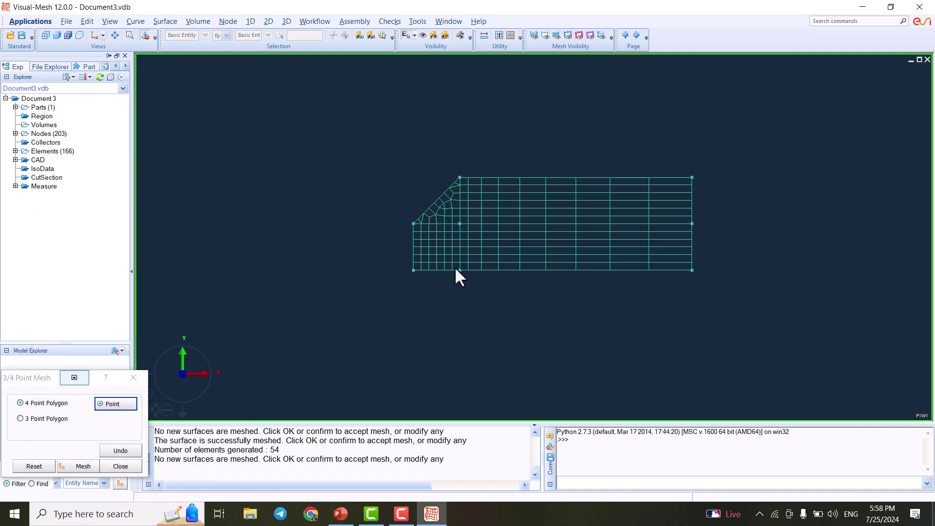
Define the upper plate's free section beyond the overlap as a four-point polygon from its corners and start meshing it.
{"action": "scroll", "coordinate": [459, 278], "scroll_direction": "down", "scroll_amount": 3}
{"action": "middle_click_drag", "start_coordinate": [554, 238], "coordinate": [400, 240]}
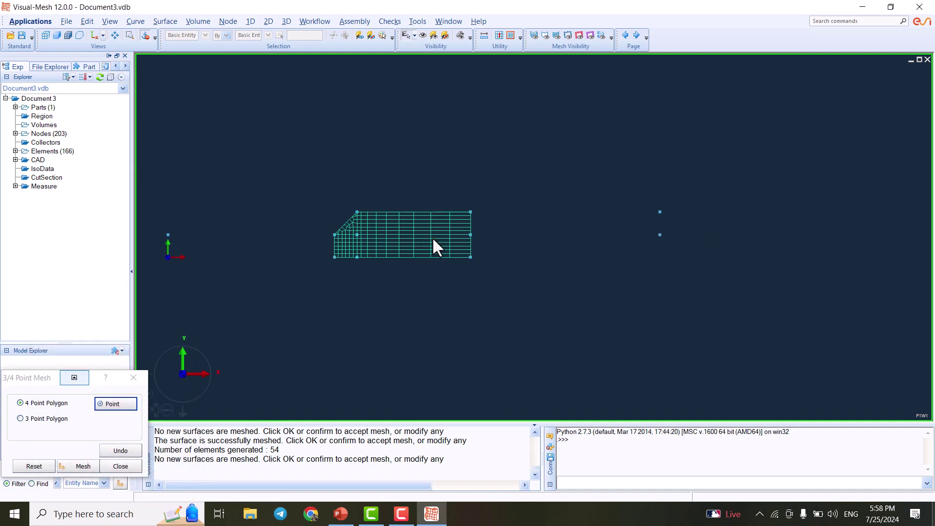
{"action": "left_click", "coordinate": [470, 235]}
{"action": "left_click", "coordinate": [660, 235]}
{"action": "left_click", "coordinate": [660, 212]}
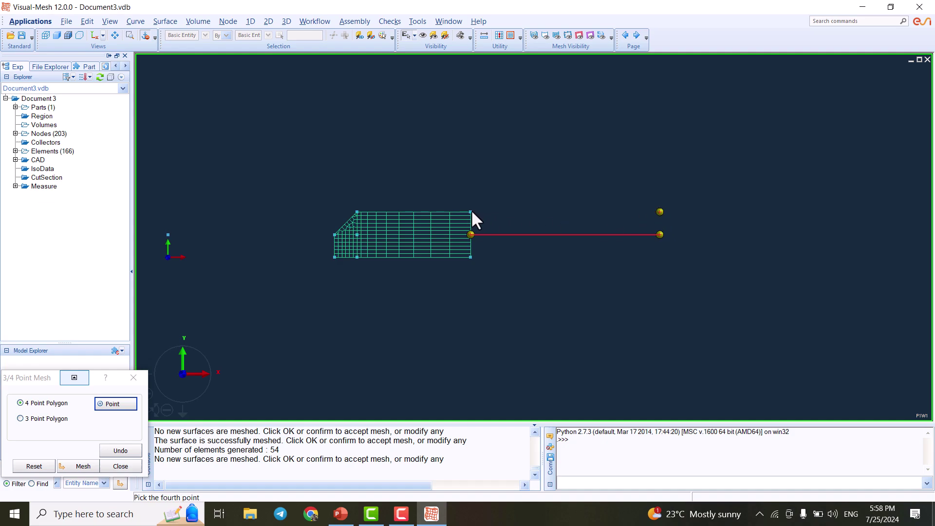
{"action": "left_click", "coordinate": [471, 211]}
{"action": "scroll", "coordinate": [564, 221], "scroll_direction": "up", "scroll_amount": 2}
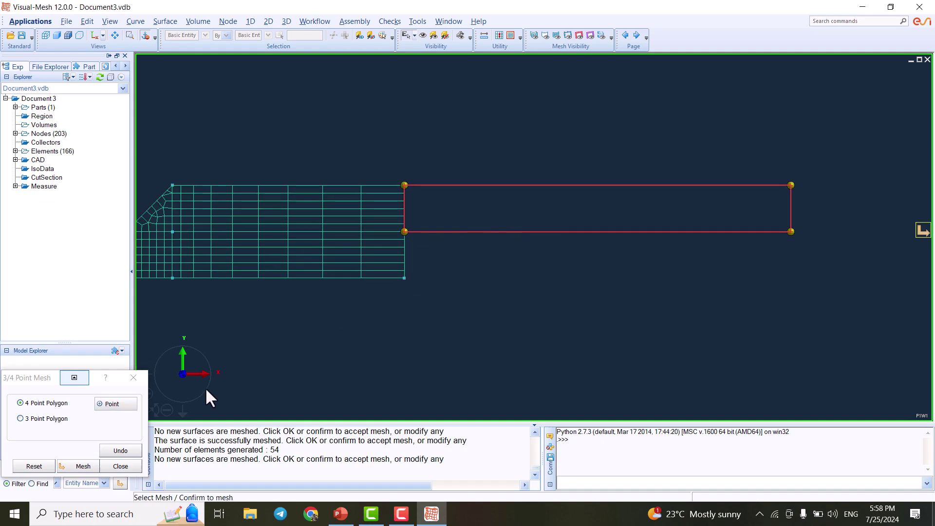
{"action": "left_click", "coordinate": [82, 467]}
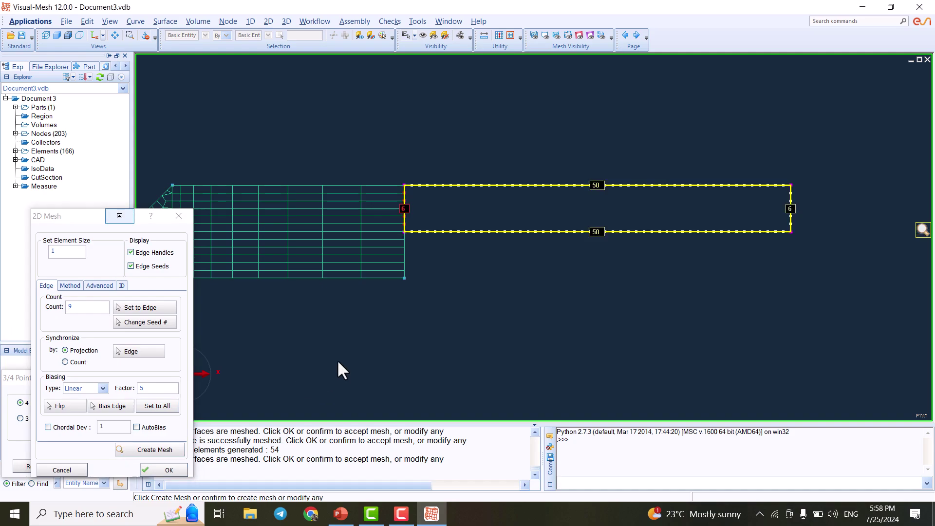
Set both long edges of the upper plate's free section to 6 elements, and generate and accept its mesh.
{"action": "double_click", "coordinate": [84, 307]}
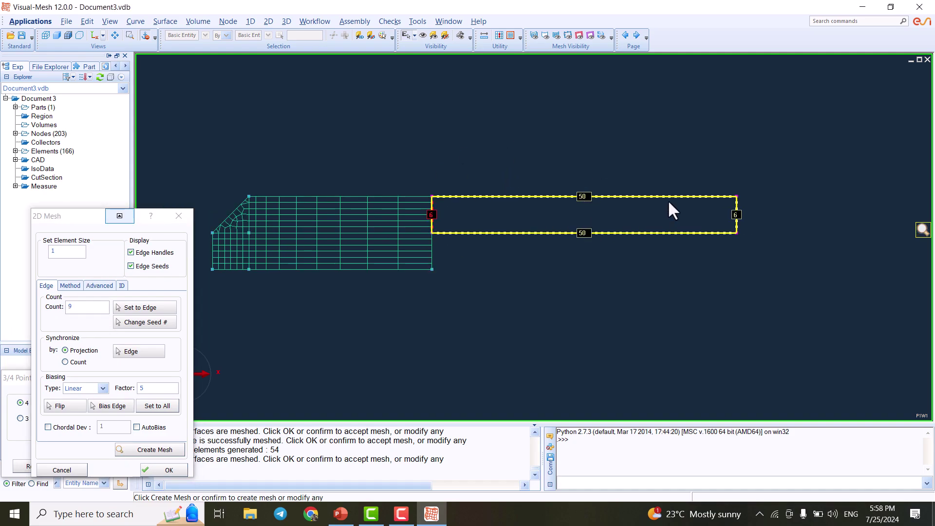
{"action": "scroll", "coordinate": [679, 200], "scroll_direction": "down", "scroll_amount": 2}
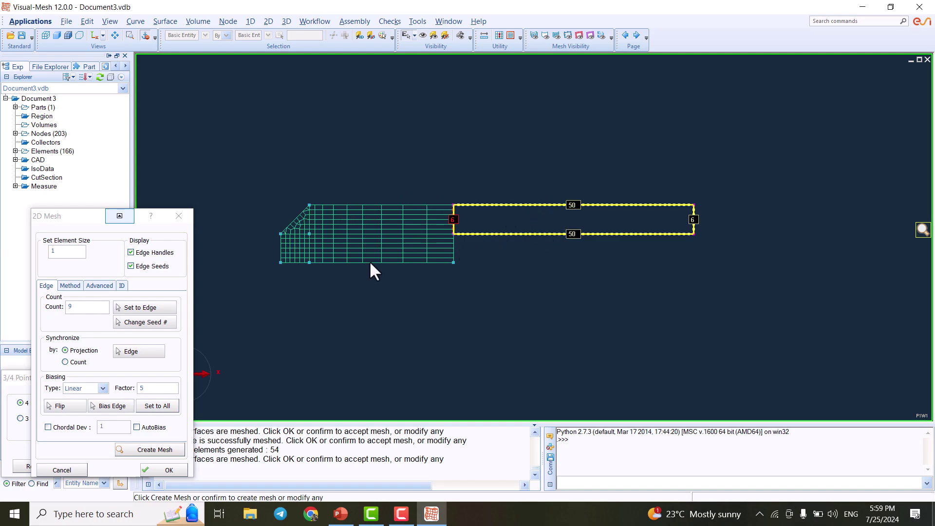
{"action": "double_click", "coordinate": [95, 308]}
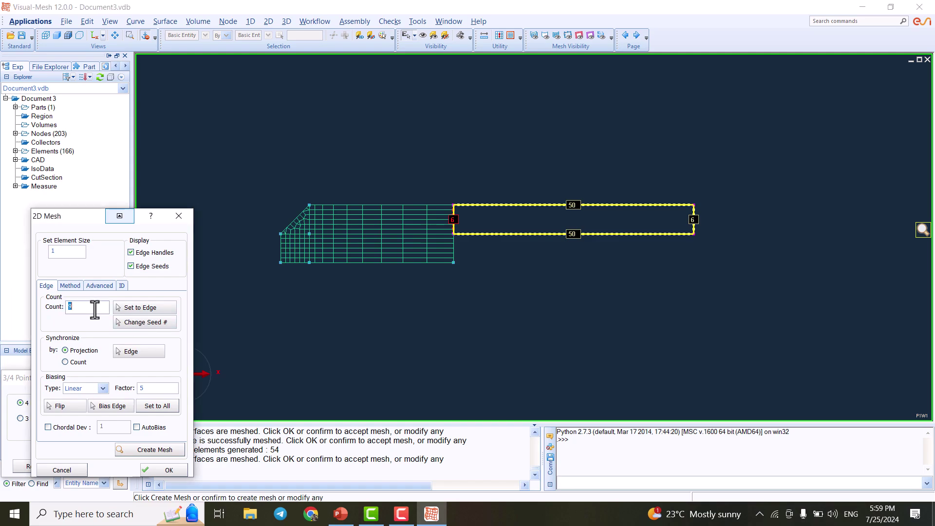
{"action": "type", "text": "6"}
{"action": "left_click", "coordinate": [124, 309]}
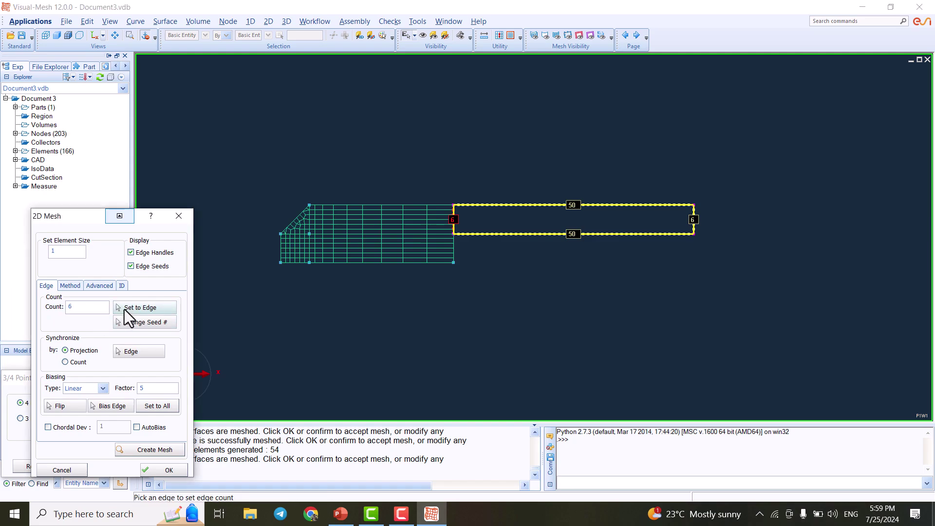
{"action": "left_click", "coordinate": [589, 210]}
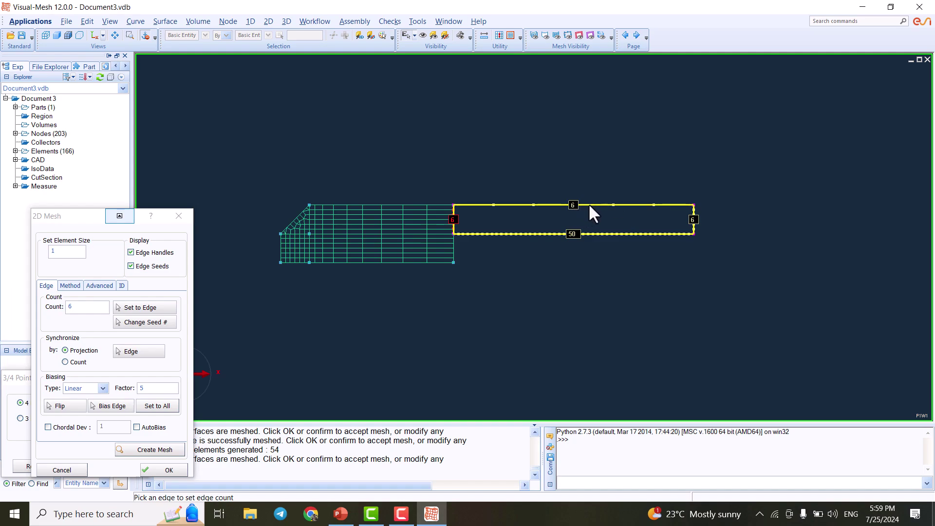
{"action": "left_click", "coordinate": [545, 235]}
{"action": "left_click", "coordinate": [151, 447]}
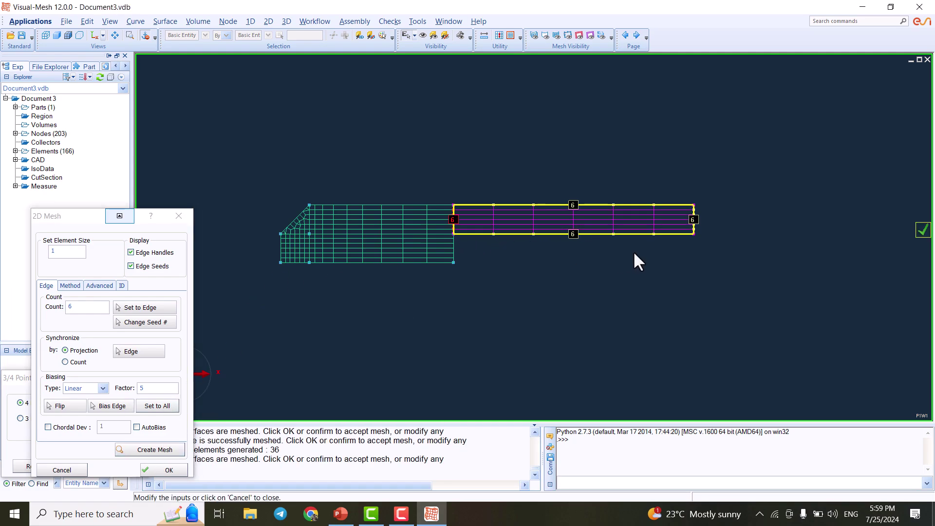
{"action": "left_click", "coordinate": [166, 470]}
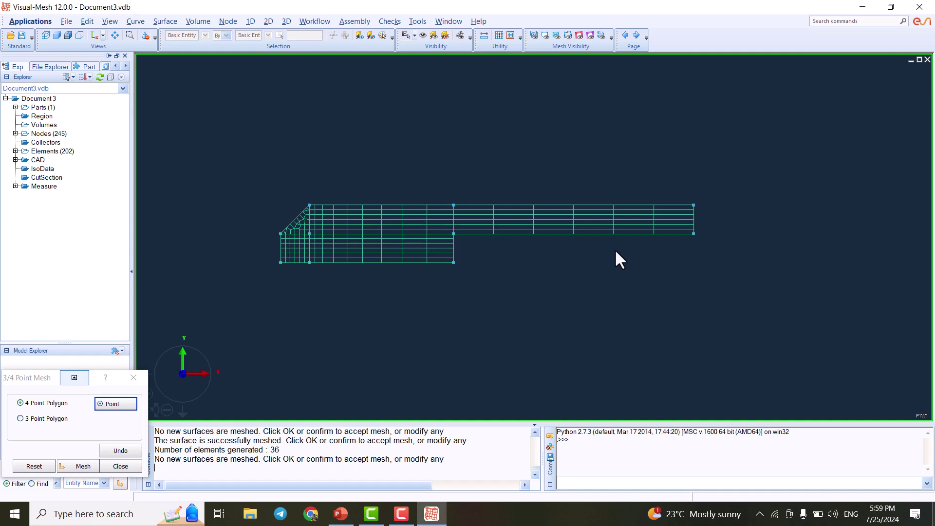
{"action": "scroll", "coordinate": [615, 245], "scroll_direction": "down", "scroll_amount": 1}
{"action": "middle_click_drag", "start_coordinate": [307, 290], "coordinate": [566, 305]}
{"action": "scroll", "coordinate": [471, 271], "scroll_direction": "up", "scroll_amount": 2}
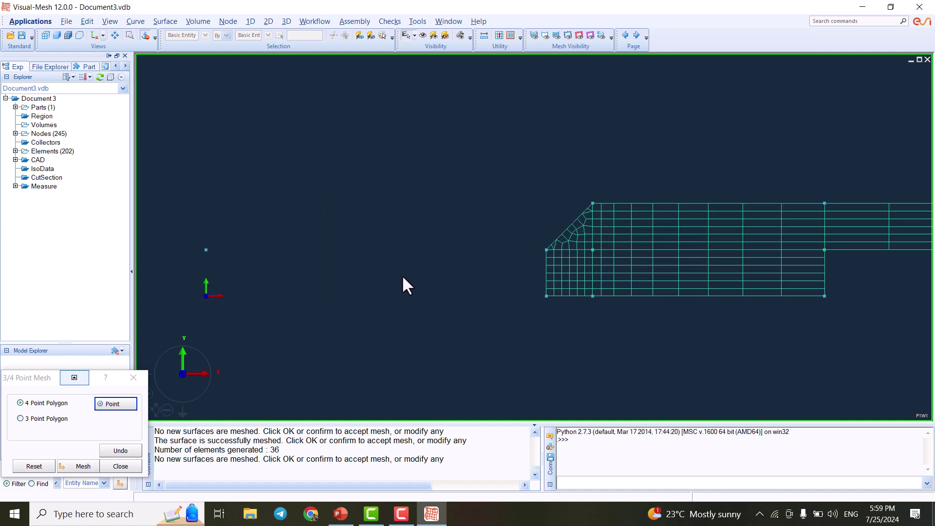
{"action": "left_click", "coordinate": [206, 250]}
{"action": "left_click", "coordinate": [206, 295]}
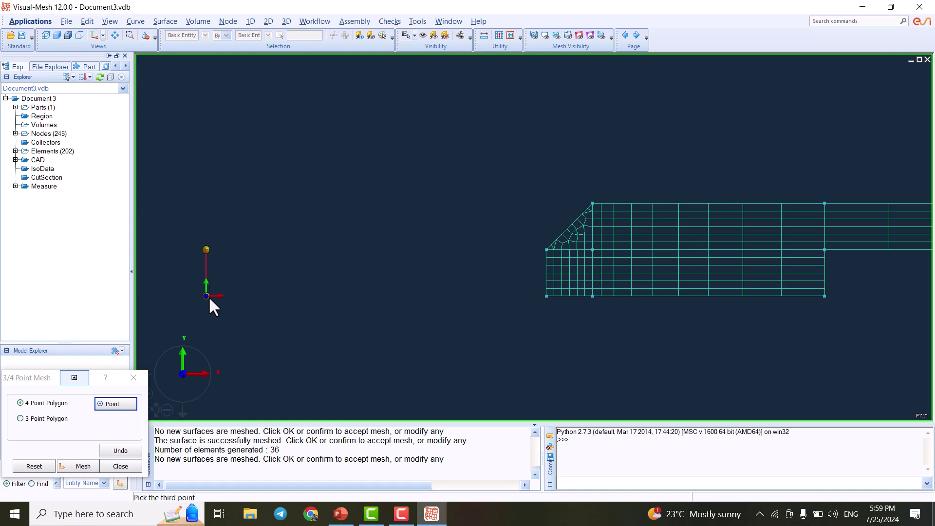
{"action": "left_click", "coordinate": [546, 296]}
{"action": "left_click", "coordinate": [545, 248]}
{"action": "left_click", "coordinate": [83, 466]}
Define the lower plate's free section, from the origin to the weld toe, as a four-point polygon and start meshing it.
{"action": "left_click", "coordinate": [206, 250]}
{"action": "left_click", "coordinate": [206, 296]}
{"action": "left_click", "coordinate": [547, 295]}
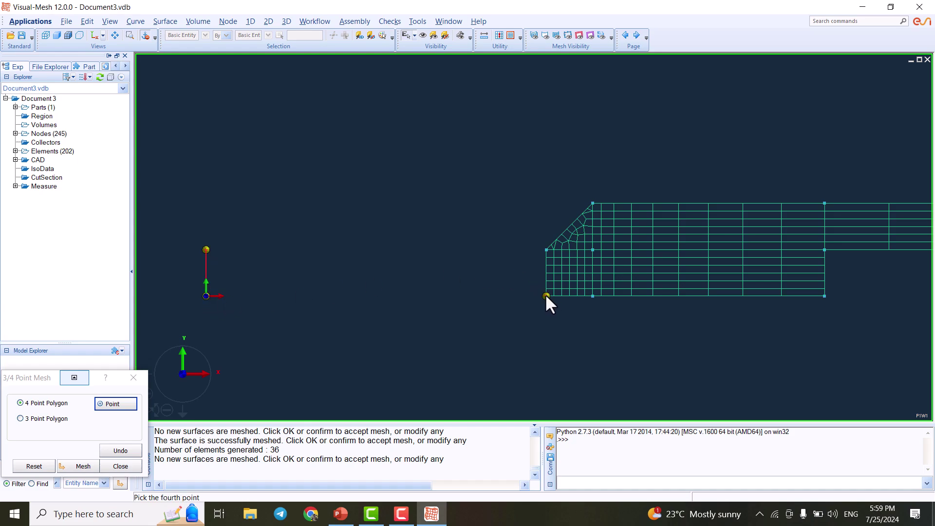
{"action": "left_click", "coordinate": [546, 249]}
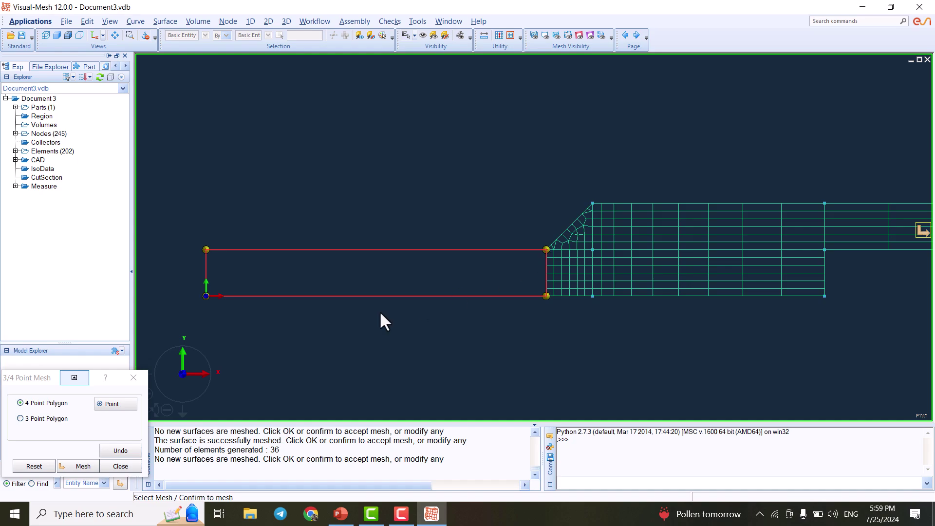
{"action": "left_click", "coordinate": [83, 466]}
{"action": "left_click_drag", "start_coordinate": [94, 217], "coordinate": [69, 122]}
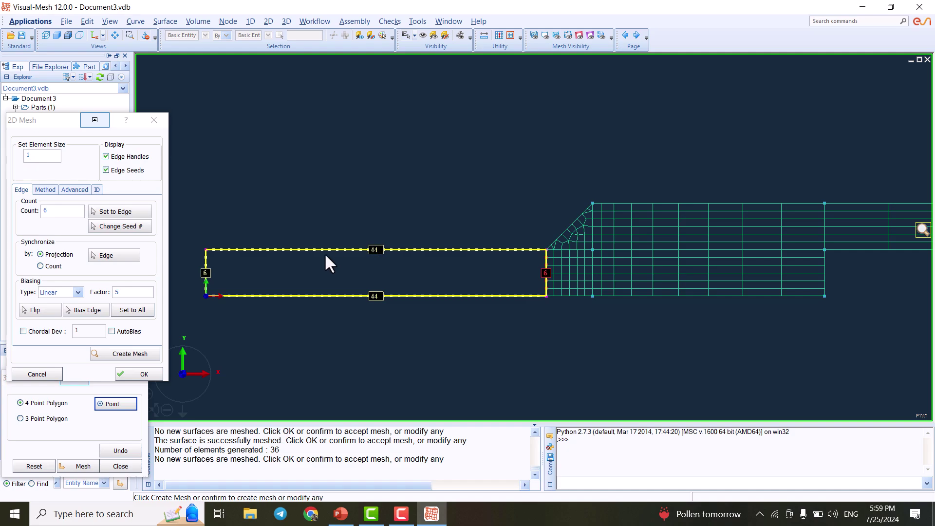
Set the upper and lower long edges of the lower plate's free section to 12 elements each.
{"action": "double_click", "coordinate": [377, 249]}
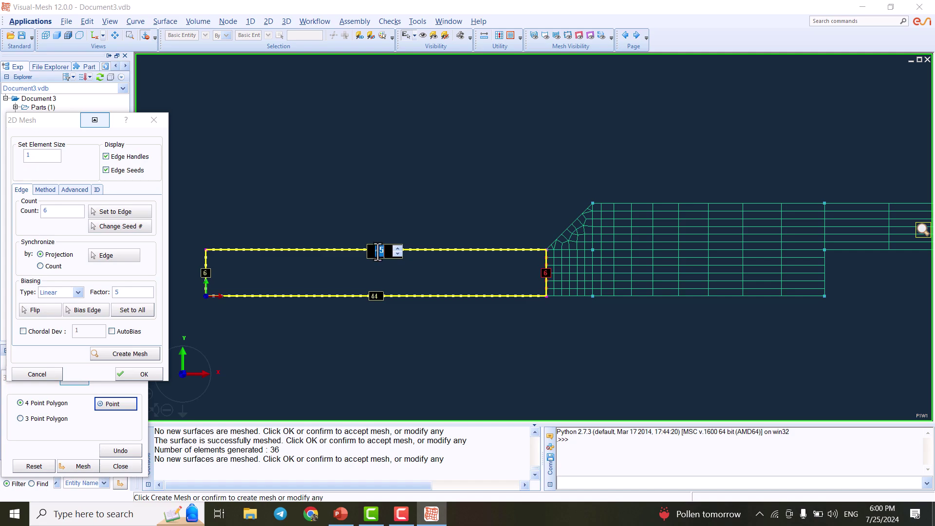
{"action": "key", "text": "BackSpace"}
{"action": "type", "text": "12"}
{"action": "key", "text": "Return"}
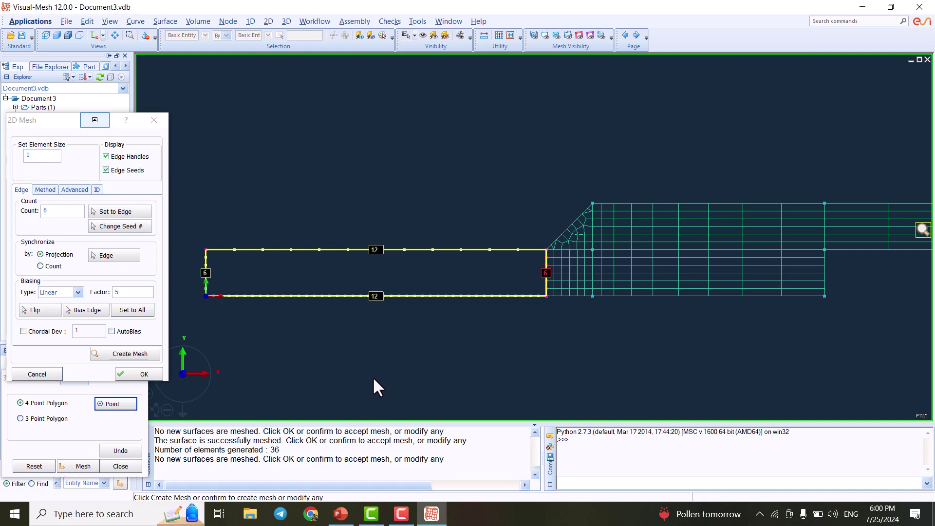
{"action": "mouse_move", "coordinate": [374, 296]}
{"action": "left_mouse_down"}
{"action": "mouse_move", "coordinate": [380, 161]}
{"action": "mouse_move", "coordinate": [387, 406]}
{"action": "left_mouse_up"}
Bias both long edges with Linear factor 5, refined toward the weld, accept the generated mesh and close the 3/4 Point Mesh tool.
{"action": "left_click", "coordinate": [87, 309]}
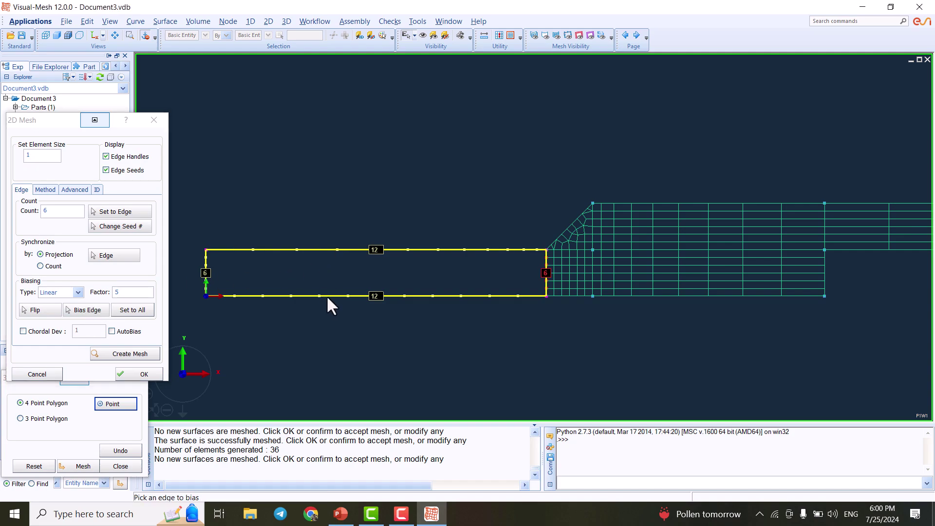
{"action": "left_click", "coordinate": [38, 310]}
{"action": "left_click", "coordinate": [125, 354]}
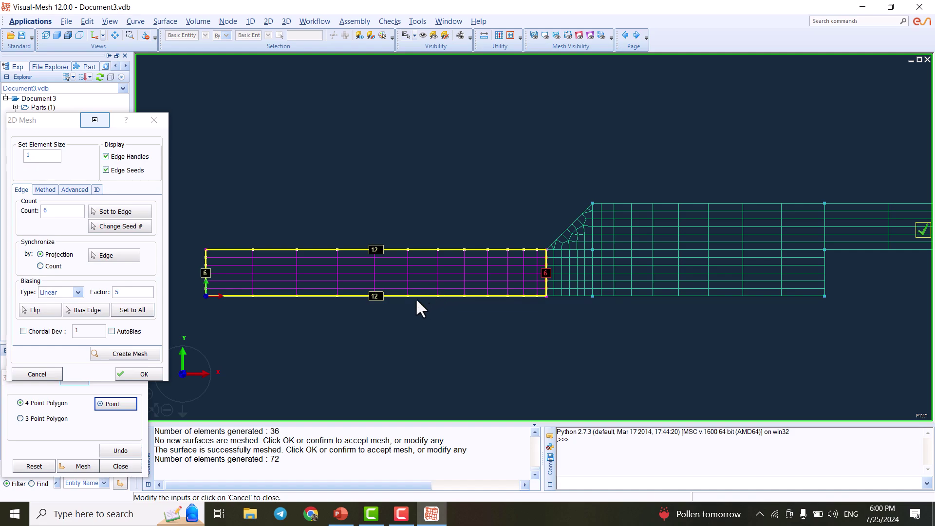
{"action": "left_click", "coordinate": [131, 375]}
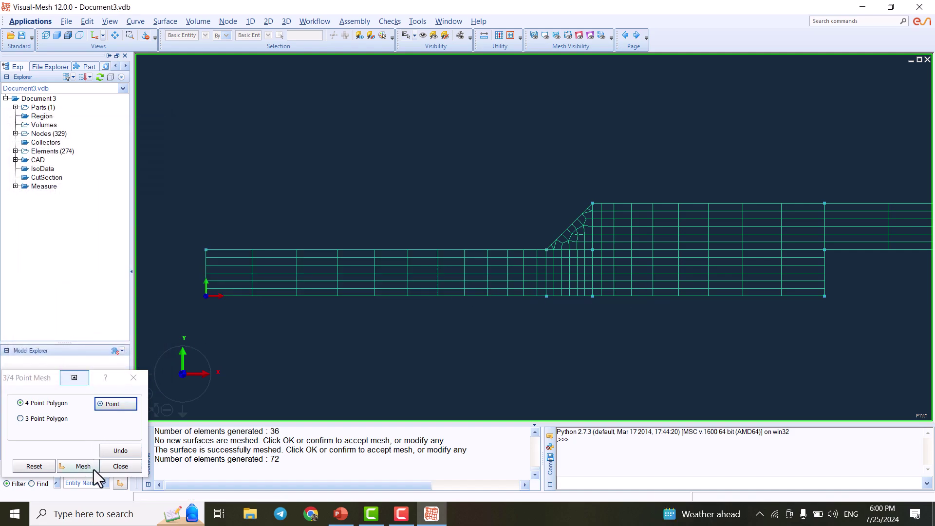
{"action": "left_click", "coordinate": [119, 466]}
Show the whole lap joint mesh in shaded display.
{"action": "scroll", "coordinate": [252, 256], "scroll_direction": "down", "scroll_amount": 2}
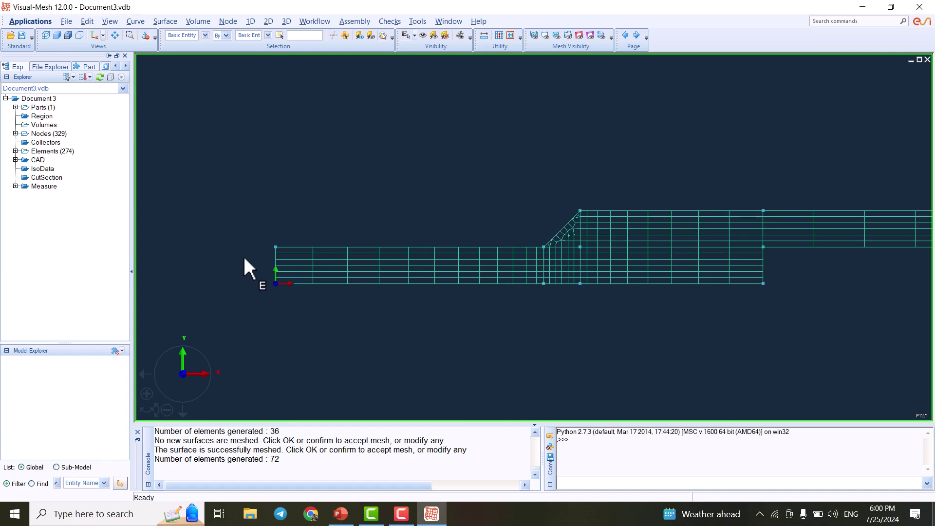
{"action": "scroll", "coordinate": [576, 263], "scroll_direction": "up", "scroll_amount": 2}
{"action": "middle_click_drag", "start_coordinate": [576, 263], "coordinate": [433, 242]}
{"action": "scroll", "coordinate": [410, 242], "scroll_direction": "down", "scroll_amount": 2}
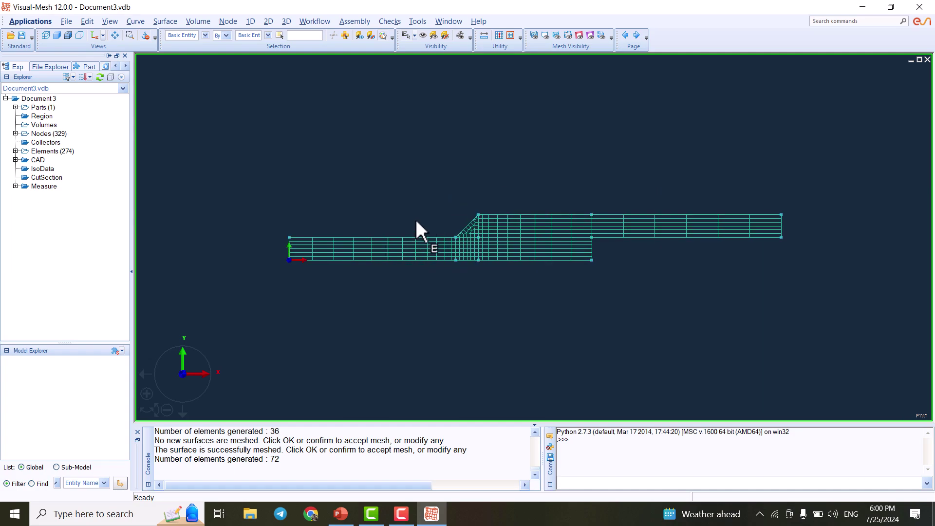
{"action": "left_click", "coordinate": [55, 35]}
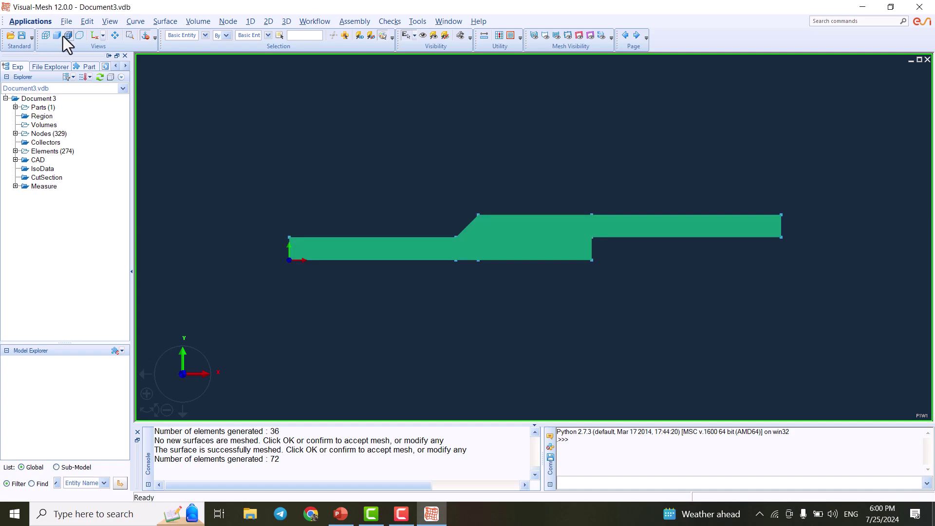
Display the lap joint mesh shaded with element edges and examine the element refinement around the fillet weld.
{"action": "left_click", "coordinate": [68, 35]}
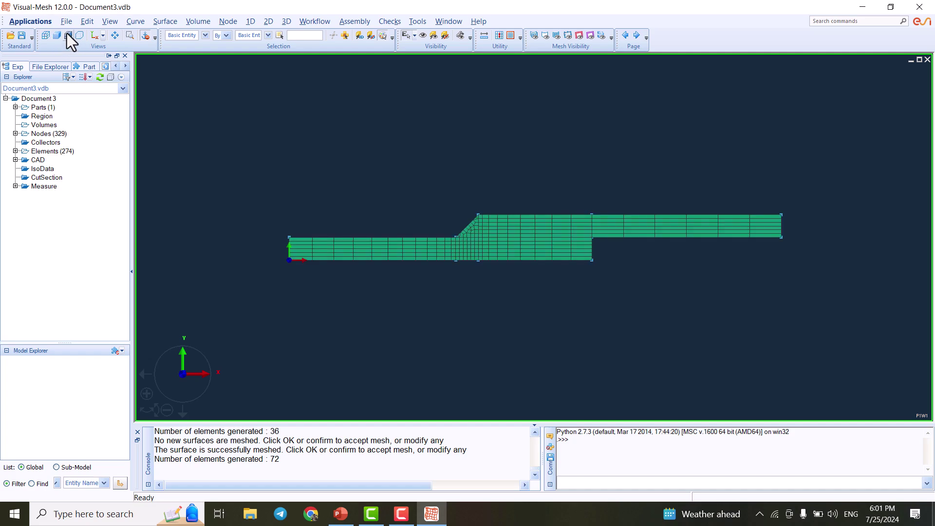
{"action": "scroll", "coordinate": [536, 238], "scroll_direction": "up", "scroll_amount": 1}
{"action": "scroll", "coordinate": [537, 238], "scroll_direction": "up", "scroll_amount": 2}
{"action": "scroll", "coordinate": [537, 239], "scroll_direction": "down", "scroll_amount": 1}
{"action": "middle_click_drag", "start_coordinate": [471, 220], "coordinate": [440, 205]}
{"action": "scroll", "coordinate": [462, 223], "scroll_direction": "down", "scroll_amount": 2}
{"action": "scroll", "coordinate": [460, 217], "scroll_direction": "up", "scroll_amount": 2}
{"action": "scroll", "coordinate": [461, 217], "scroll_direction": "down", "scroll_amount": 2}
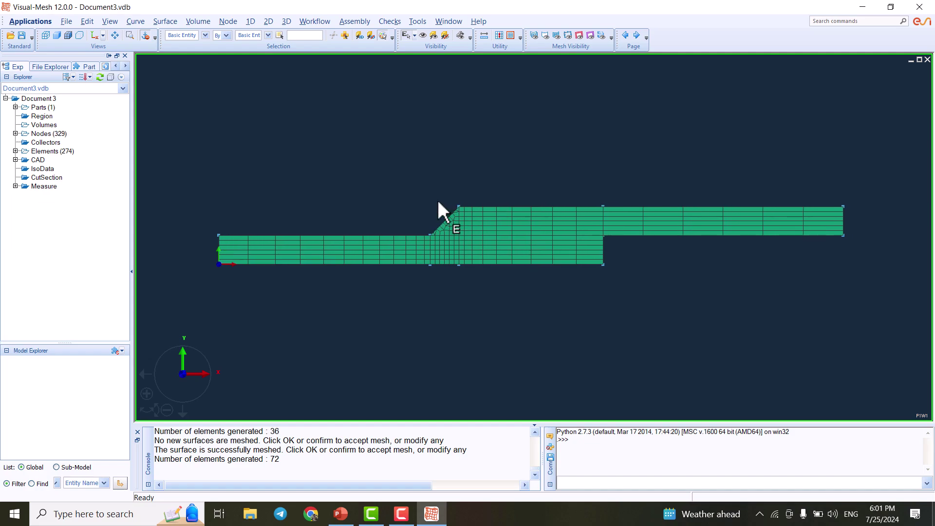
{"action": "scroll", "coordinate": [438, 202], "scroll_direction": "up", "scroll_amount": 1}
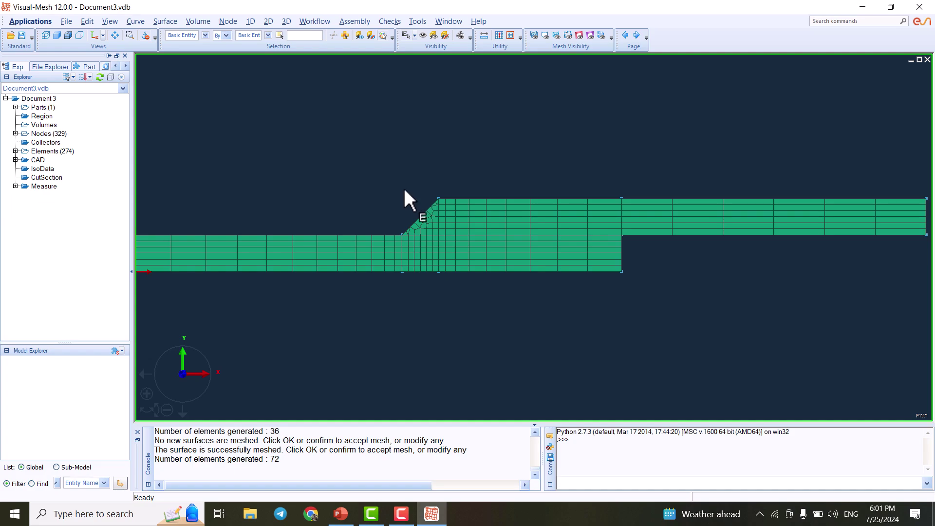
{"action": "scroll", "coordinate": [421, 199], "scroll_direction": "down", "scroll_amount": 1}
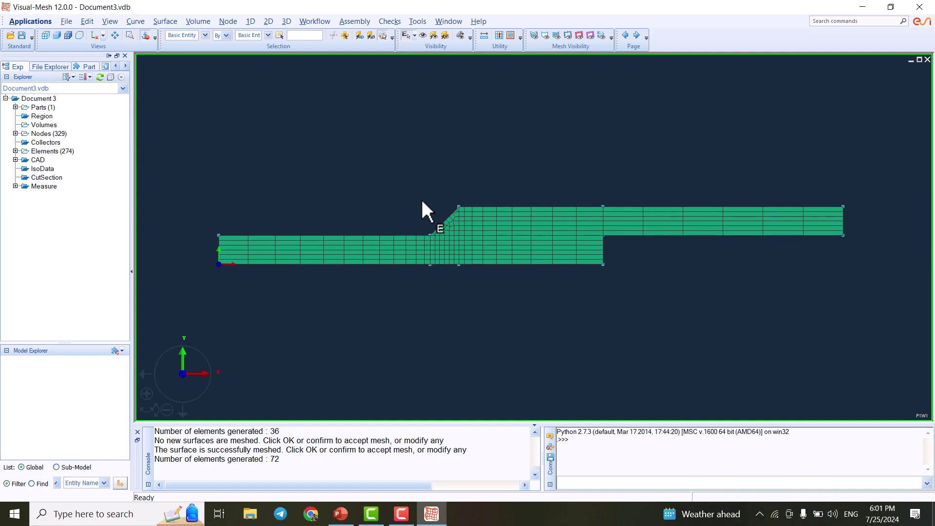
Check the displayed mesh for coincident nodes with a maximum gap of 0.1.
{"action": "left_click", "coordinate": [392, 21]}
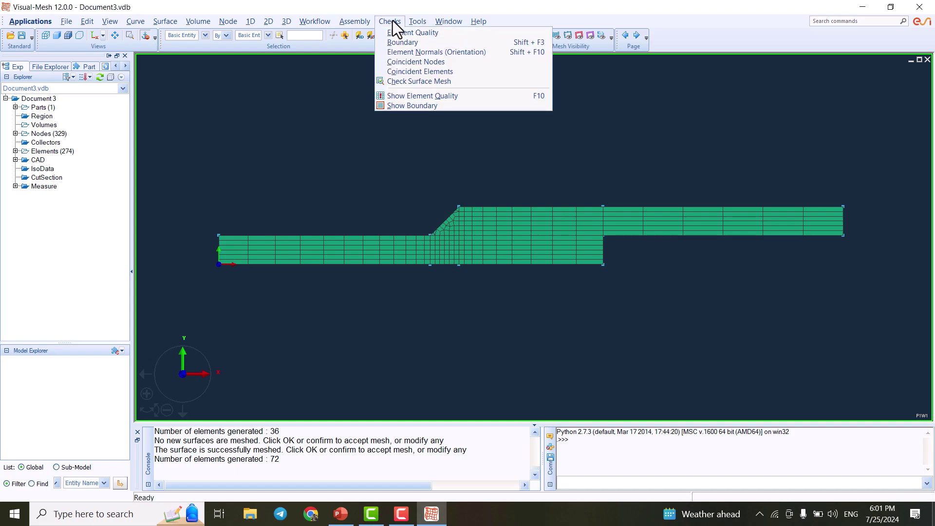
{"action": "left_click", "coordinate": [437, 62]}
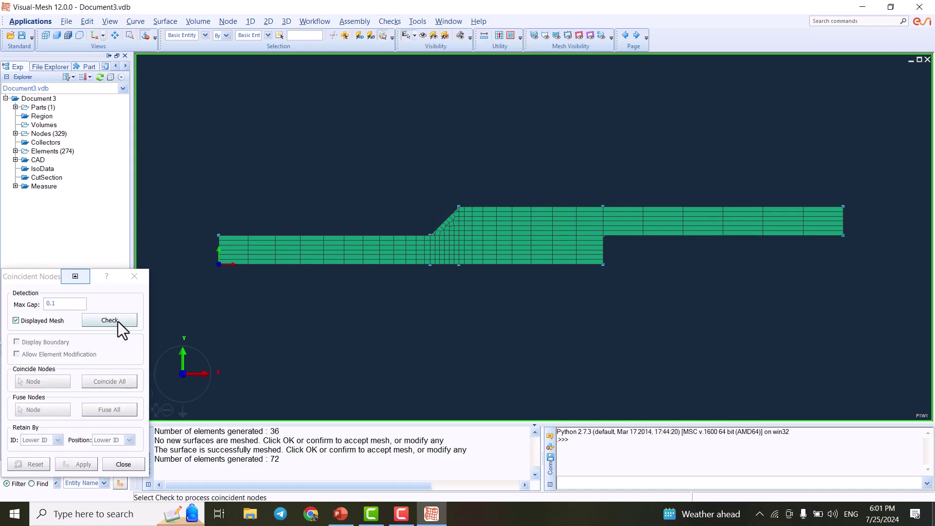
{"action": "left_click", "coordinate": [118, 322]}
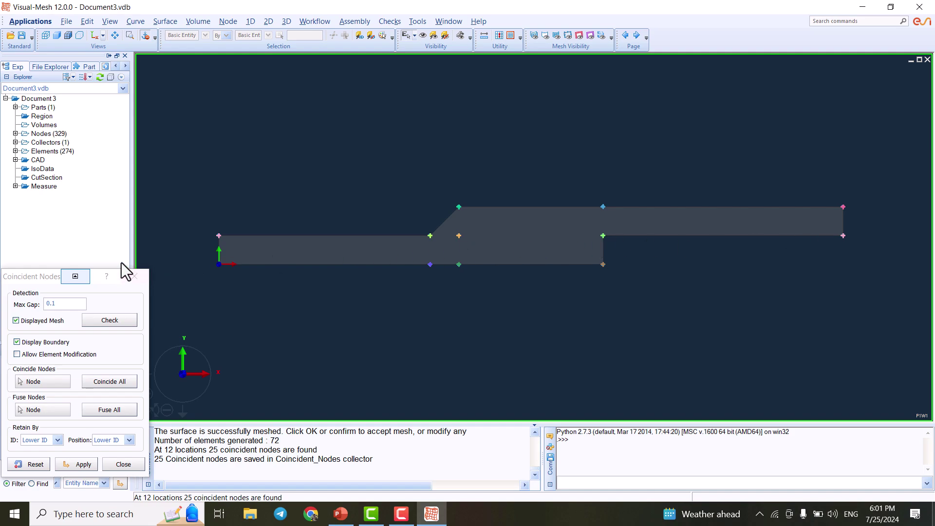
Try to coincide and fuse all the detected coincident nodes.
{"action": "left_click_drag", "start_coordinate": [37, 274], "coordinate": [79, 138]}
{"action": "left_click", "coordinate": [197, 239]}
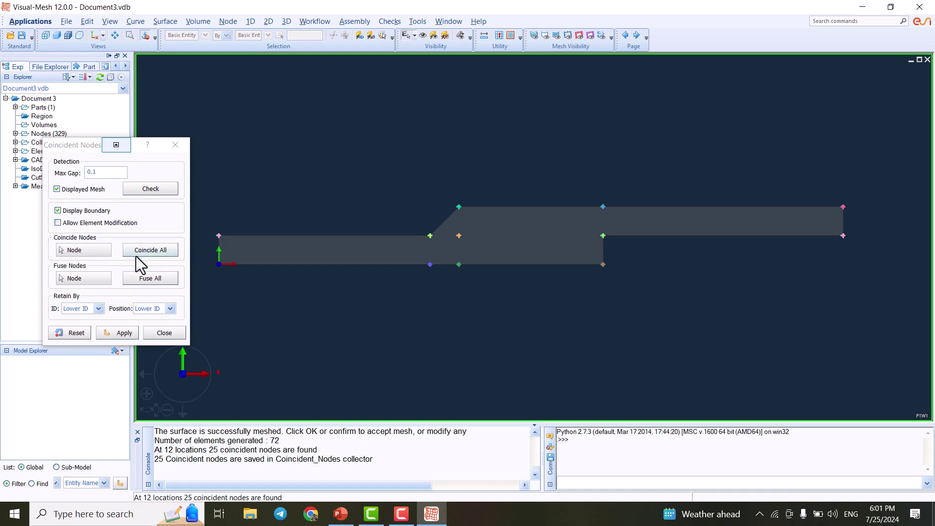
{"action": "left_click", "coordinate": [149, 250]}
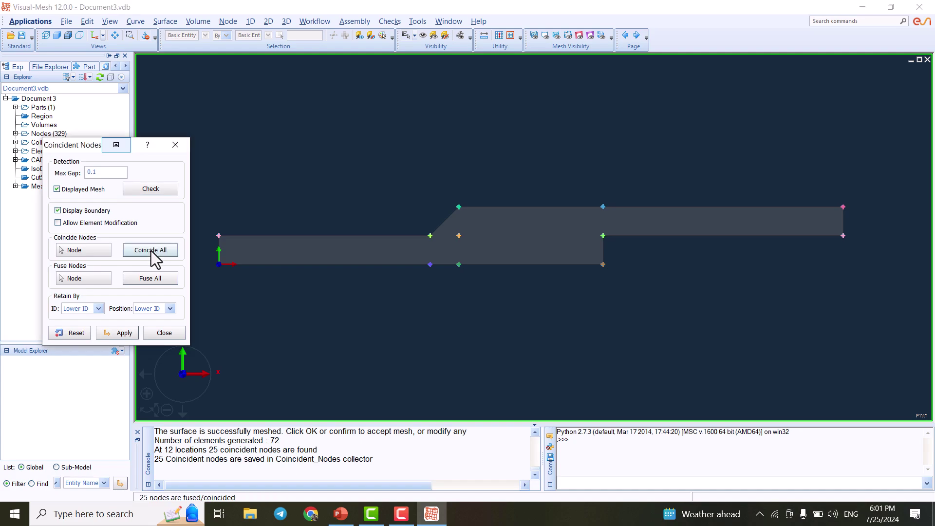
{"action": "left_click", "coordinate": [144, 284]}
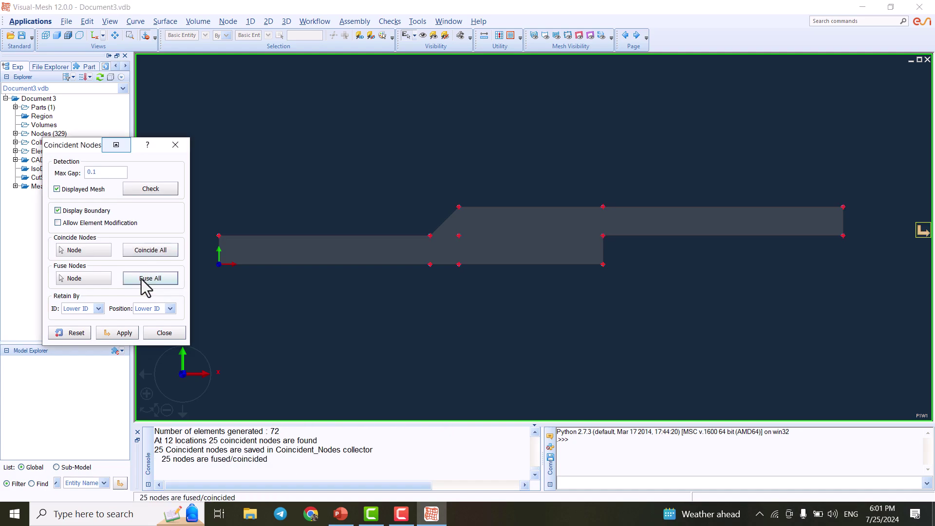
{"action": "left_click", "coordinate": [141, 378]}
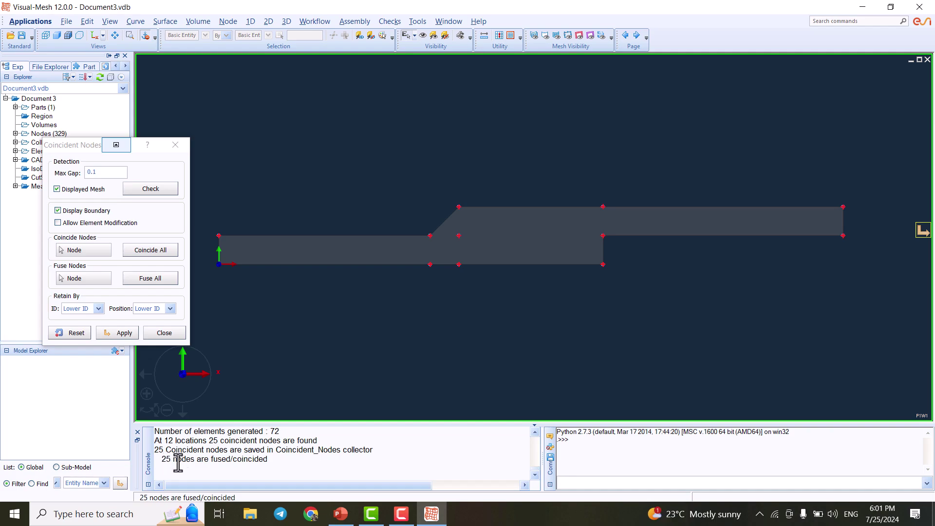
Detect the coincident nodes again, merge them with Coincide All, recheck the mesh and close the Coincident Nodes tool.
{"action": "left_click", "coordinate": [159, 194]}
{"action": "left_click", "coordinate": [159, 191]}
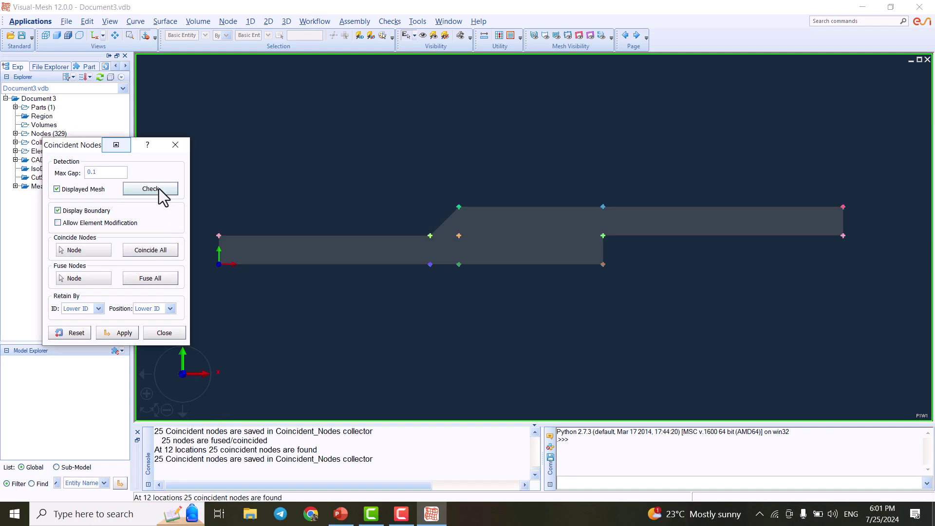
{"action": "left_click", "coordinate": [148, 249]}
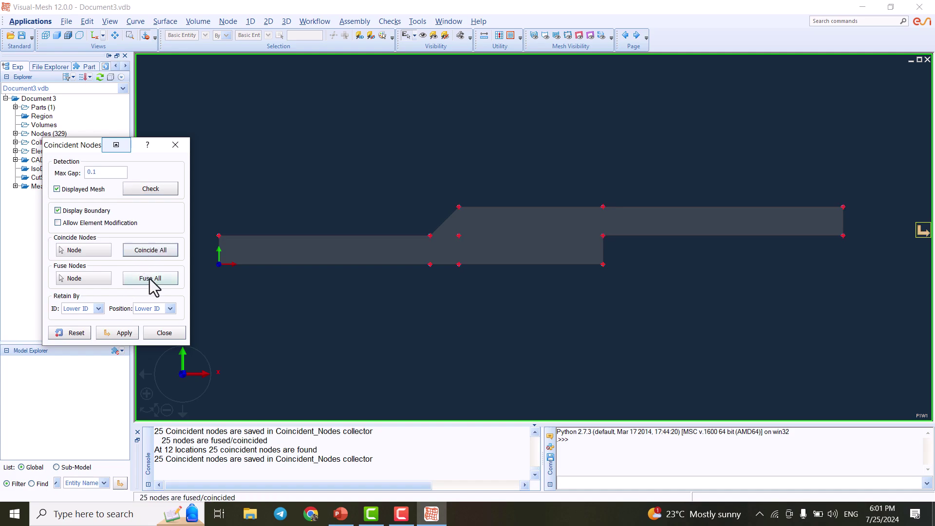
{"action": "left_click", "coordinate": [122, 335]}
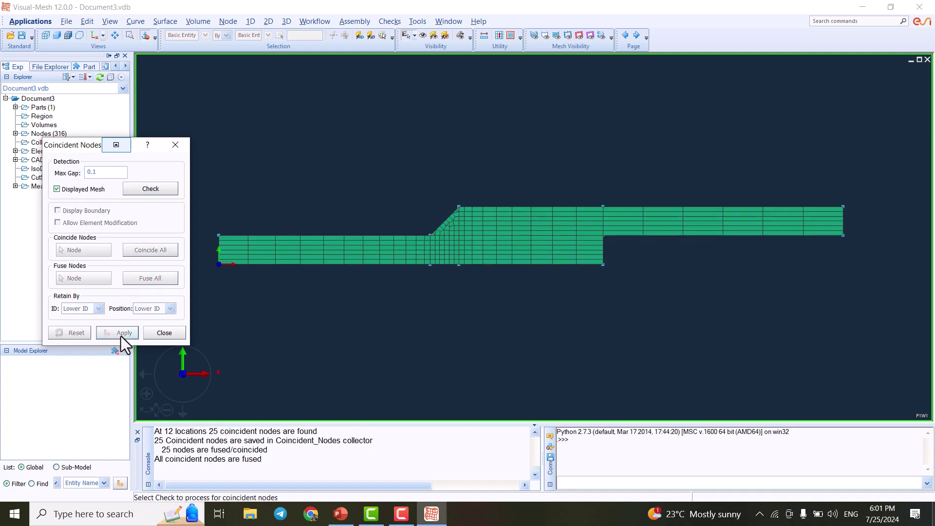
{"action": "left_click", "coordinate": [153, 186]}
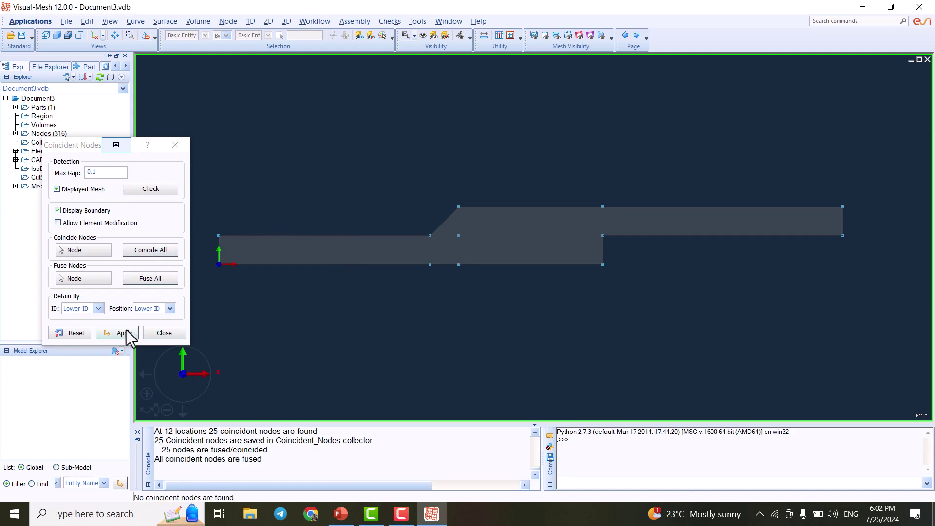
{"action": "left_click", "coordinate": [159, 332]}
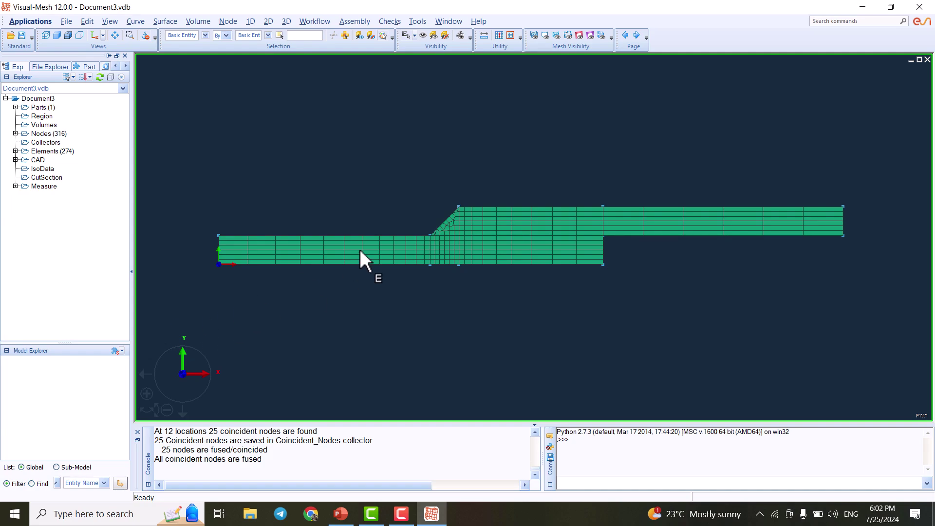
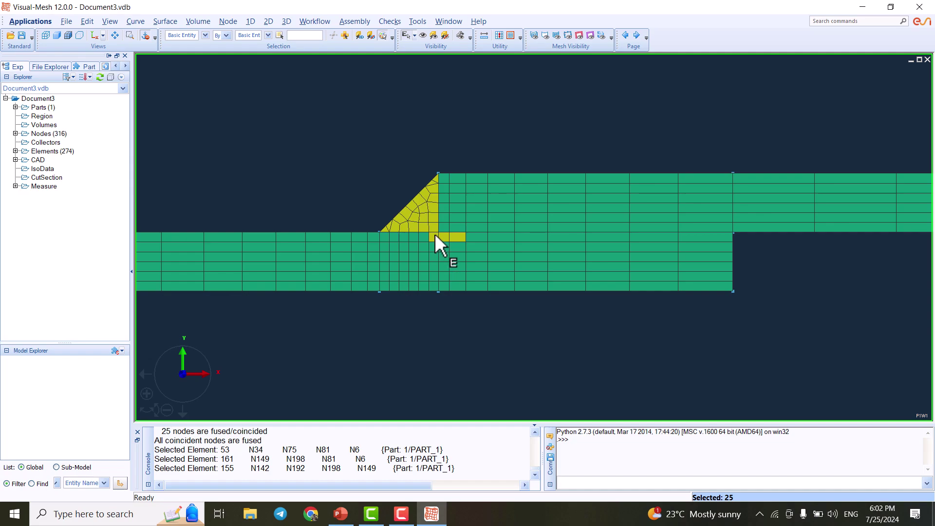
Remove the three plate elements just below the weld's inner corner from the selection, keeping only the triangular weld elements selected.
{"action": "left_click", "coordinate": [433, 232], "text": "ctrl"}
{"action": "left_click", "coordinate": [445, 234], "text": "ctrl"}
{"action": "left_click", "coordinate": [456, 237], "text": "ctrl"}
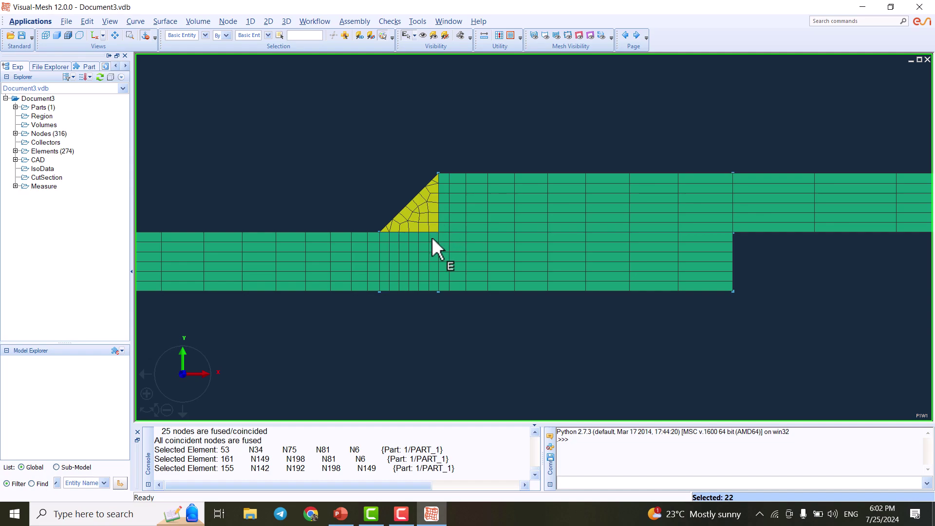
Add the three plate elements below the weld's inner corner to the selection and deselect them again.
{"action": "left_click", "coordinate": [431, 236]}
{"action": "left_click", "coordinate": [443, 238]}
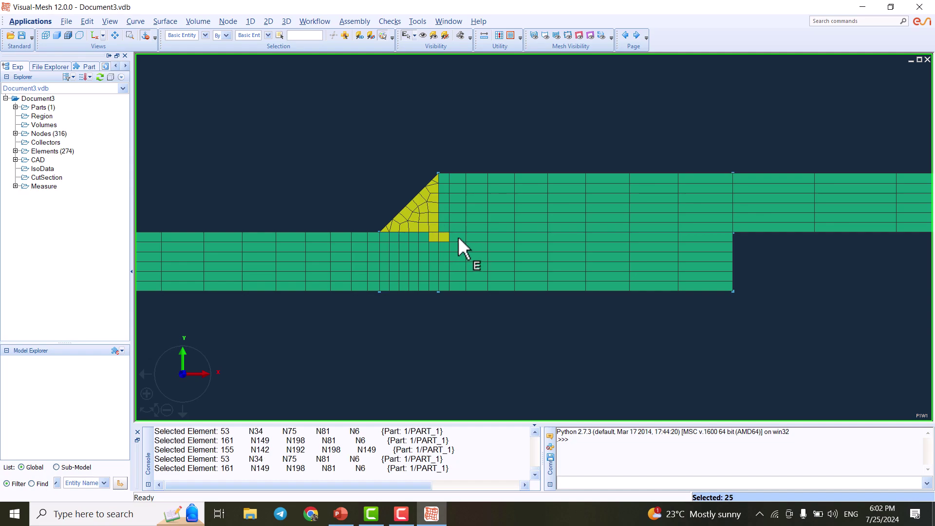
{"action": "left_click", "coordinate": [452, 235], "text": "ctrl"}
{"action": "left_click", "coordinate": [444, 235], "text": "ctrl"}
{"action": "left_click", "coordinate": [434, 234], "text": "ctrl"}
Add the selected triangular weld elements to a new collector.
{"action": "right_click", "coordinate": [424, 208]}
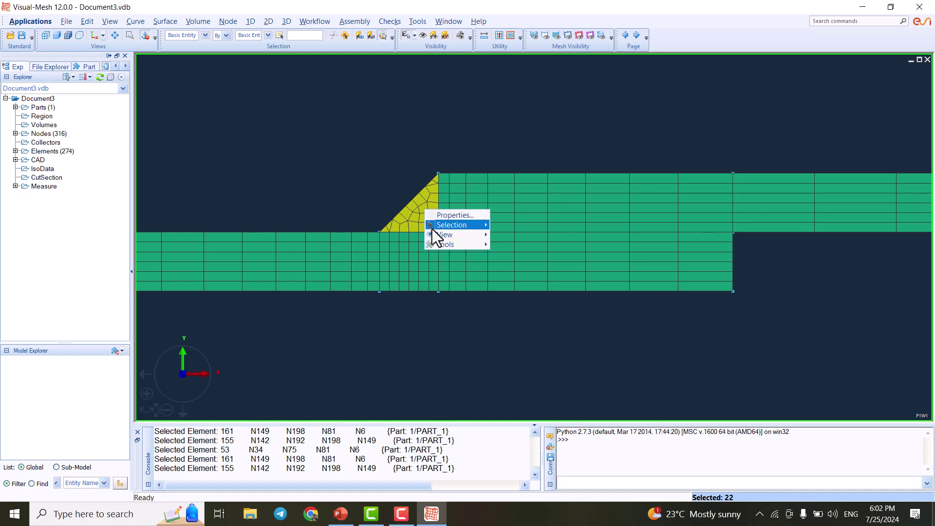
{"action": "mouse_move", "coordinate": [455, 243]}
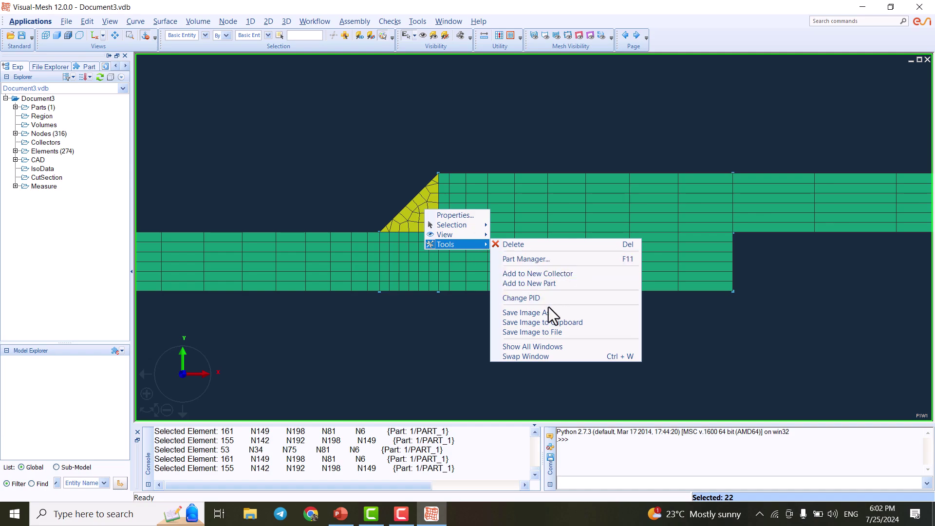
{"action": "left_click", "coordinate": [545, 275]}
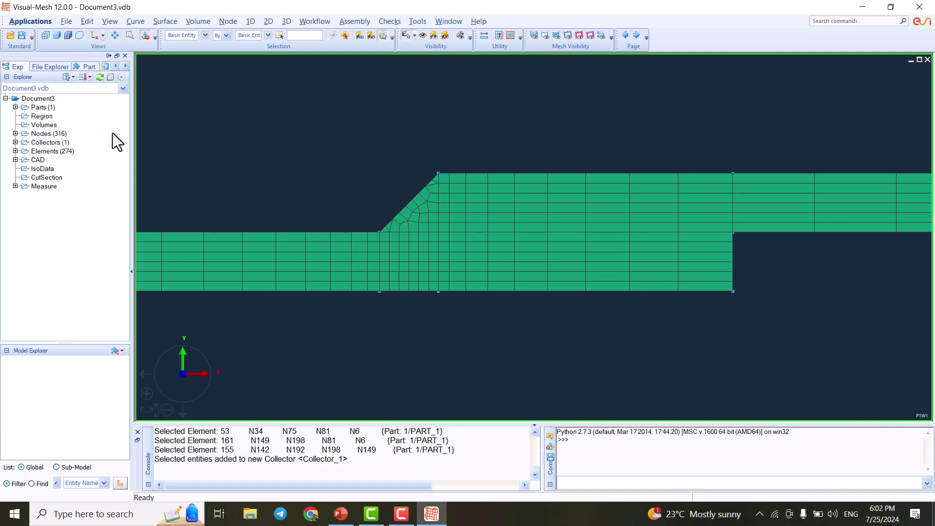
Rename the collector holding the weld elements as weld.
{"action": "left_click", "coordinate": [15, 142]}
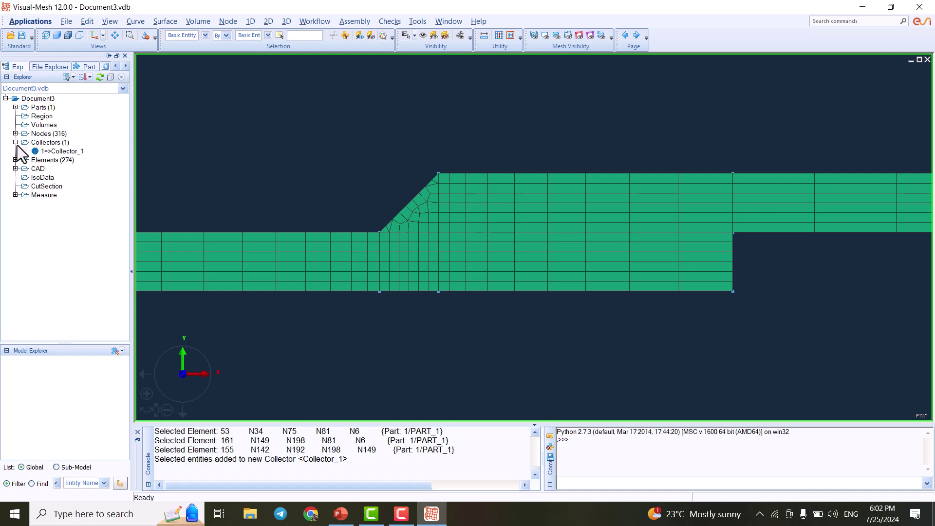
{"action": "left_click", "coordinate": [65, 151]}
{"action": "right_click", "coordinate": [65, 150]}
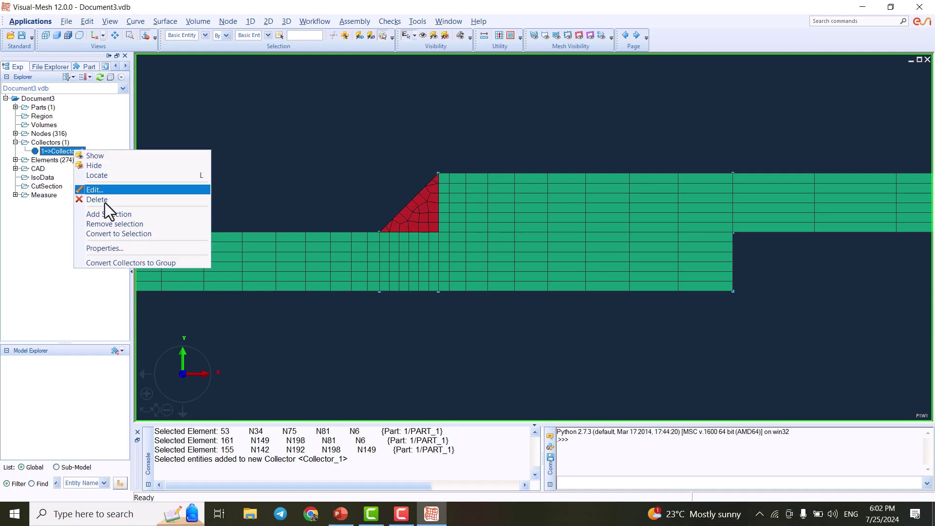
{"action": "left_click", "coordinate": [127, 186]}
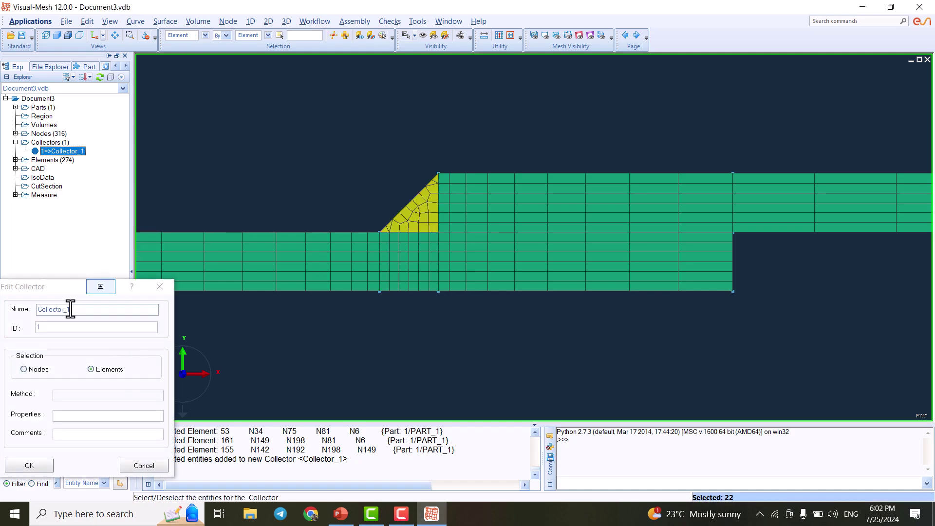
{"action": "double_click", "coordinate": [71, 309]}
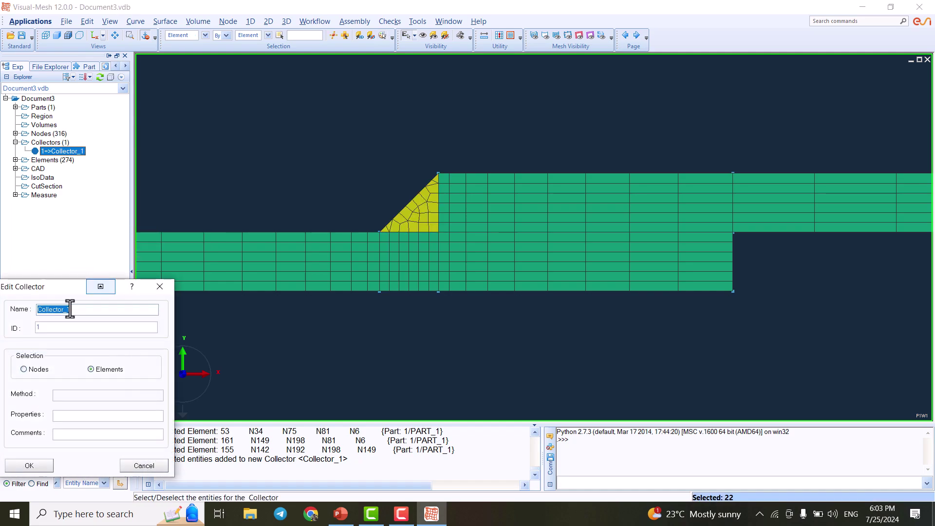
{"action": "type", "text": "weld"}
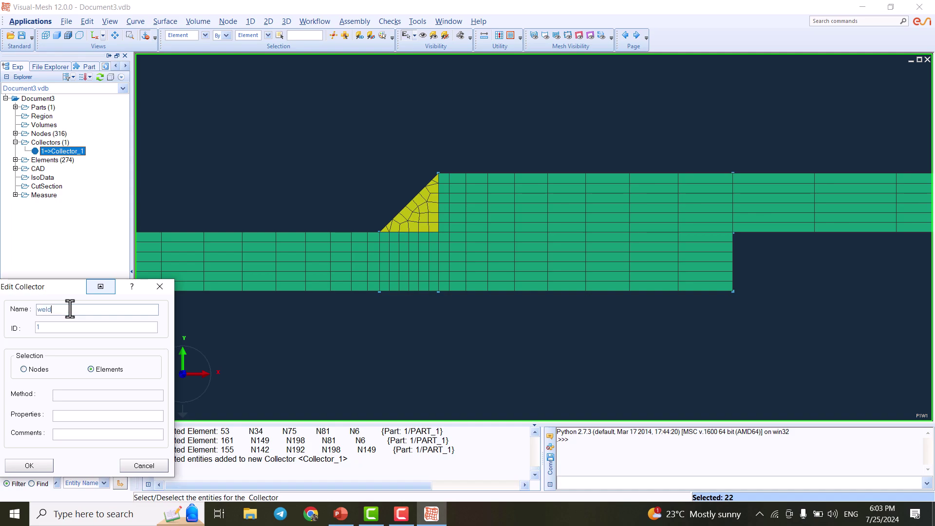
{"action": "left_click", "coordinate": [28, 467]}
Add all plate elements, excluding the triangular weld elements, to a new collector.
{"action": "scroll", "coordinate": [444, 223], "scroll_direction": "down", "scroll_amount": 3}
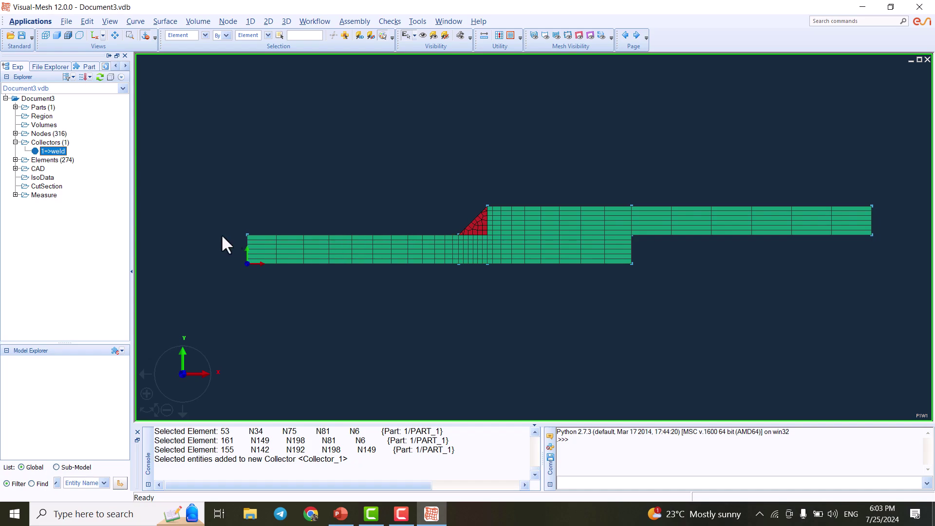
{"action": "left_click_drag", "start_coordinate": [206, 153], "coordinate": [874, 311]}
{"action": "scroll", "coordinate": [701, 256], "scroll_direction": "up", "scroll_amount": 3}
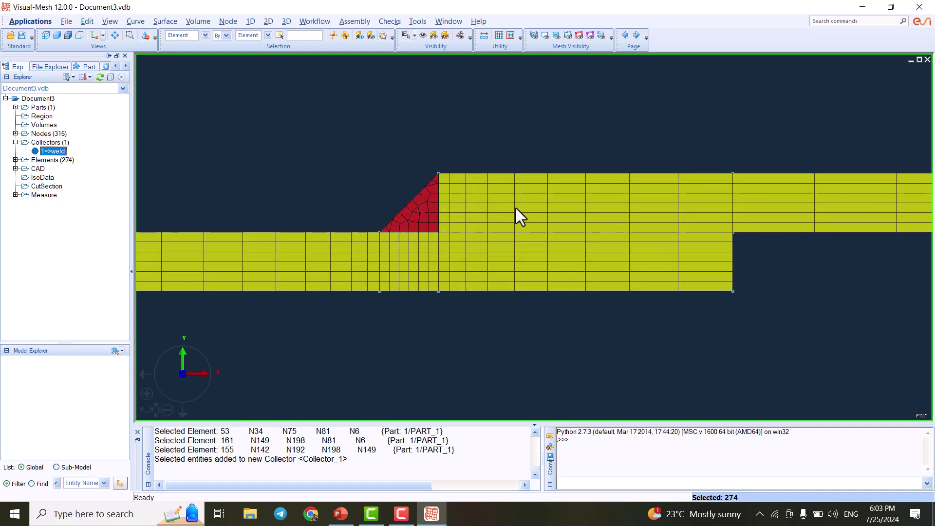
{"action": "left_click_drag", "start_coordinate": [359, 153], "coordinate": [439, 230]}
{"action": "left_click", "coordinate": [432, 224]}
{"action": "left_click_drag", "start_coordinate": [362, 164], "coordinate": [435, 231]}
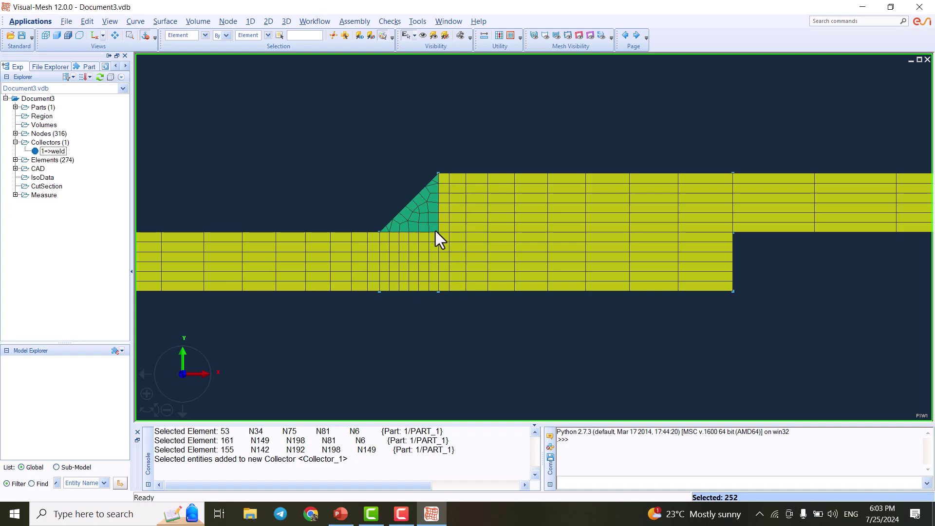
{"action": "scroll", "coordinate": [397, 192], "scroll_direction": "down", "scroll_amount": 2}
{"action": "scroll", "coordinate": [385, 186], "scroll_direction": "down", "scroll_amount": 2}
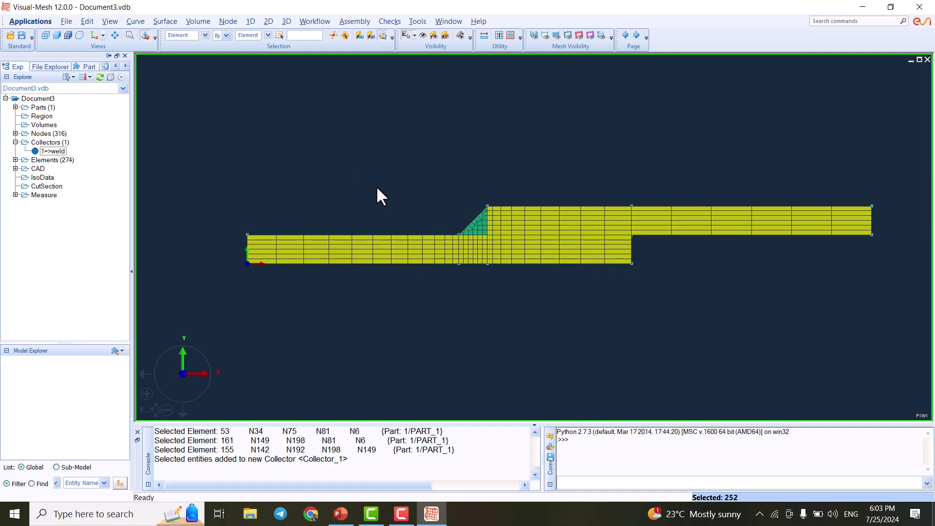
{"action": "right_click", "coordinate": [550, 224]}
{"action": "mouse_move", "coordinate": [587, 258]}
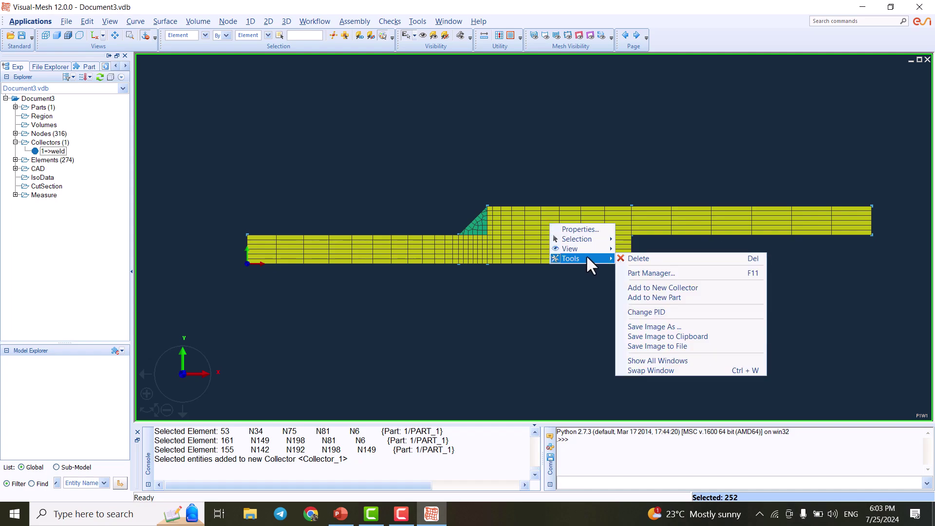
{"action": "left_click", "coordinate": [673, 290]}
Rename the collector holding the base-metal plate elements as BM.
{"action": "left_click", "coordinate": [74, 159]}
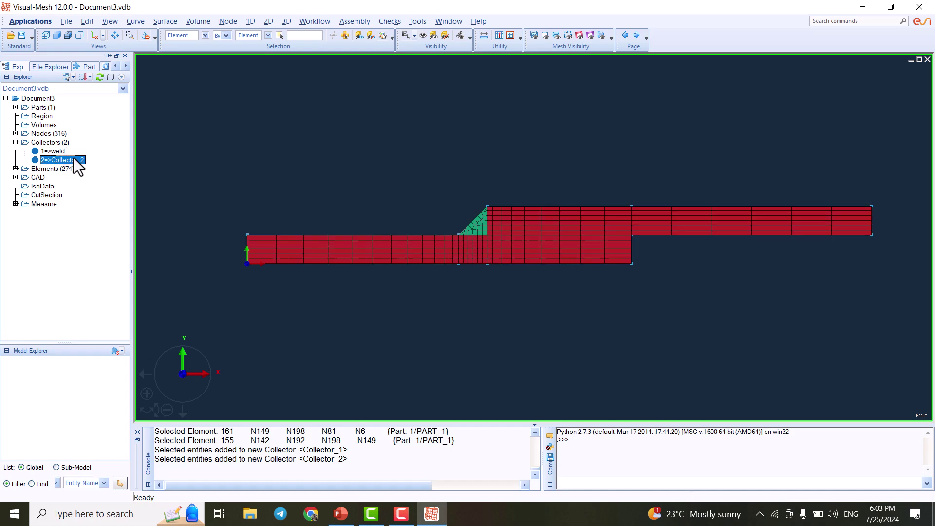
{"action": "right_click", "coordinate": [74, 159]}
{"action": "left_click", "coordinate": [104, 196]}
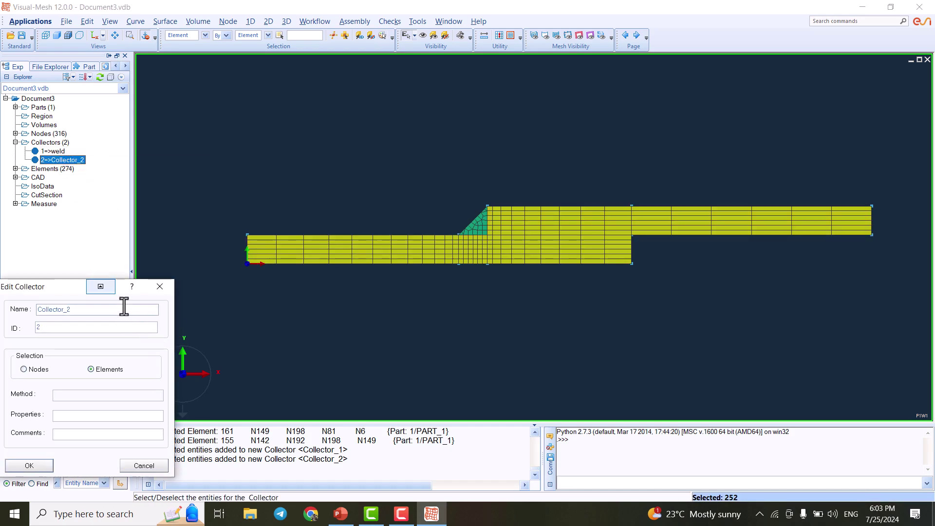
{"action": "double_click", "coordinate": [124, 308]}
{"action": "type", "text": "BM"}
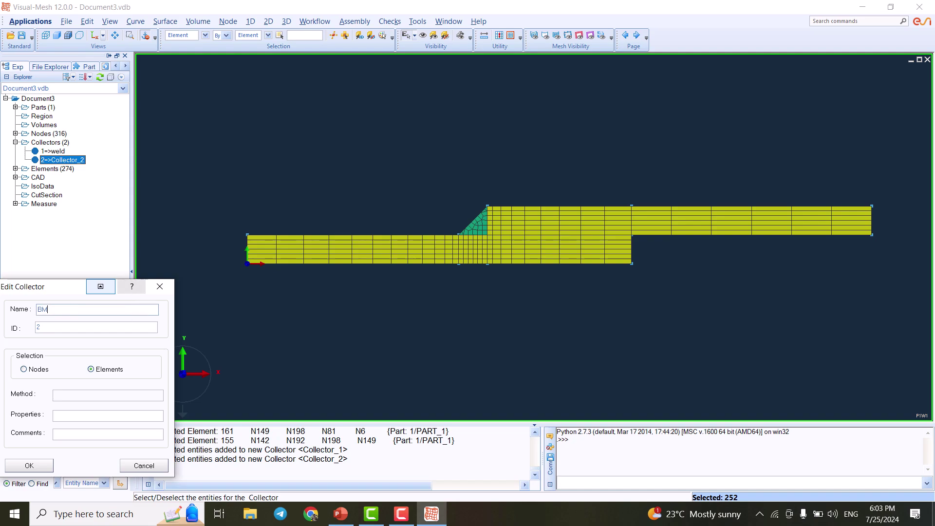
{"action": "left_click", "coordinate": [30, 465]}
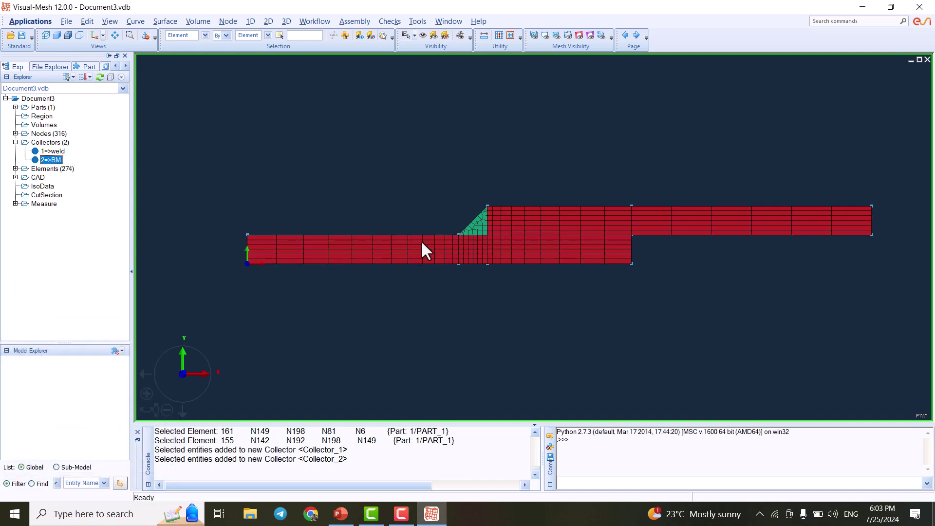
Highlight the weld and BM collectors in turn to check which mesh elements each one holds.
{"action": "scroll", "coordinate": [432, 227], "scroll_direction": "up", "scroll_amount": 2}
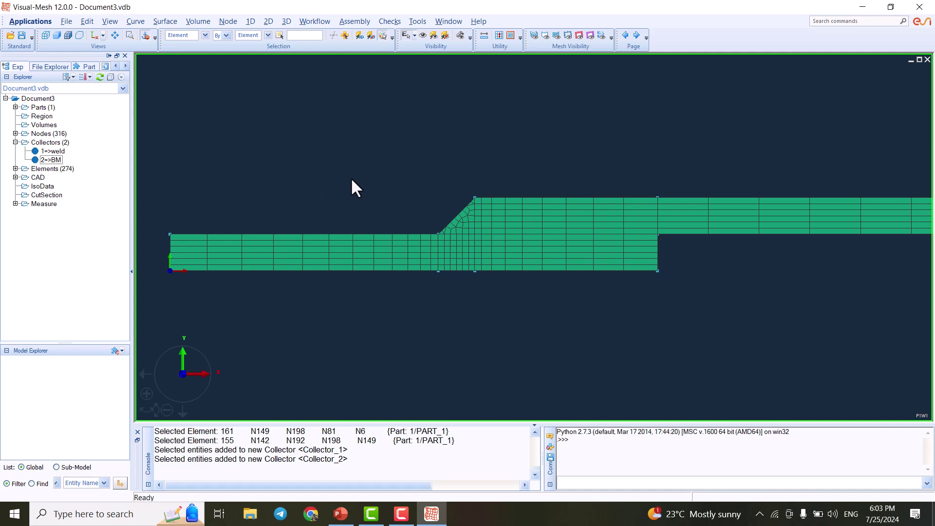
{"action": "scroll", "coordinate": [381, 188], "scroll_direction": "down", "scroll_amount": 1}
{"action": "scroll", "coordinate": [379, 191], "scroll_direction": "up", "scroll_amount": 2}
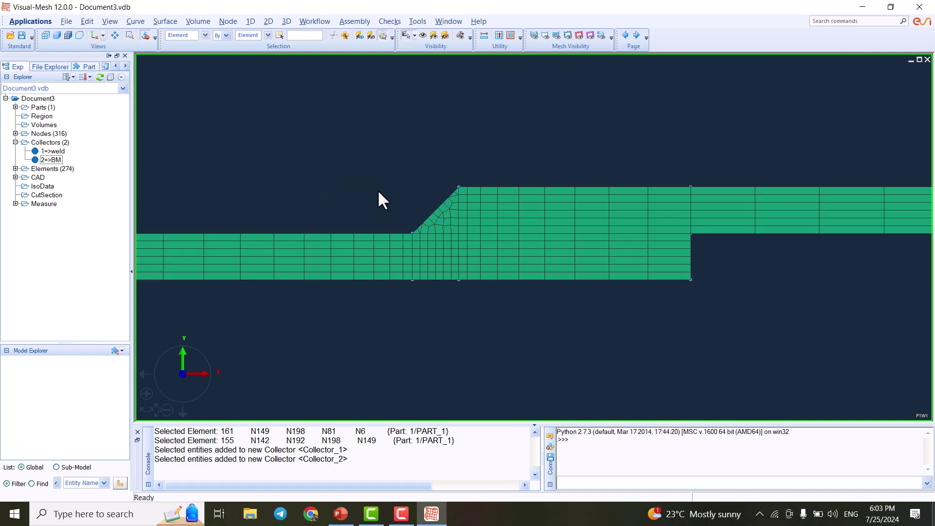
{"action": "left_click", "coordinate": [53, 151]}
{"action": "left_click", "coordinate": [52, 160]}
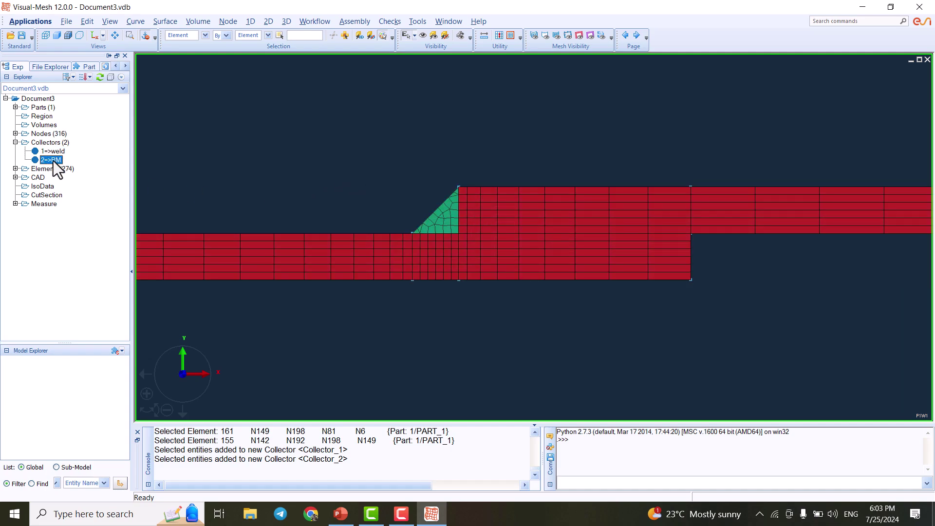
{"action": "scroll", "coordinate": [284, 219], "scroll_direction": "down", "scroll_amount": 1}
{"action": "left_click", "coordinate": [191, 217]}
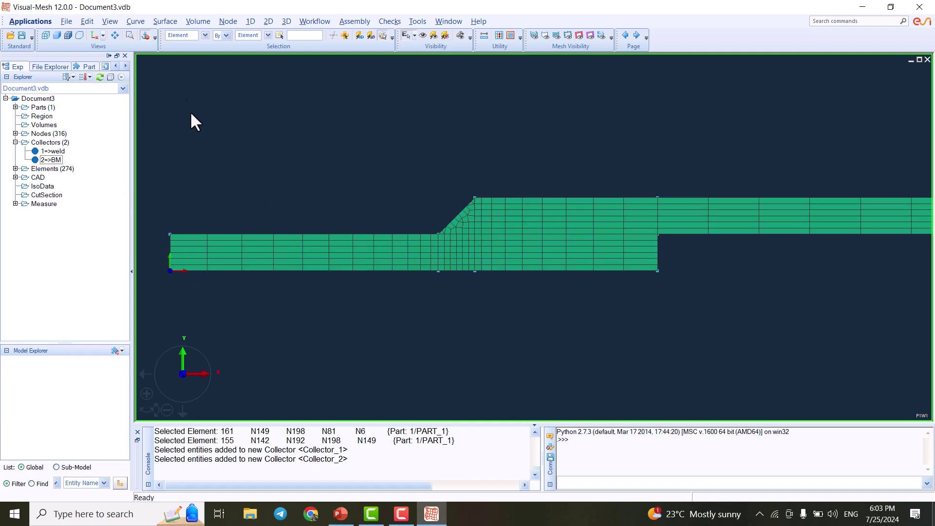
Set the selection filter to Node and select the two corner nodes at the lower plate's free end.
{"action": "left_click", "coordinate": [206, 35]}
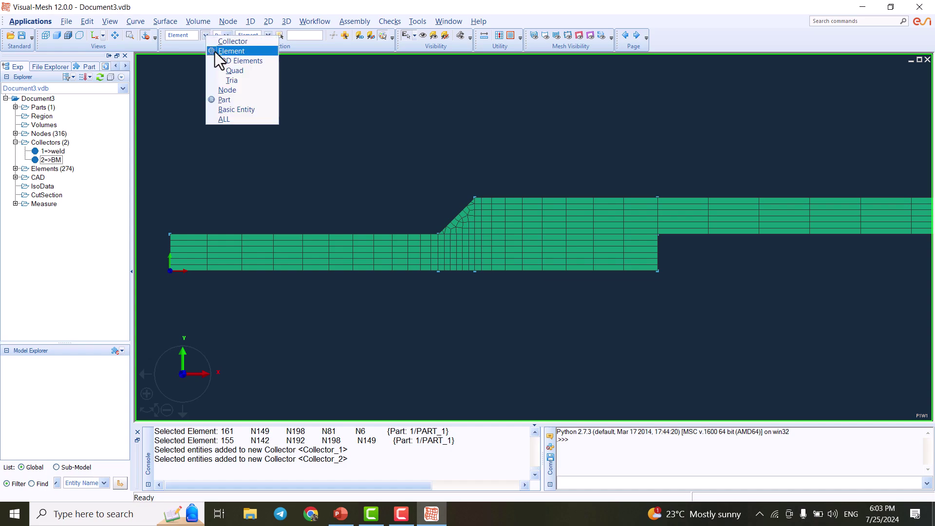
{"action": "left_click", "coordinate": [198, 42]}
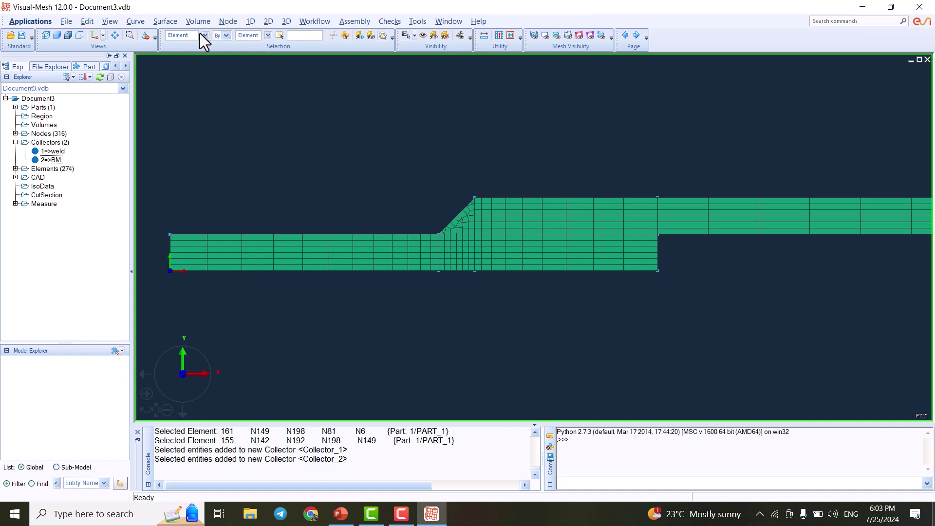
{"action": "left_click", "coordinate": [206, 35]}
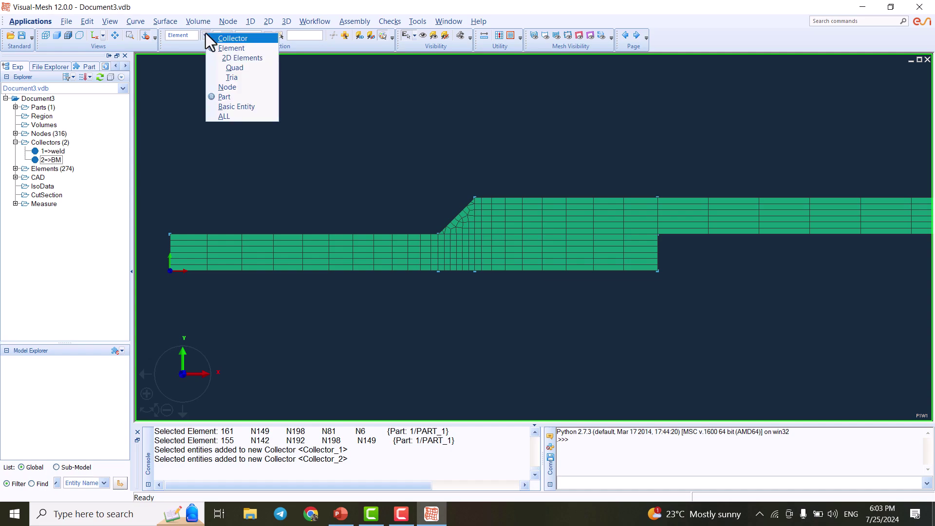
{"action": "left_click", "coordinate": [238, 87]}
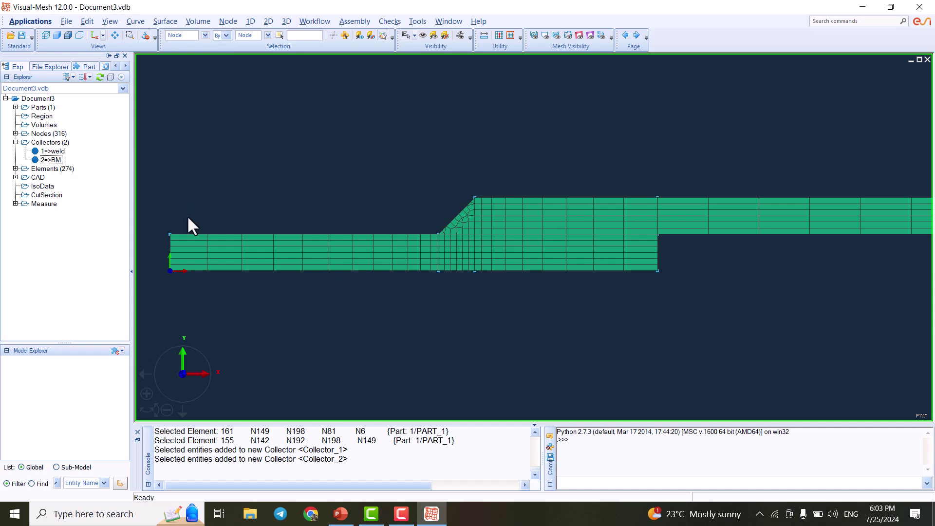
{"action": "left_click", "coordinate": [170, 235]}
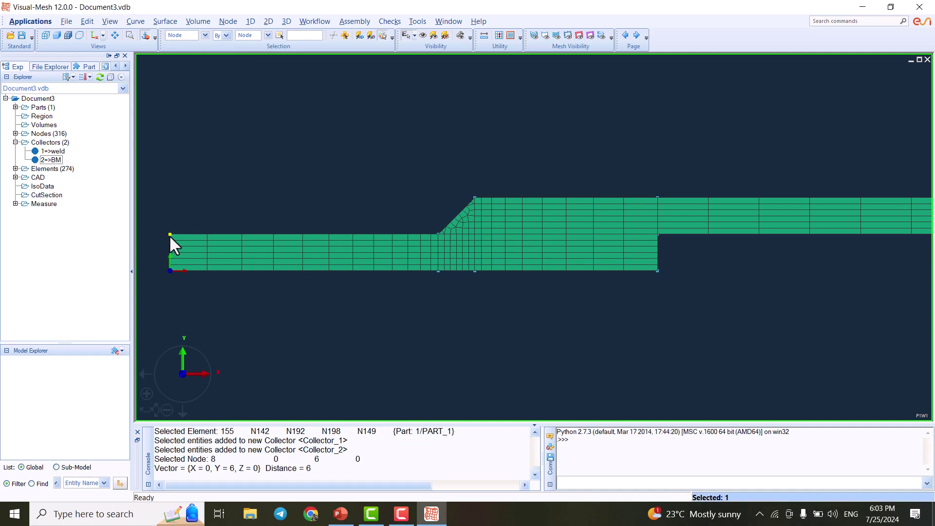
{"action": "left_click", "coordinate": [170, 270]}
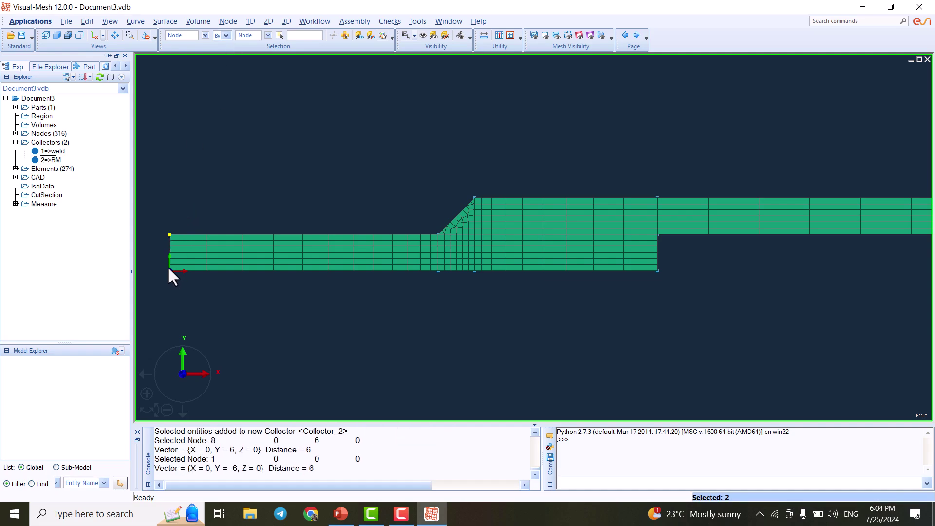
Add the two corner nodes at the upper plate's free end to the selection.
{"action": "scroll", "coordinate": [163, 258], "scroll_direction": "down", "scroll_amount": 3}
{"action": "scroll", "coordinate": [708, 243], "scroll_direction": "up", "scroll_amount": 3}
{"action": "middle_click_drag", "start_coordinate": [770, 244], "coordinate": [547, 219]}
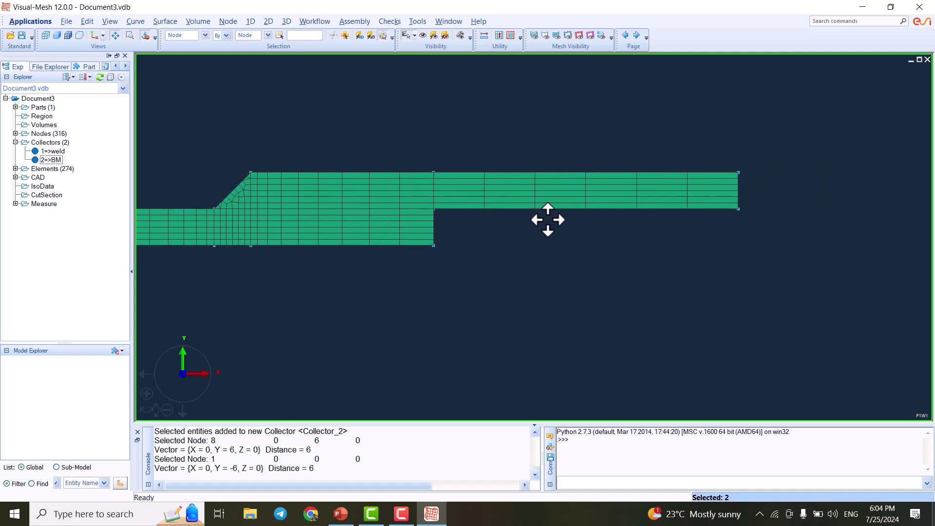
{"action": "left_click", "coordinate": [738, 209]}
{"action": "left_click", "coordinate": [739, 171]}
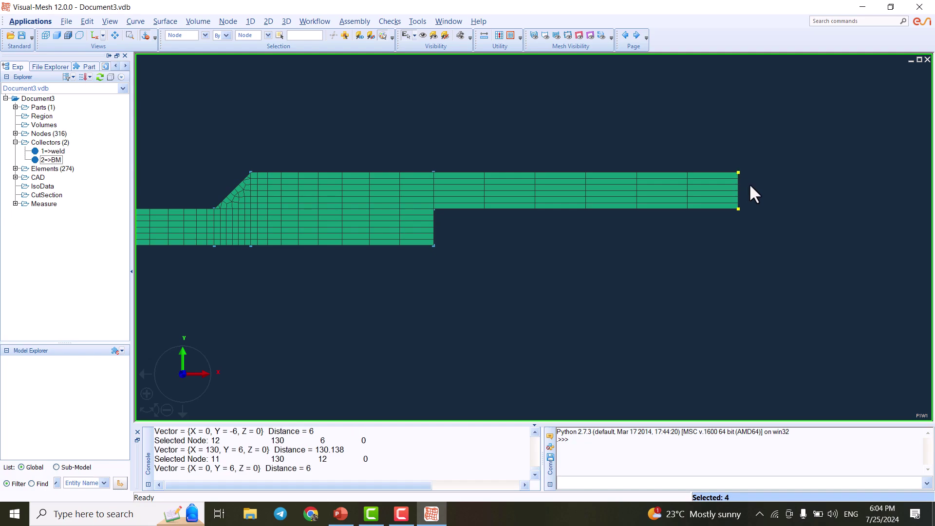
Add the four selected plate-end corner nodes to a new collector.
{"action": "scroll", "coordinate": [760, 194], "scroll_direction": "down", "scroll_amount": 3}
{"action": "scroll", "coordinate": [607, 236], "scroll_direction": "up", "scroll_amount": 2}
{"action": "middle_click_drag", "start_coordinate": [599, 234], "coordinate": [785, 225]}
{"action": "scroll", "coordinate": [675, 226], "scroll_direction": "up", "scroll_amount": 1}
{"action": "scroll", "coordinate": [744, 226], "scroll_direction": "down", "scroll_amount": 1}
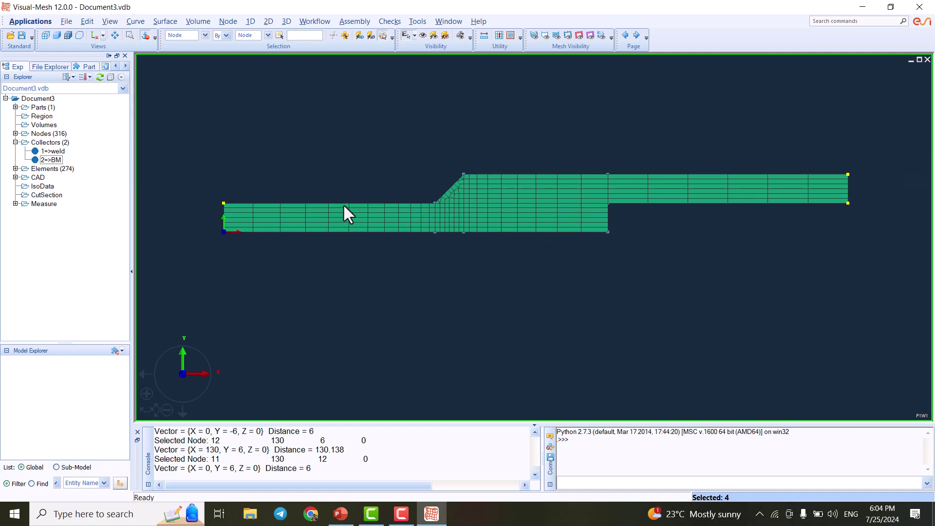
{"action": "right_click", "coordinate": [216, 134]}
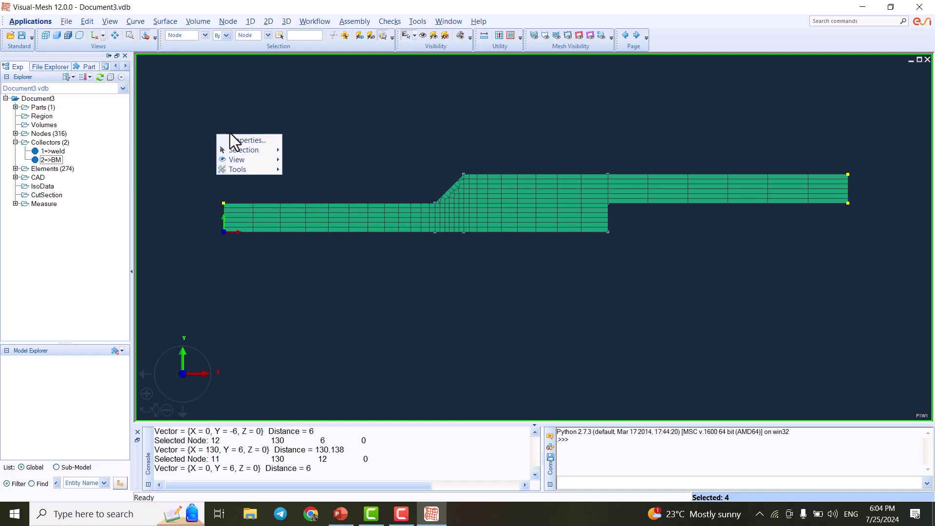
{"action": "mouse_move", "coordinate": [258, 169]}
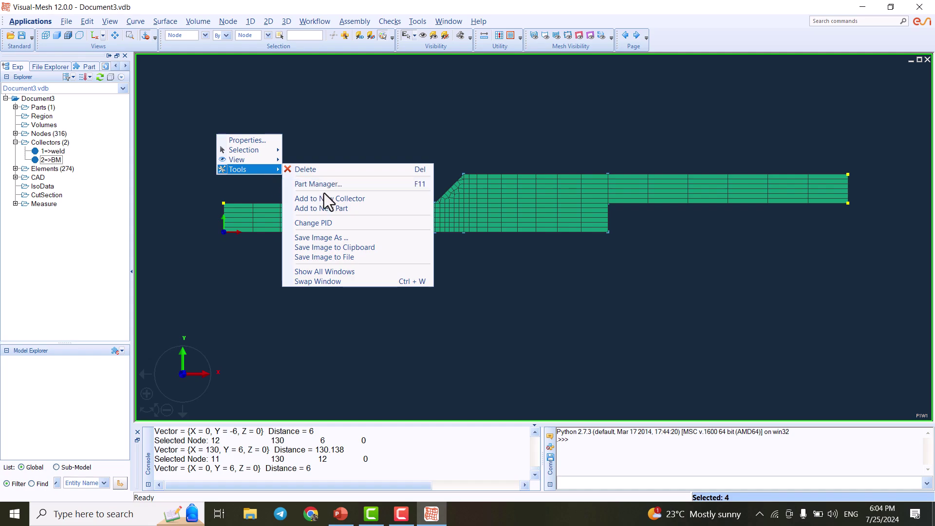
{"action": "left_click", "coordinate": [344, 197]}
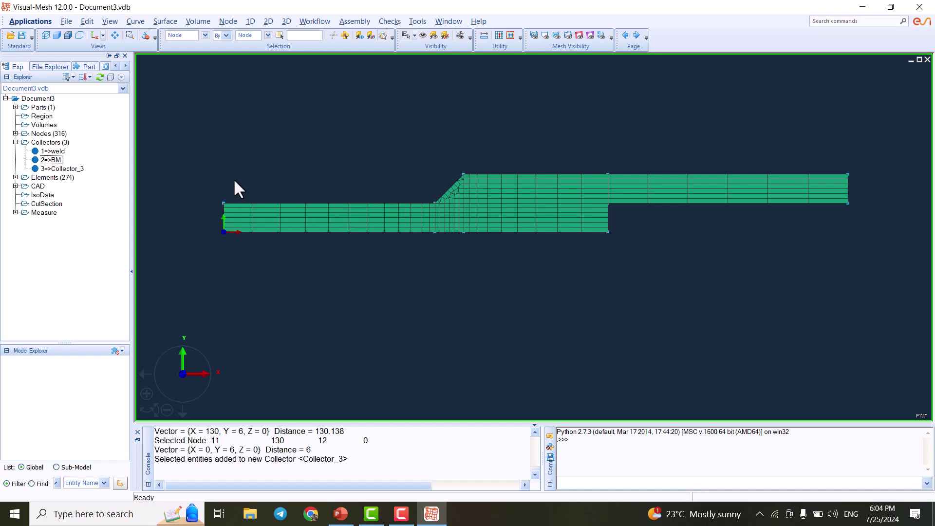
Rename the collector holding the plate-end corner nodes as clamp.
{"action": "right_click", "coordinate": [63, 166]}
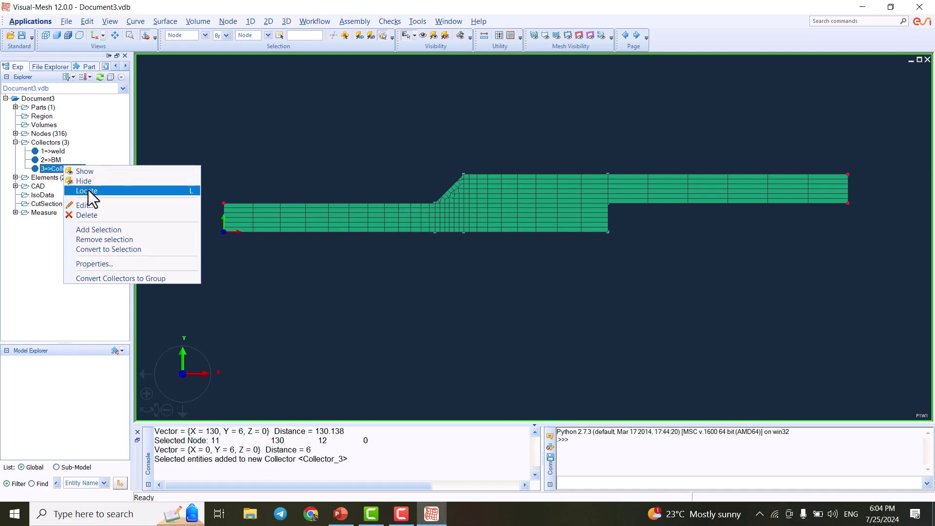
{"action": "left_click", "coordinate": [98, 206]}
{"action": "double_click", "coordinate": [81, 309]}
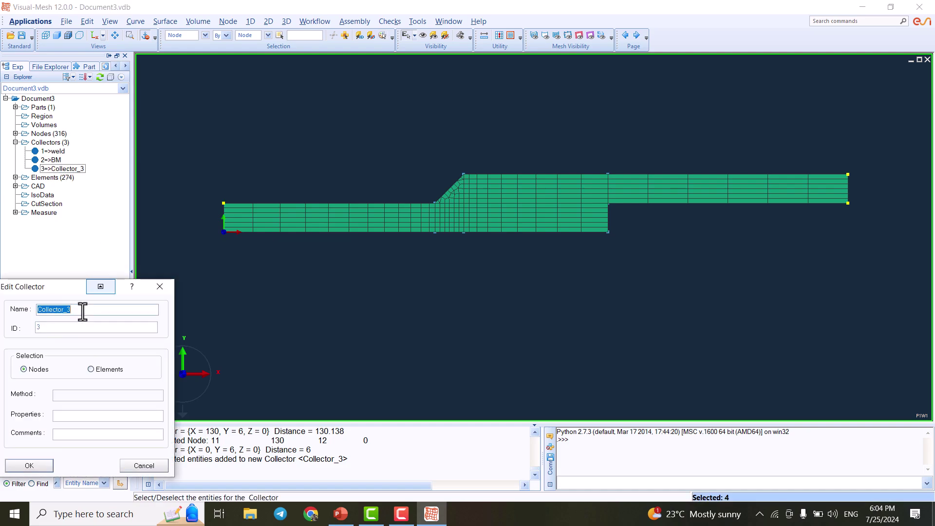
{"action": "type", "text": "clamp"}
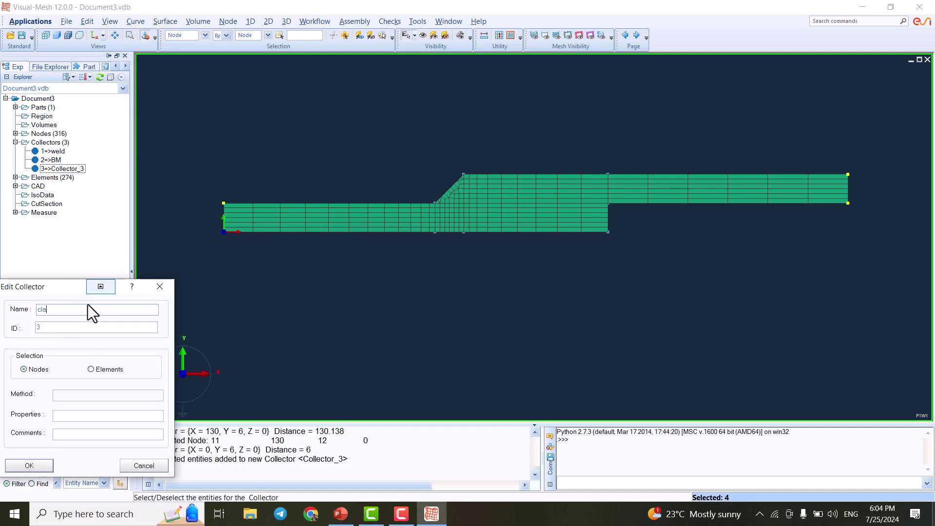
{"action": "left_click", "coordinate": [28, 465]}
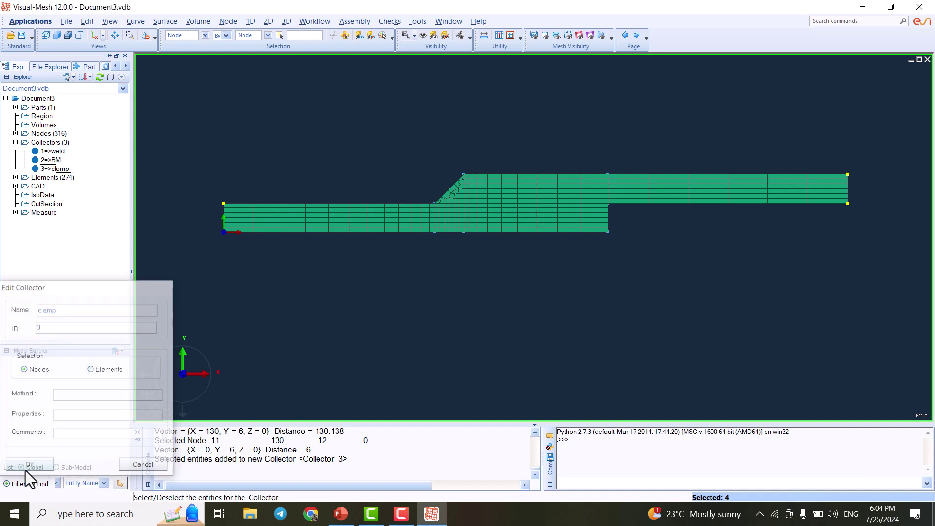
Extract 1D elements at the boundary of the entire 2D joint mesh into part 2, sharing the original nodes.
{"action": "scroll", "coordinate": [574, 246], "scroll_direction": "up", "scroll_amount": 2}
{"action": "middle_click_drag", "start_coordinate": [574, 254], "coordinate": [541, 290]}
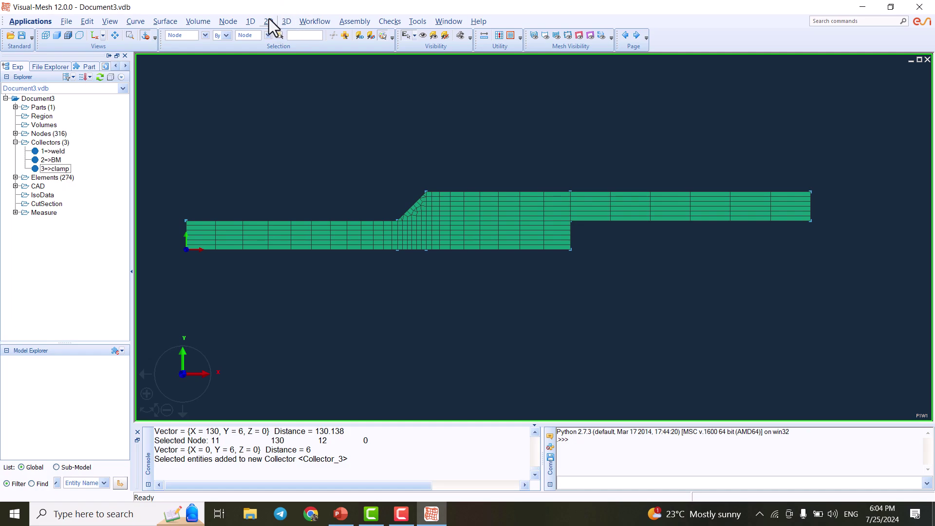
{"action": "left_click", "coordinate": [251, 22]}
{"action": "mouse_move", "coordinate": [267, 27]}
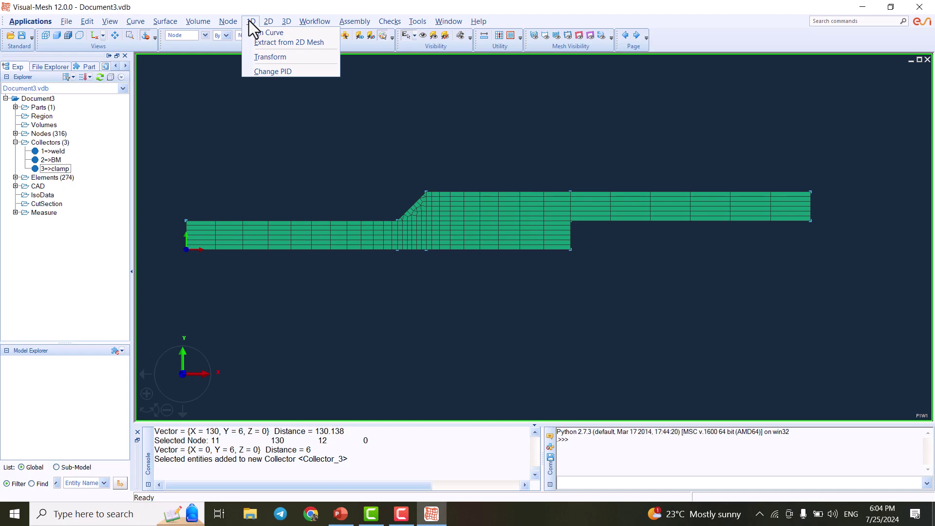
{"action": "left_click", "coordinate": [272, 44]}
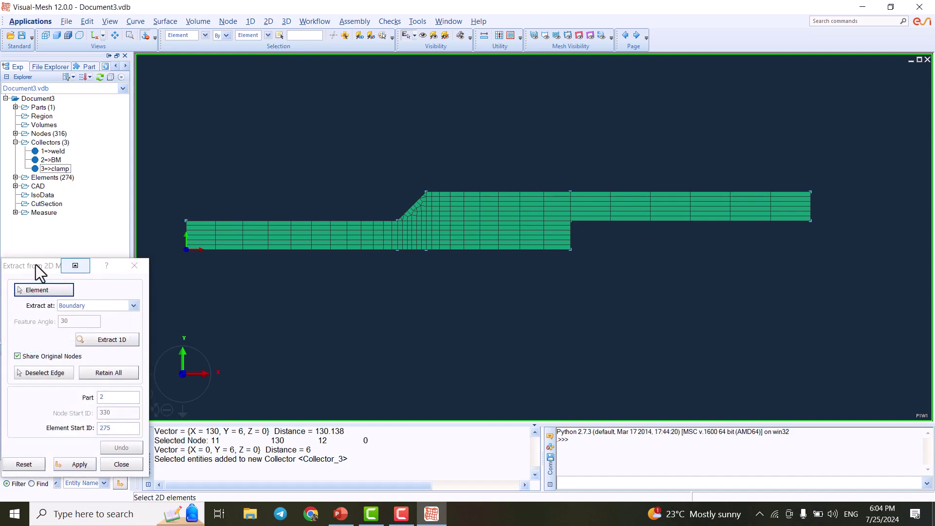
{"action": "left_click_drag", "start_coordinate": [40, 266], "coordinate": [63, 115]}
{"action": "scroll", "coordinate": [536, 239], "scroll_direction": "down", "scroll_amount": 2}
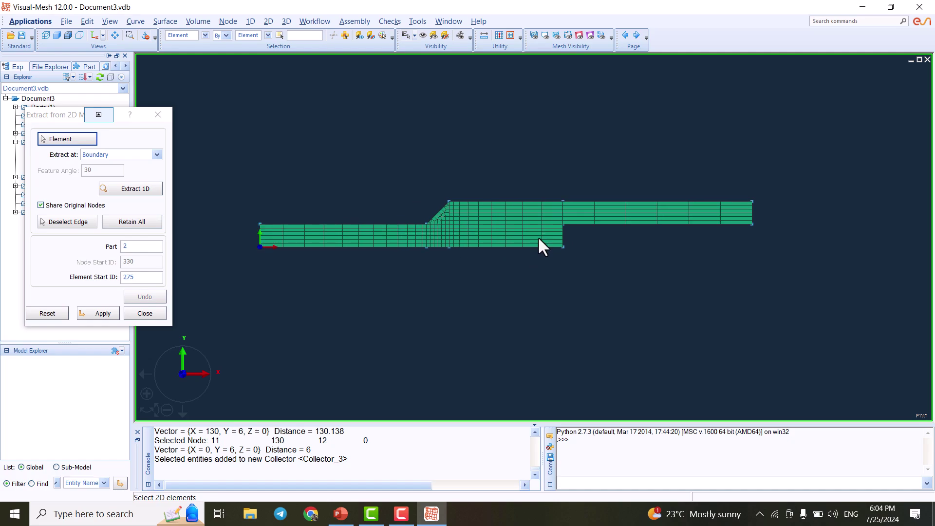
{"action": "scroll", "coordinate": [563, 205], "scroll_direction": "up", "scroll_amount": 1}
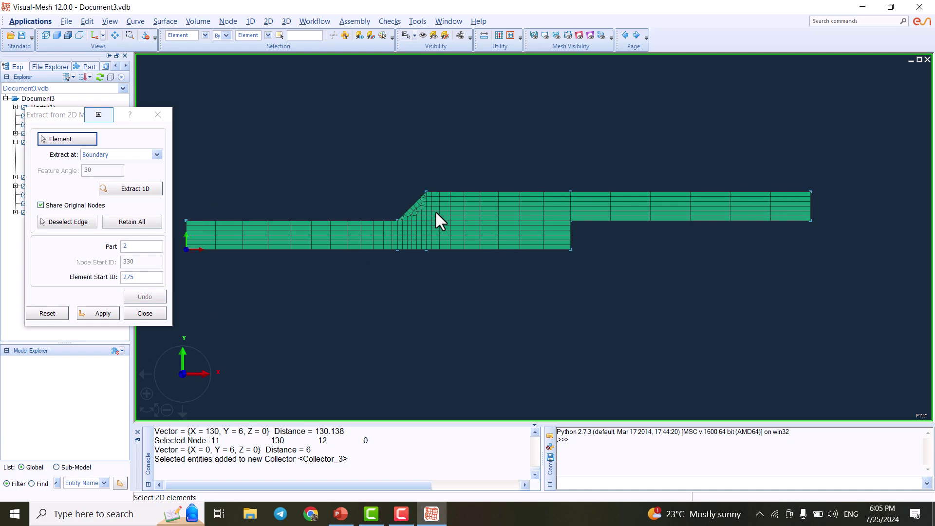
{"action": "left_click", "coordinate": [131, 189]}
{"action": "scroll", "coordinate": [413, 246], "scroll_direction": "down", "scroll_amount": 2}
{"action": "left_click_drag", "start_coordinate": [235, 176], "coordinate": [796, 280]}
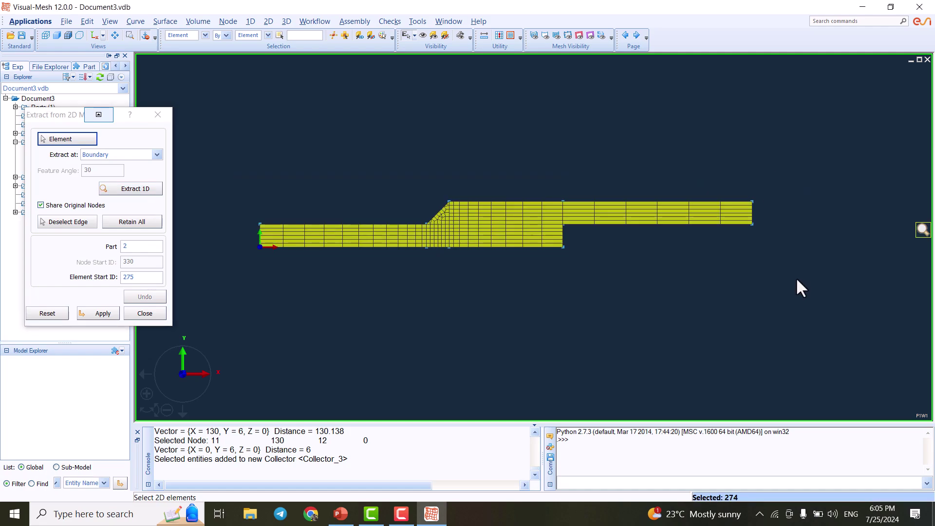
{"action": "left_click", "coordinate": [130, 188]}
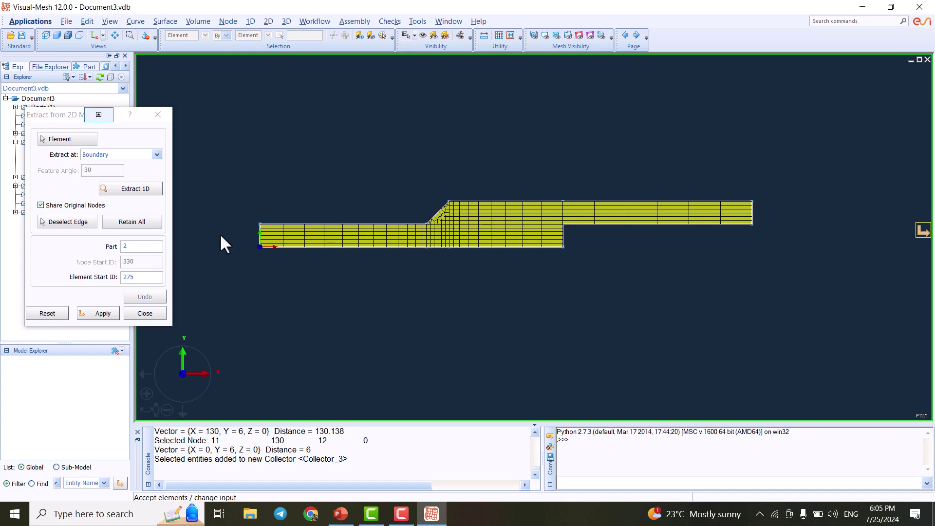
{"action": "left_click", "coordinate": [92, 316]}
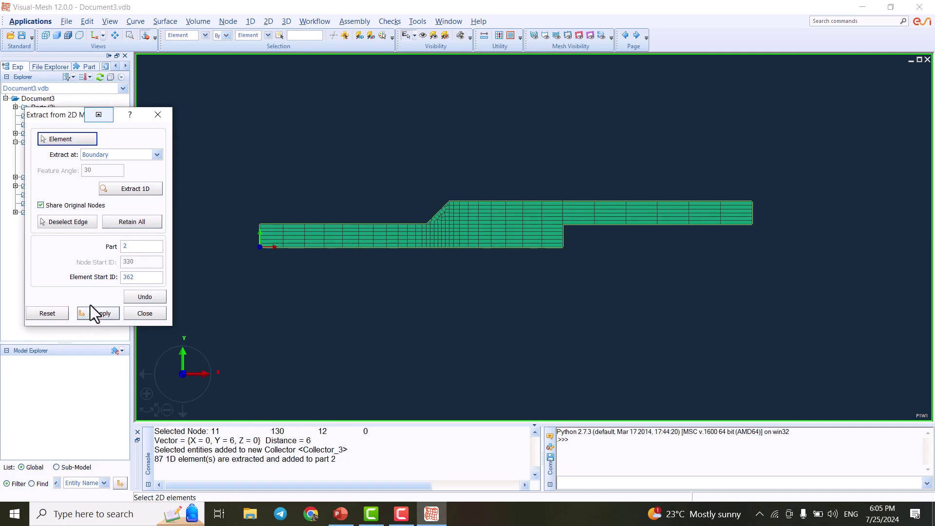
{"action": "left_click", "coordinate": [144, 313]}
Rename the part holding the extracted 1D boundary elements as heatENV.
{"action": "left_click", "coordinate": [15, 107]}
{"action": "left_click", "coordinate": [58, 125]}
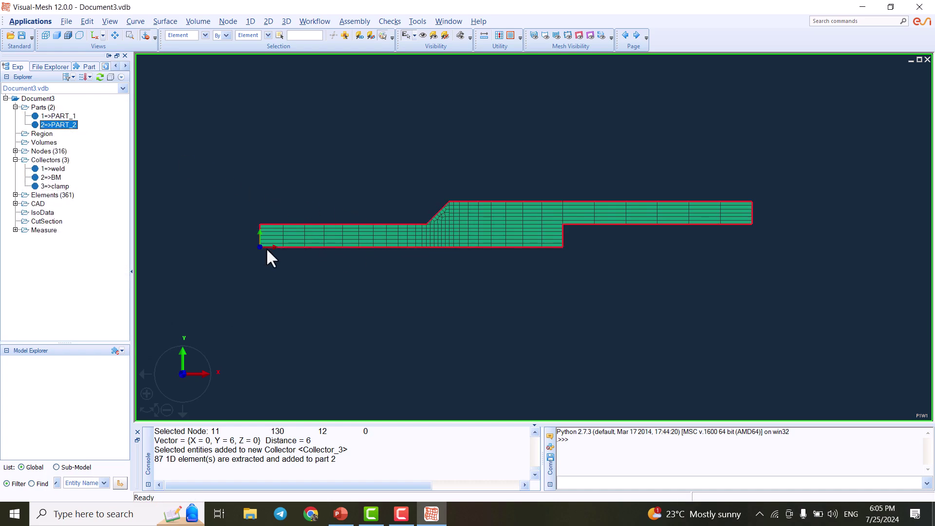
{"action": "right_click", "coordinate": [60, 125]}
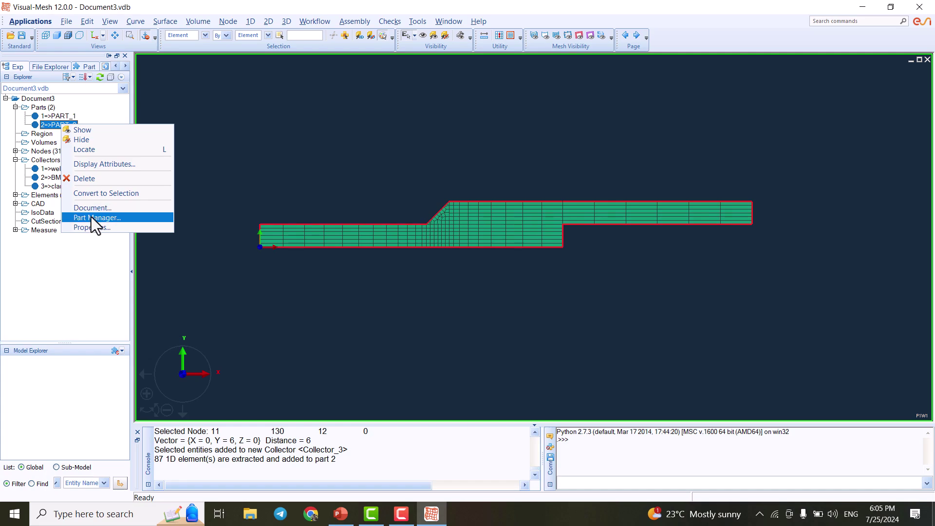
{"action": "left_click", "coordinate": [112, 219]}
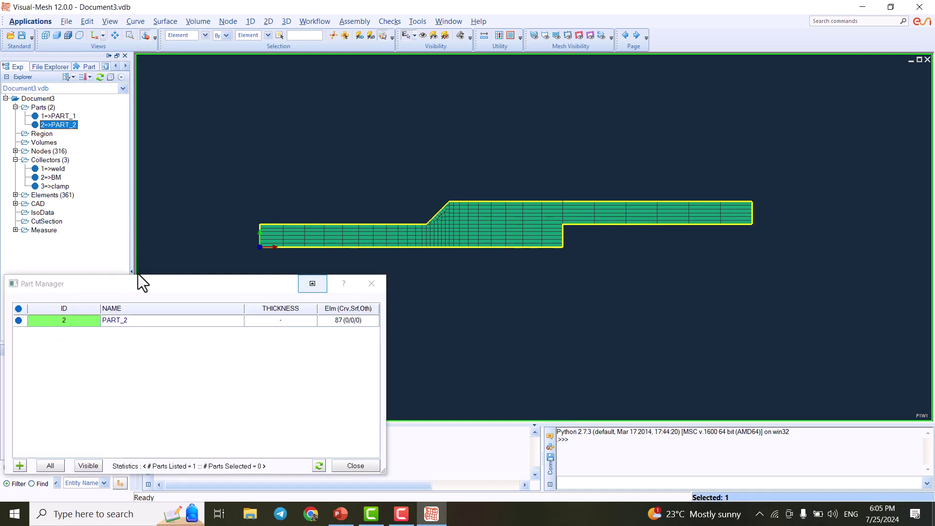
{"action": "left_click", "coordinate": [137, 321]}
{"action": "left_click", "coordinate": [136, 321]}
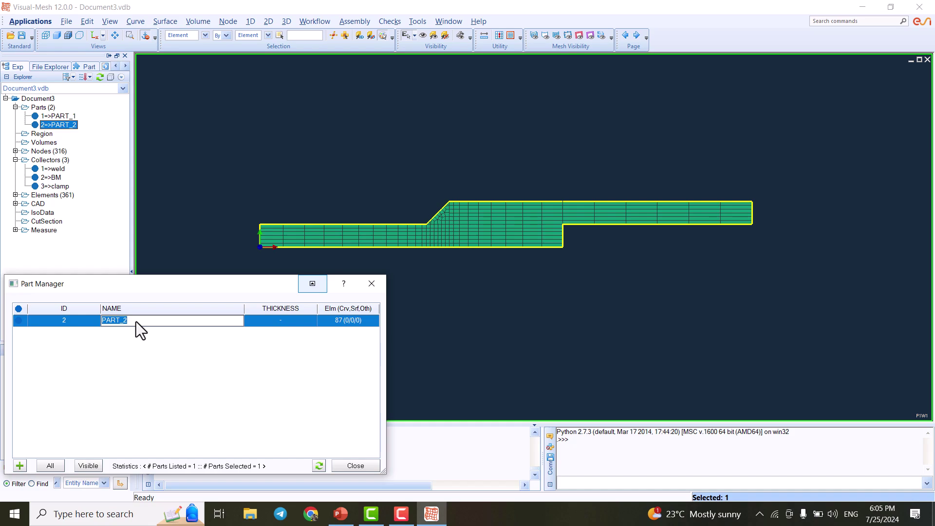
{"action": "type", "text": "heatENV"}
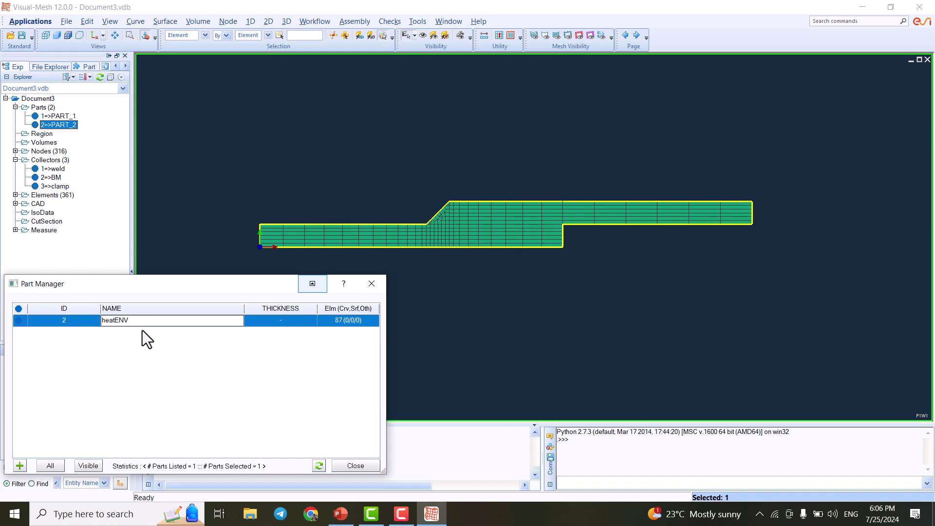
{"action": "left_click", "coordinate": [147, 339]}
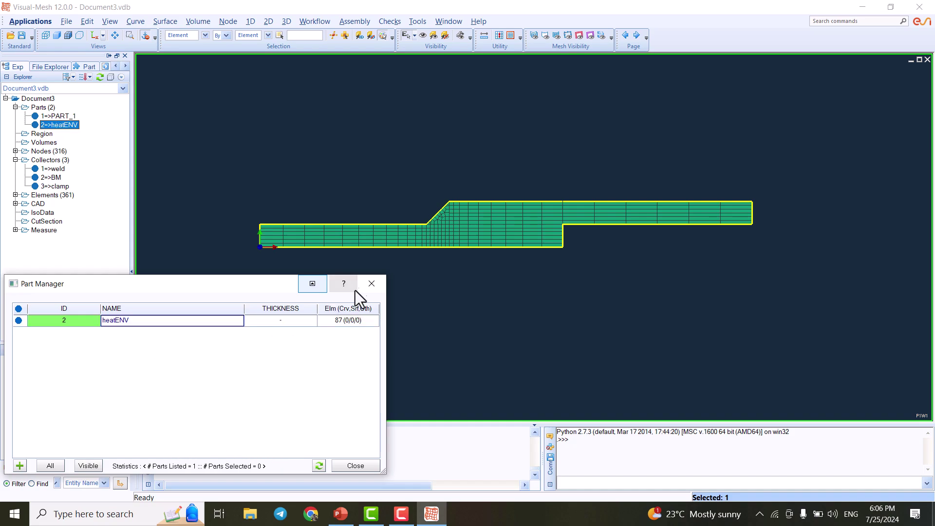
{"action": "left_click", "coordinate": [369, 284]}
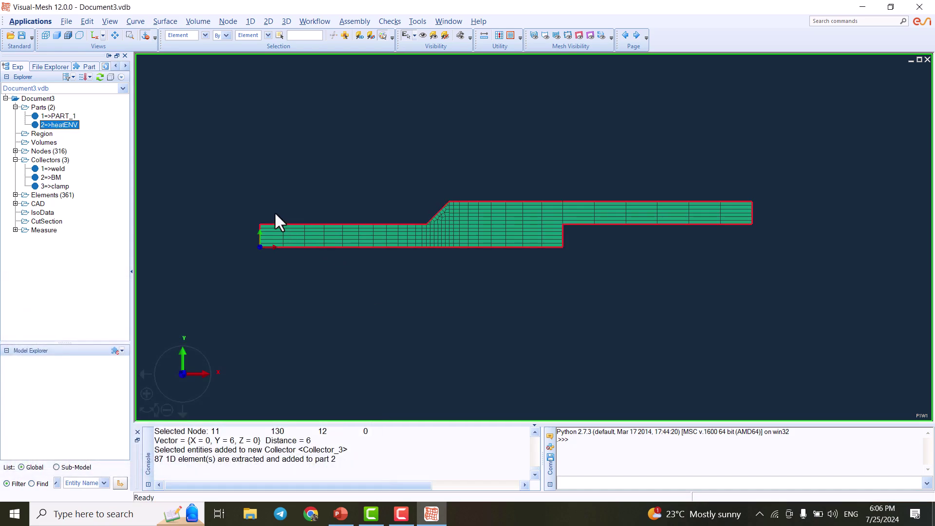
{"action": "scroll", "coordinate": [317, 223], "scroll_direction": "down", "scroll_amount": 1}
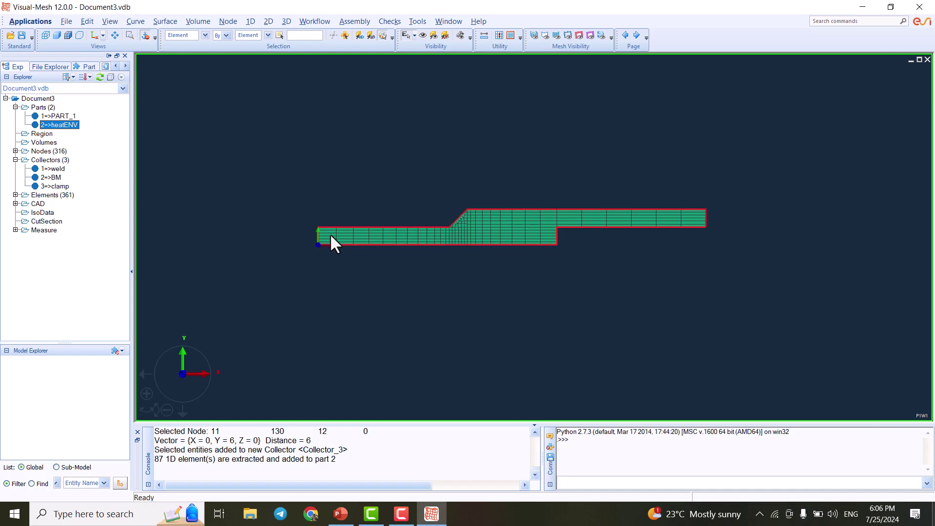
{"action": "scroll", "coordinate": [330, 233], "scroll_direction": "up", "scroll_amount": 3}
{"action": "scroll", "coordinate": [377, 227], "scroll_direction": "down", "scroll_amount": 1}
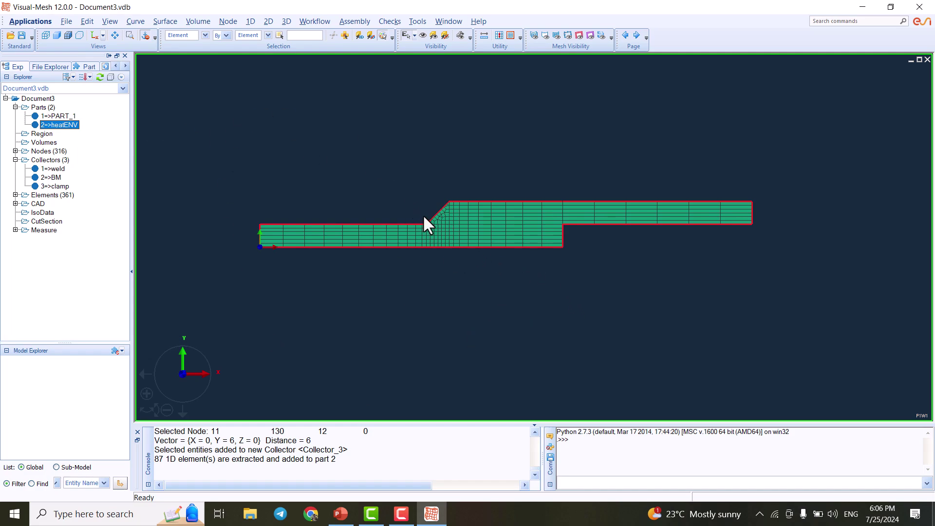
{"action": "scroll", "coordinate": [459, 215], "scroll_direction": "up", "scroll_amount": 1}
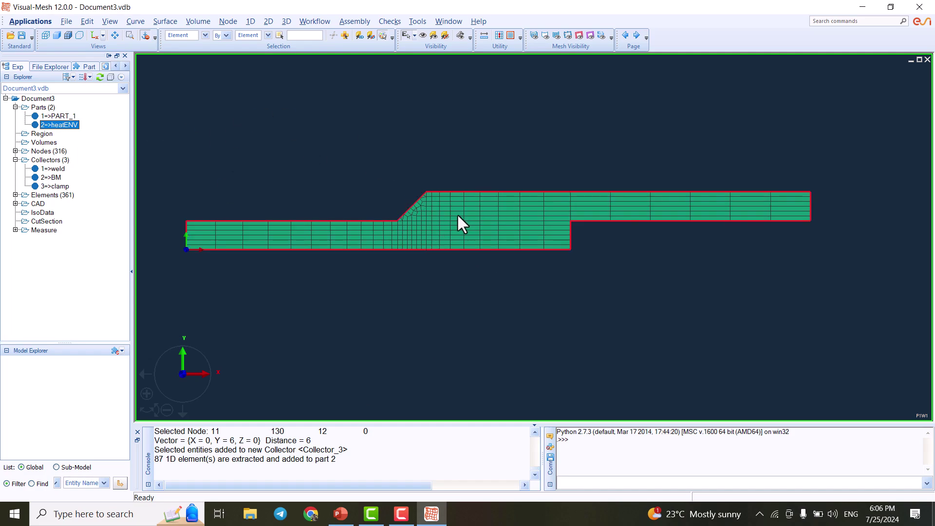
{"action": "scroll", "coordinate": [458, 216], "scroll_direction": "down", "scroll_amount": 1}
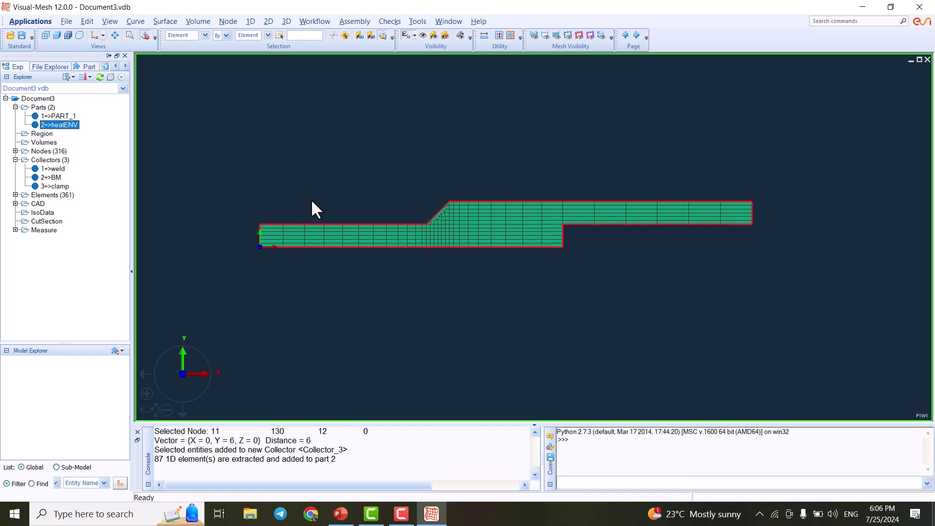
Start saving the model, create a new folder named MMAW inside the SYSWELD folder, and open it as the save location.
{"action": "left_click", "coordinate": [66, 21]}
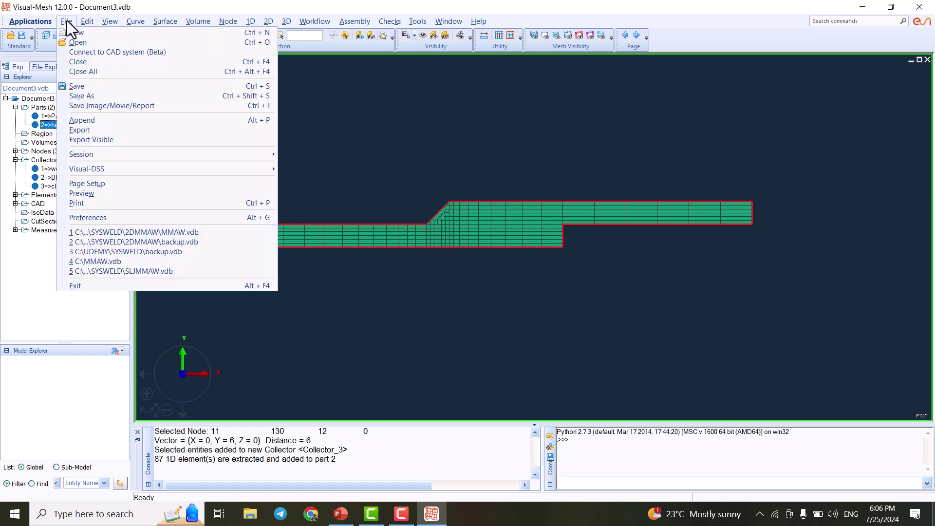
{"action": "left_click", "coordinate": [91, 87]}
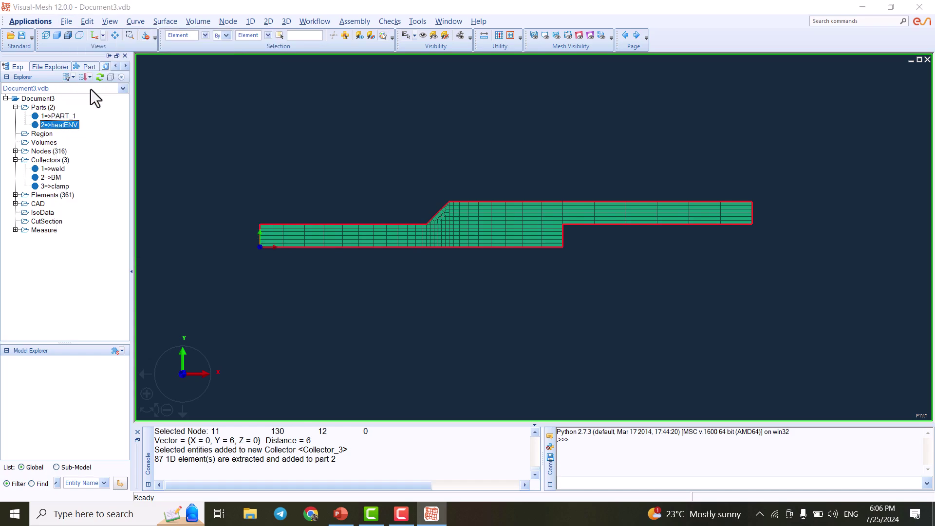
{"action": "left_click", "coordinate": [430, 248]}
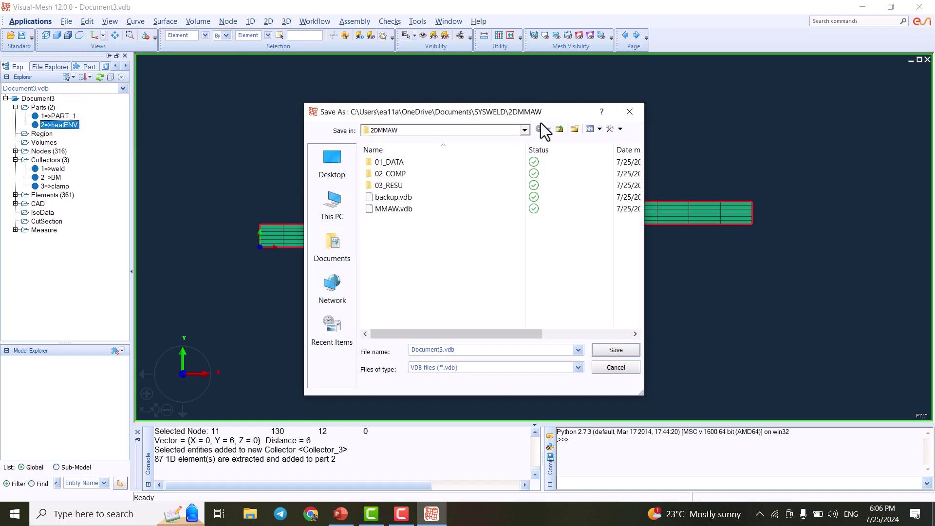
{"action": "left_click", "coordinate": [560, 129]}
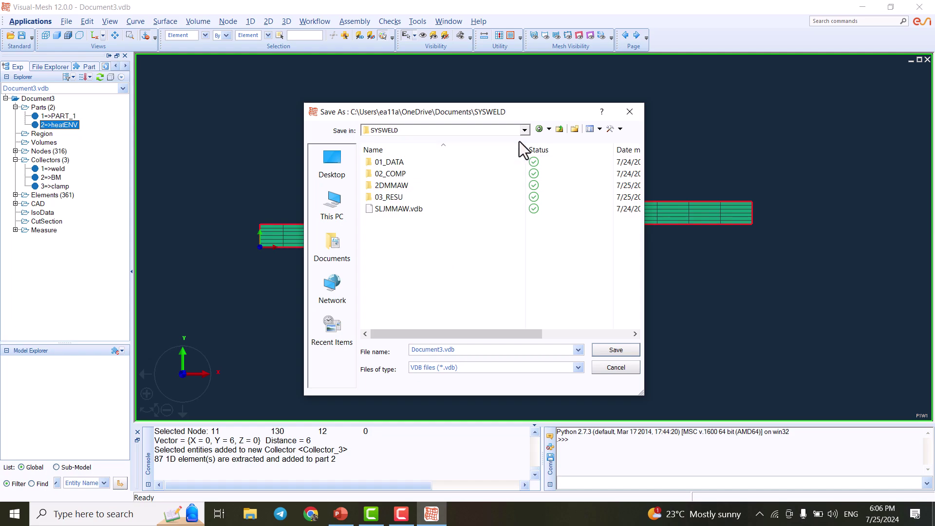
{"action": "right_click", "coordinate": [418, 244]}
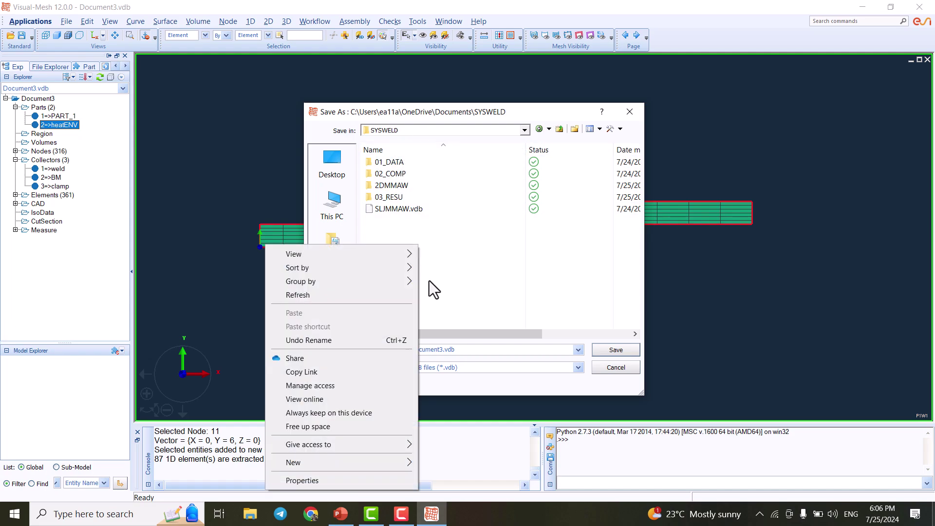
{"action": "mouse_move", "coordinate": [373, 465]}
{"action": "left_click", "coordinate": [479, 321]}
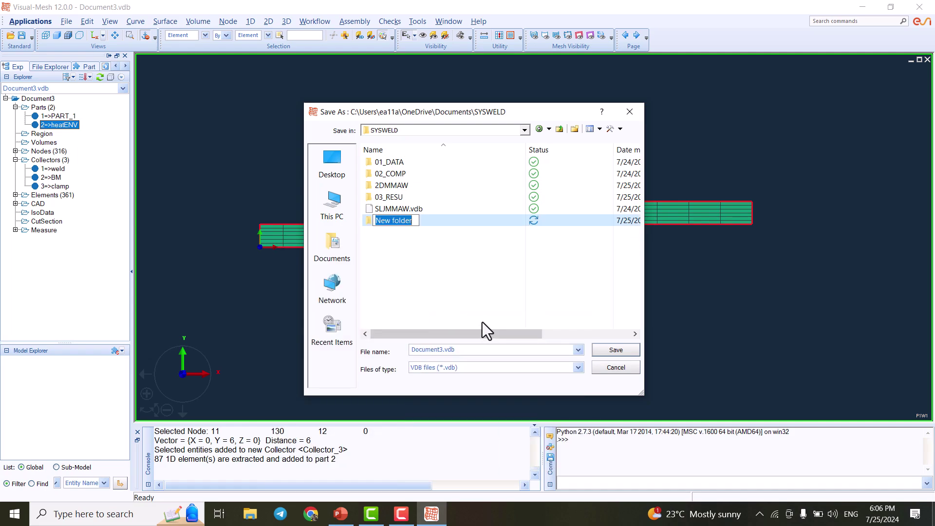
{"action": "type", "text": "M"}
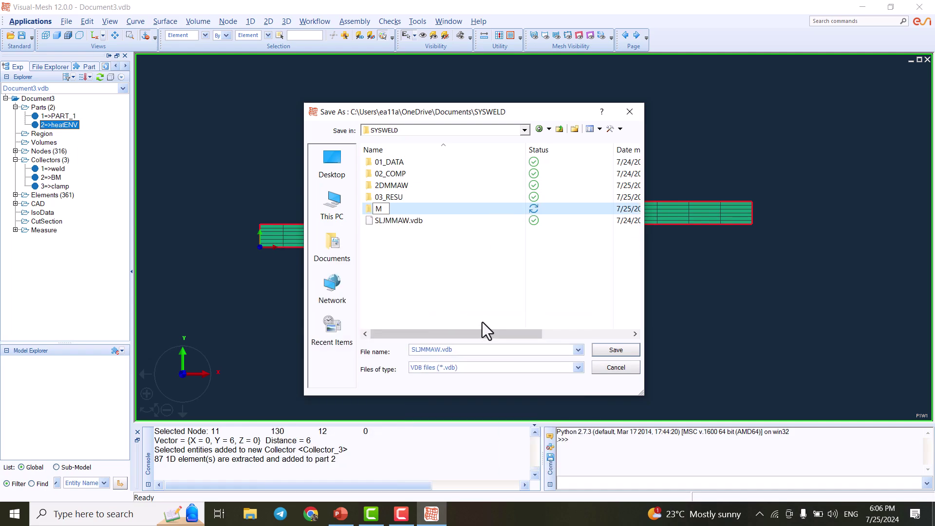
{"action": "type", "text": "MAW"}
{"action": "key", "text": "Return"}
{"action": "key", "text": "Return"}
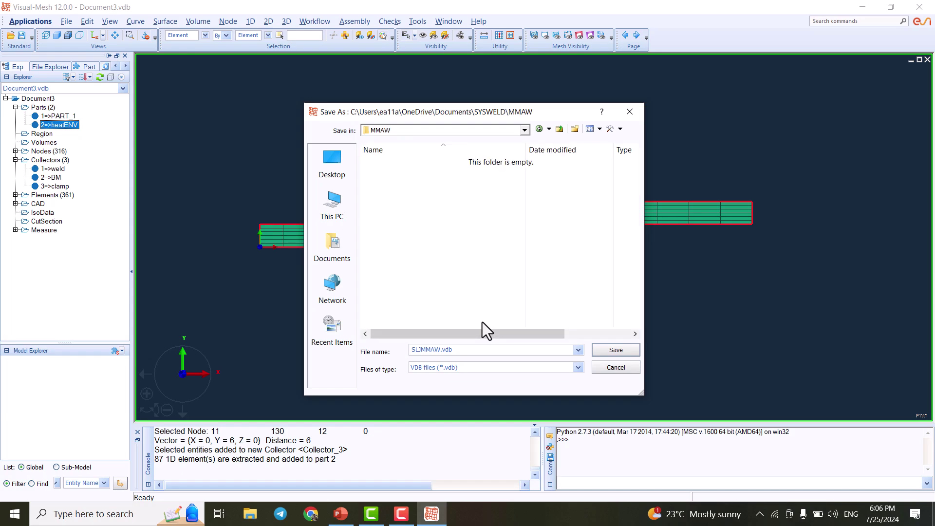
Save the model as MMAW.vdb in the MMAW folder.
{"action": "double_click", "coordinate": [436, 349]}
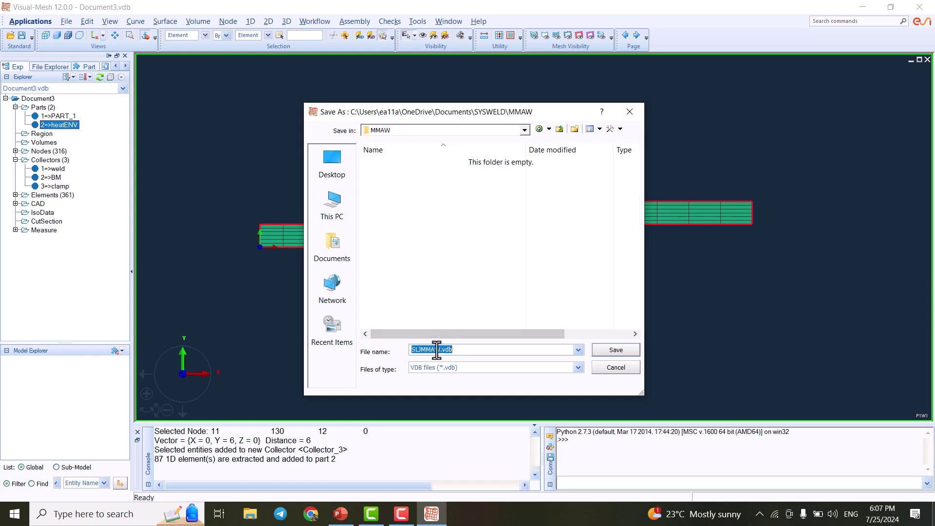
{"action": "left_click_drag", "start_coordinate": [441, 349], "coordinate": [395, 351]}
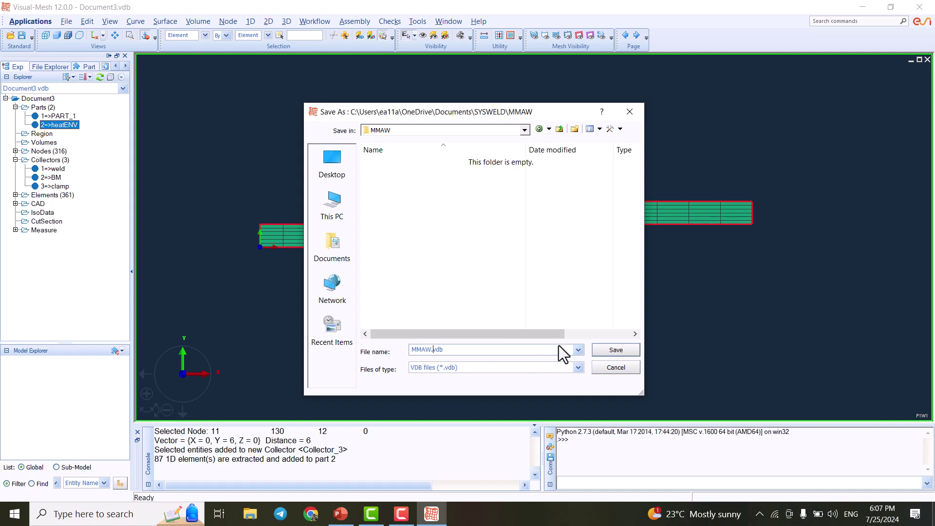
{"action": "left_click", "coordinate": [610, 349]}
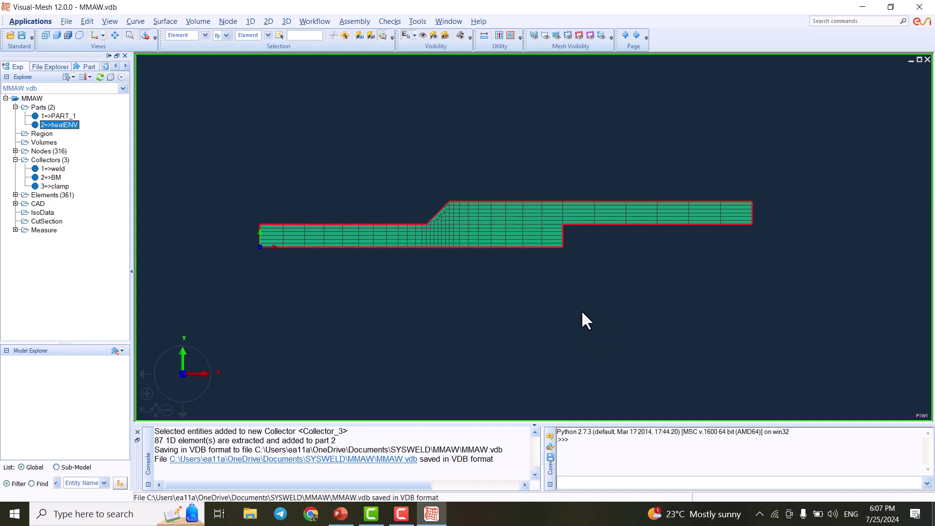